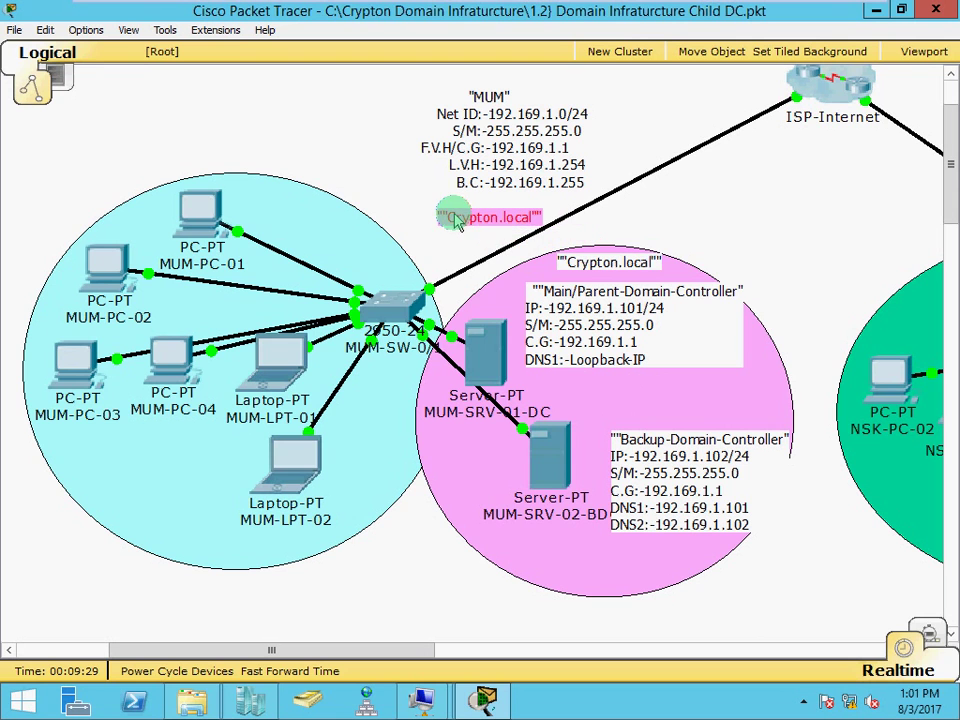
Scroll the Packet Tracer diagram right to reveal the Orayan.Crypton.local network and its two domain controllers
click(543, 345)
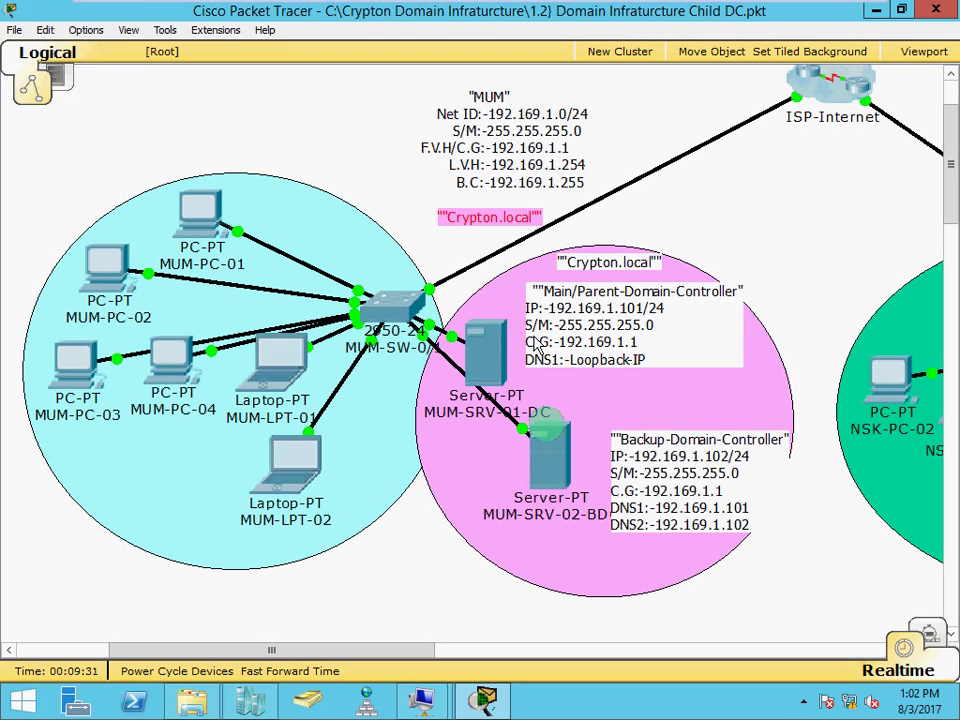
click(582, 472)
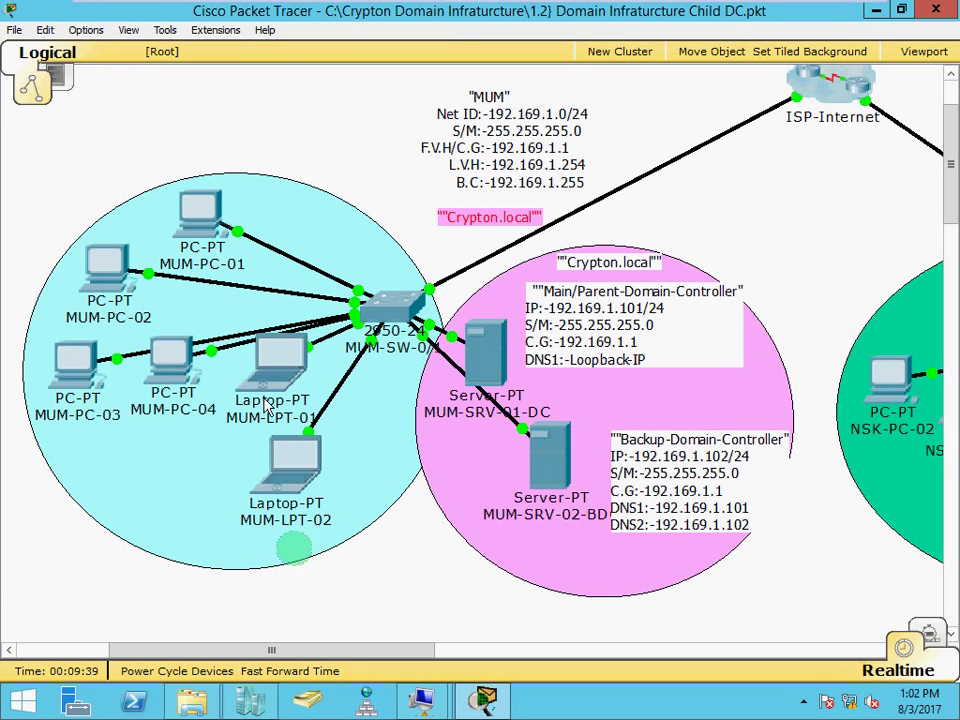
drag(296, 655, 530, 598)
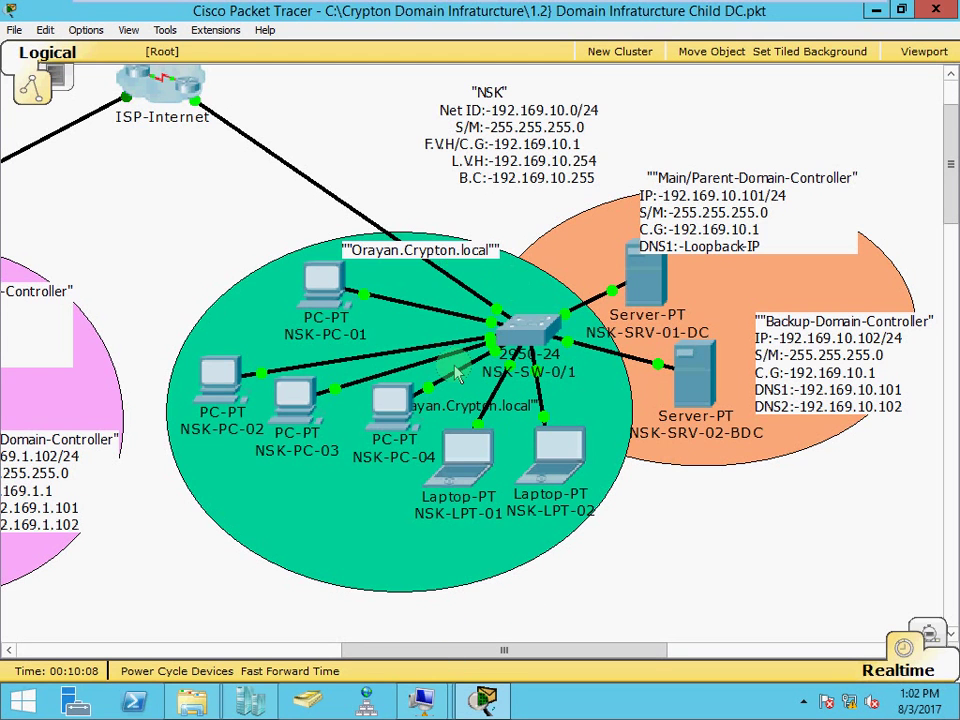
scroll(457, 373, up, 2)
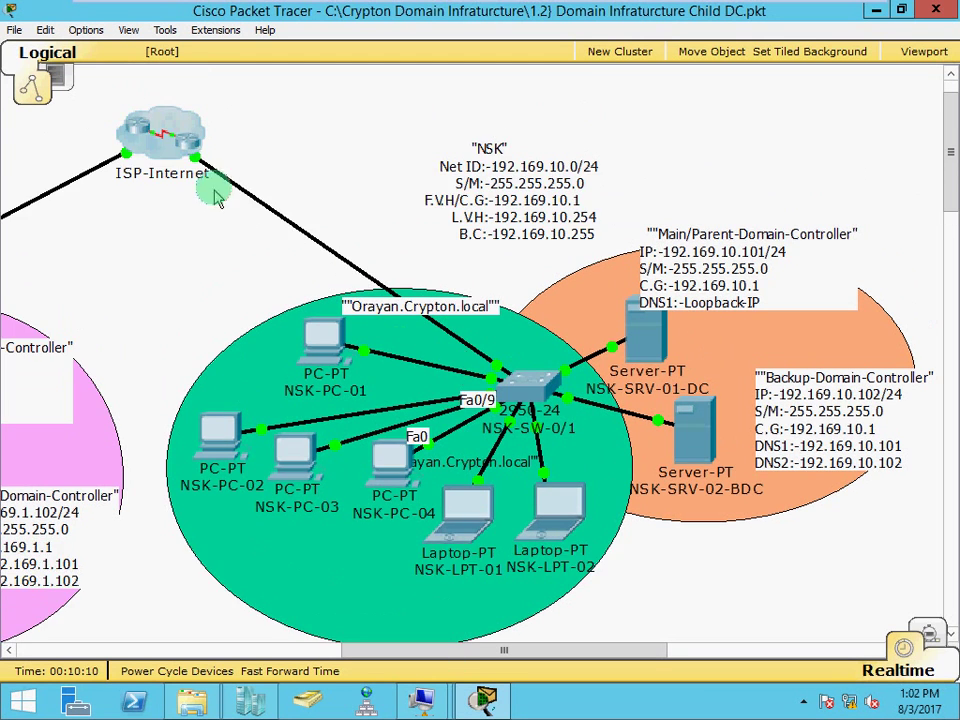
click(170, 150)
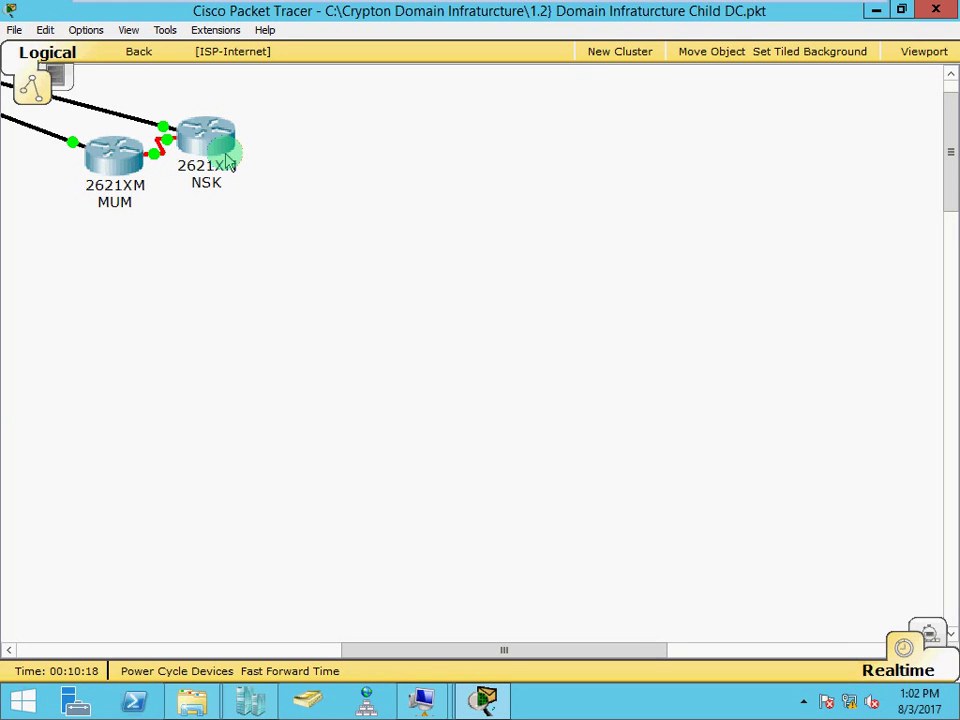
mouse_move(228, 160)
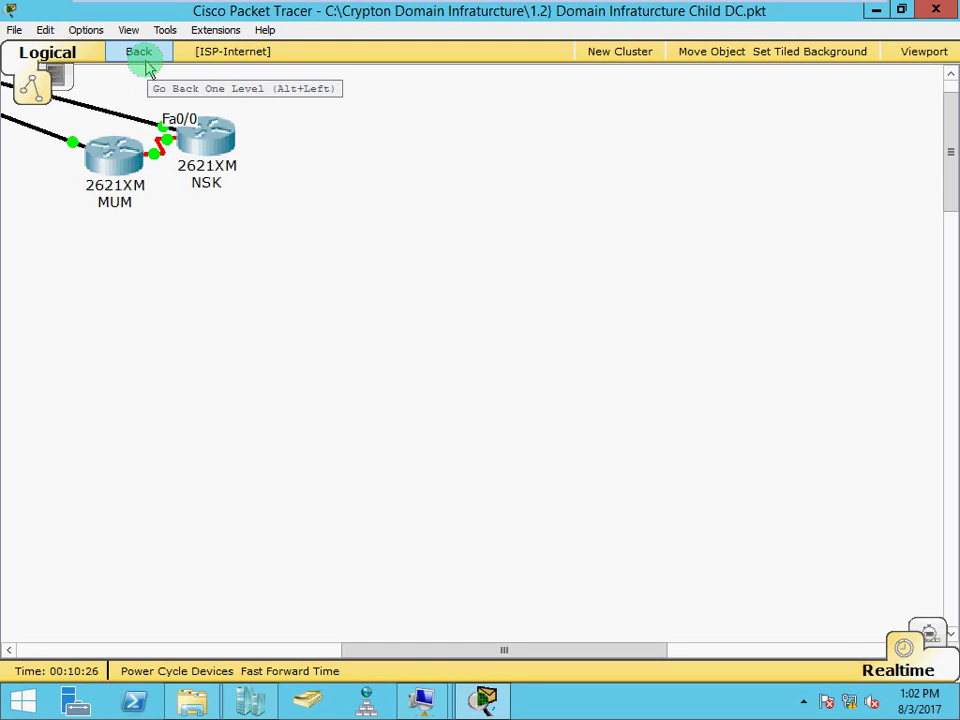
click(146, 64)
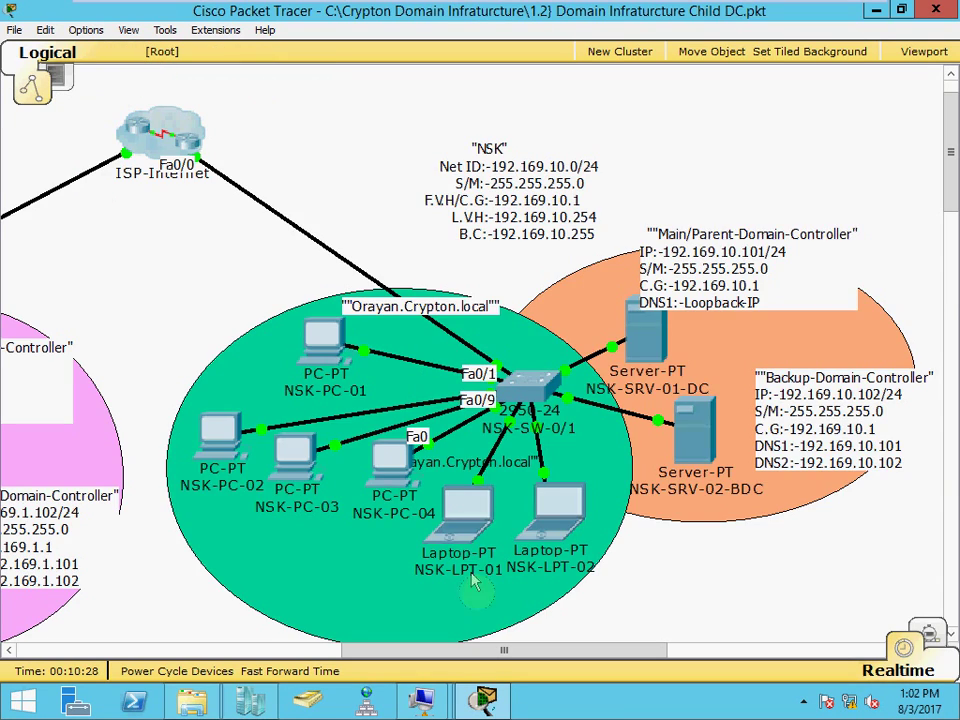
drag(491, 650, 466, 650)
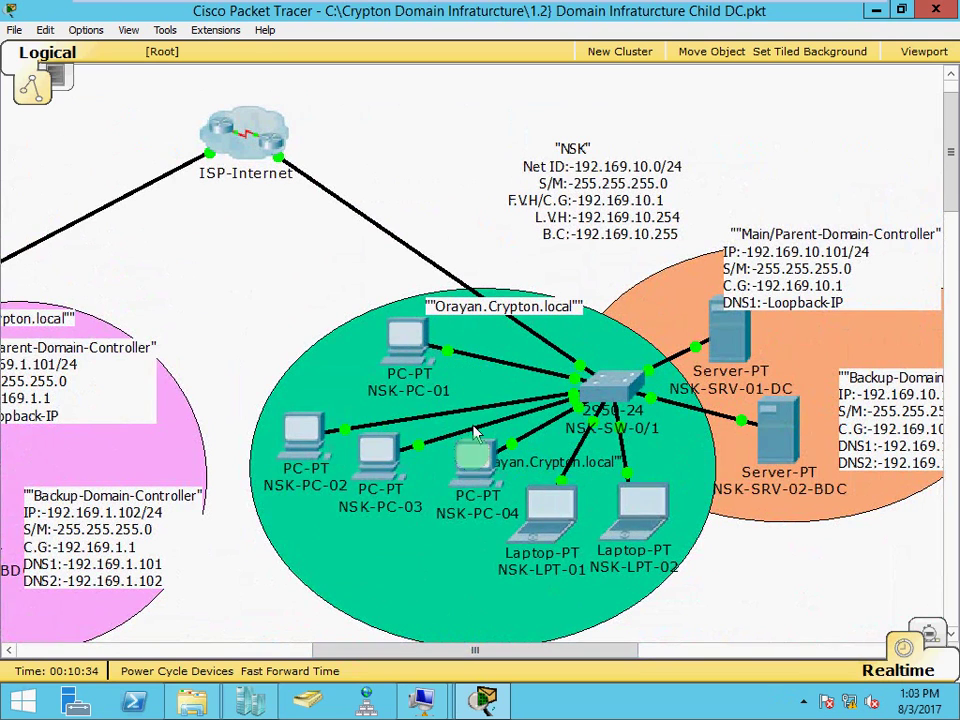
drag(467, 652, 531, 652)
mouse_move(620, 488)
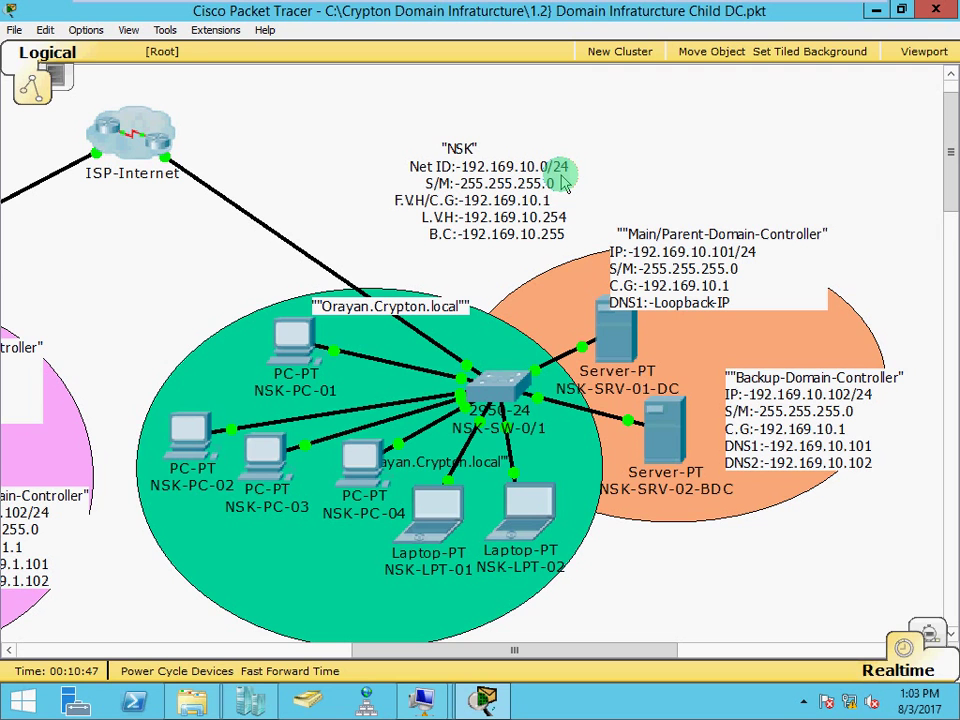
drag(547, 651, 534, 621)
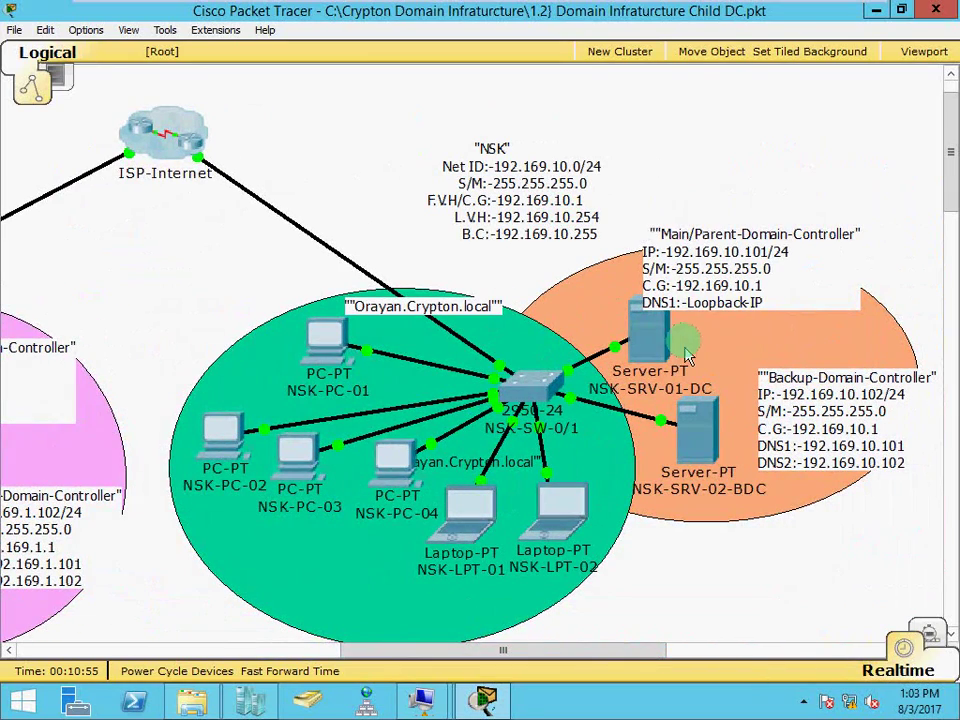
mouse_move(662, 345)
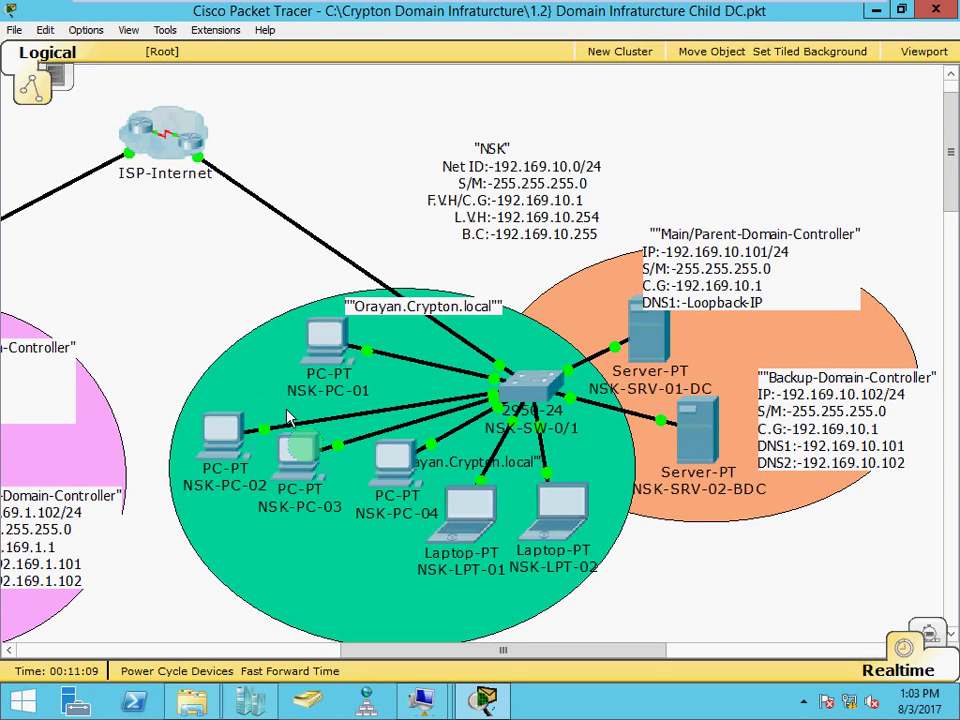
mouse_move(538, 533)
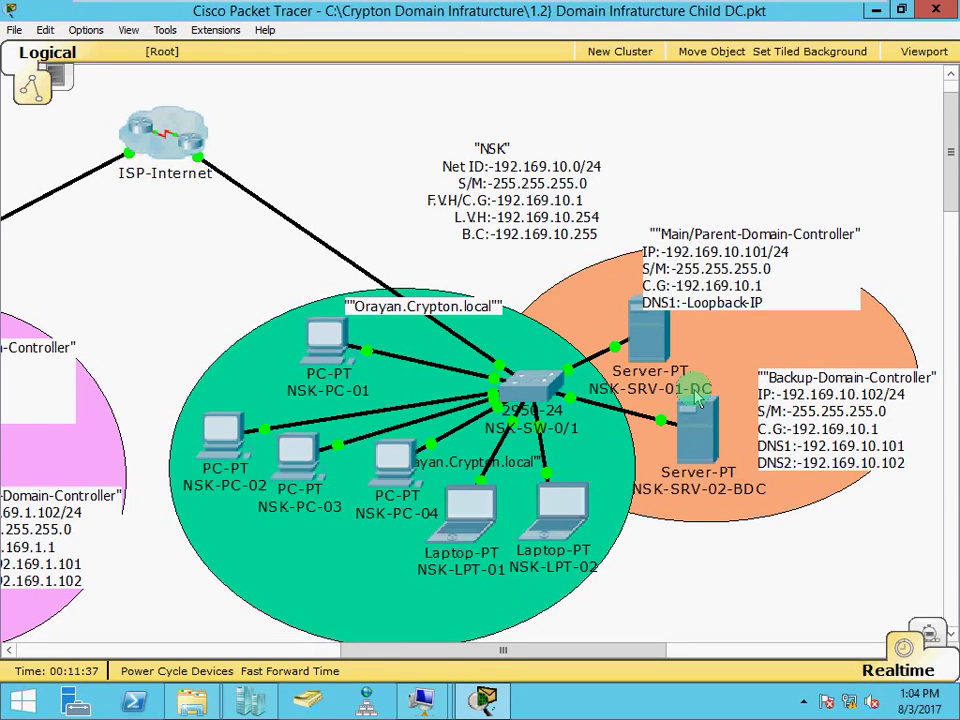
mouse_move(698, 400)
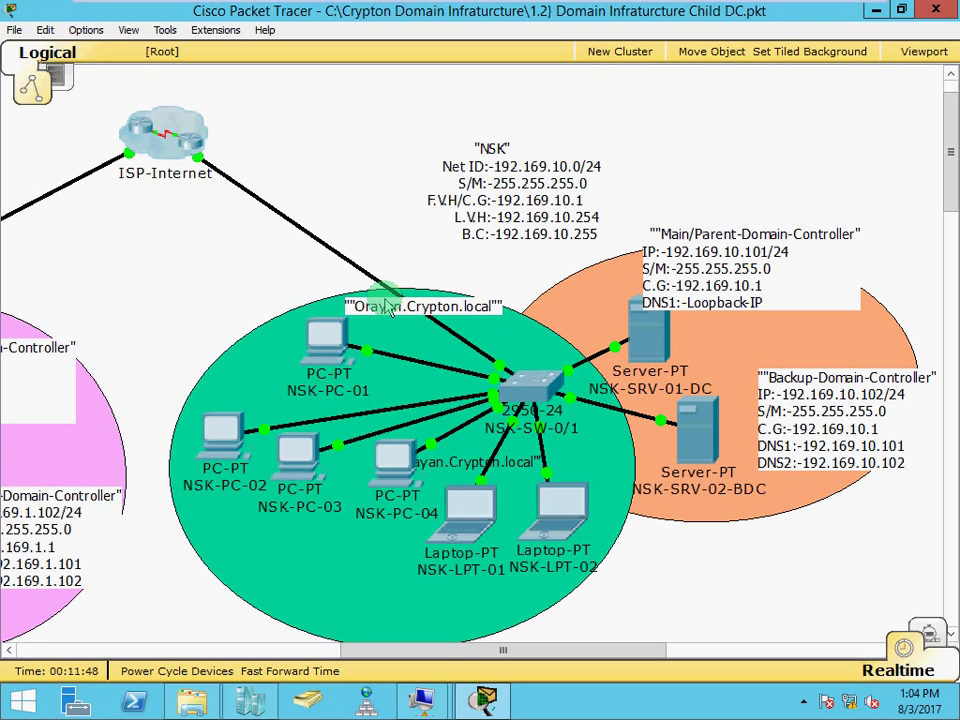
Minimize Packet Tracer and File Explorer and bring up the NSK-SRV-01-CDC virtual machine window
click(872, 14)
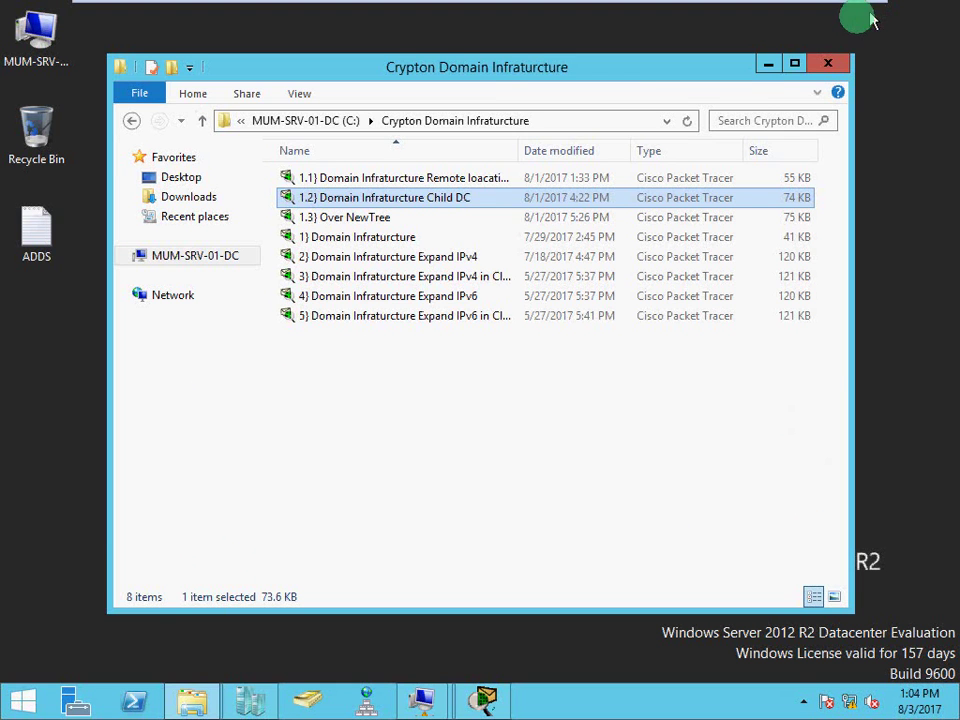
click(772, 65)
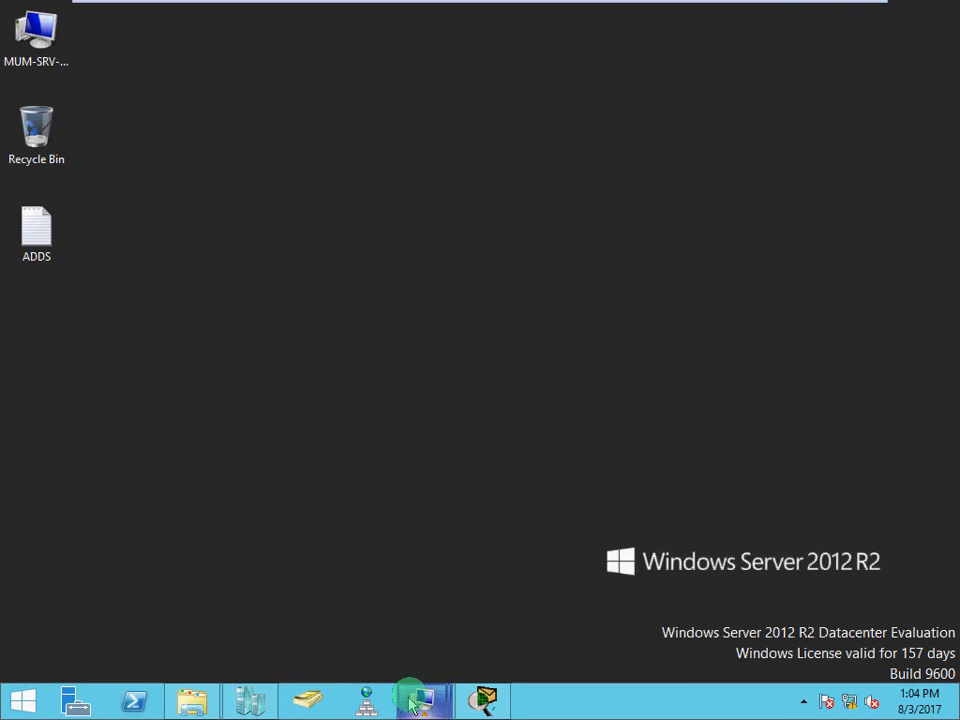
mouse_move(415, 704)
click(358, 585)
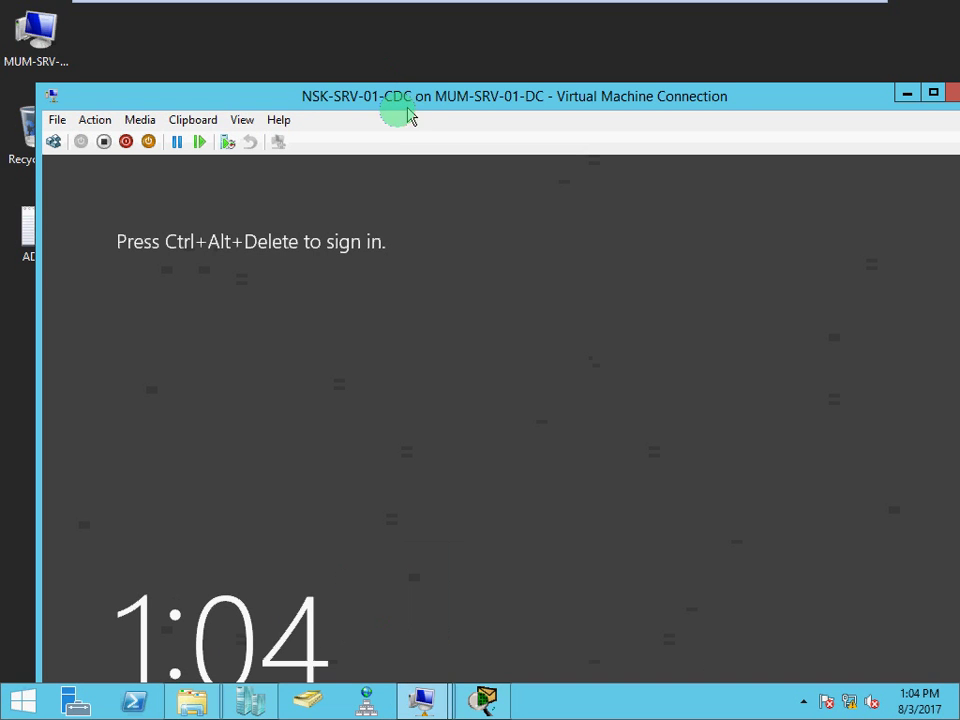
Switch NSK-SRV-01-CDC to full-screen mode and sign in with the Administrator password
click(246, 120)
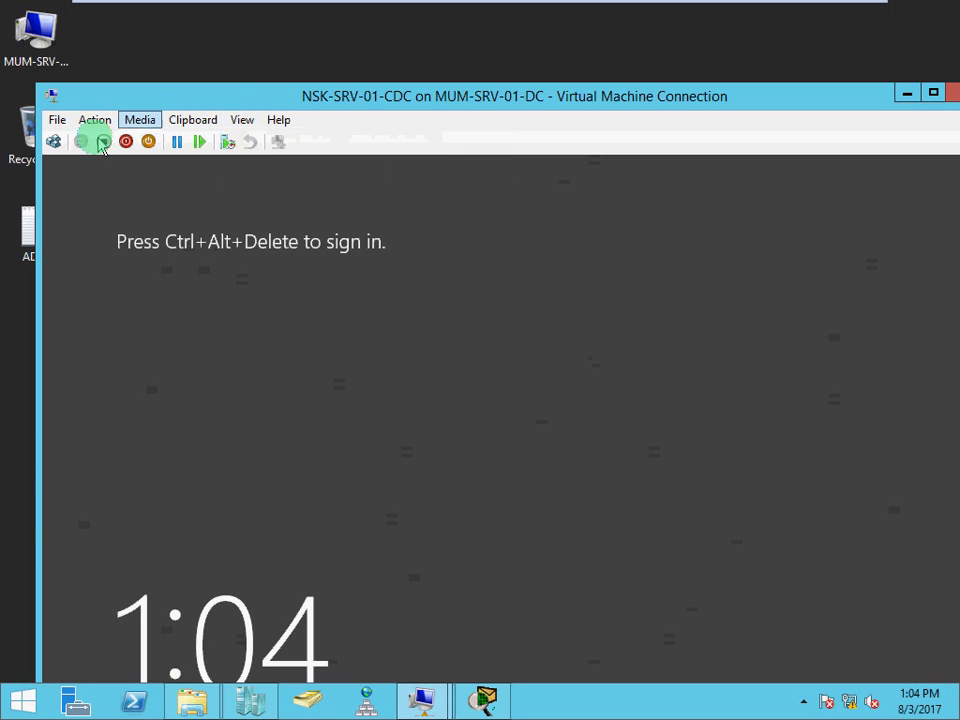
click(54, 142)
click(54, 142)
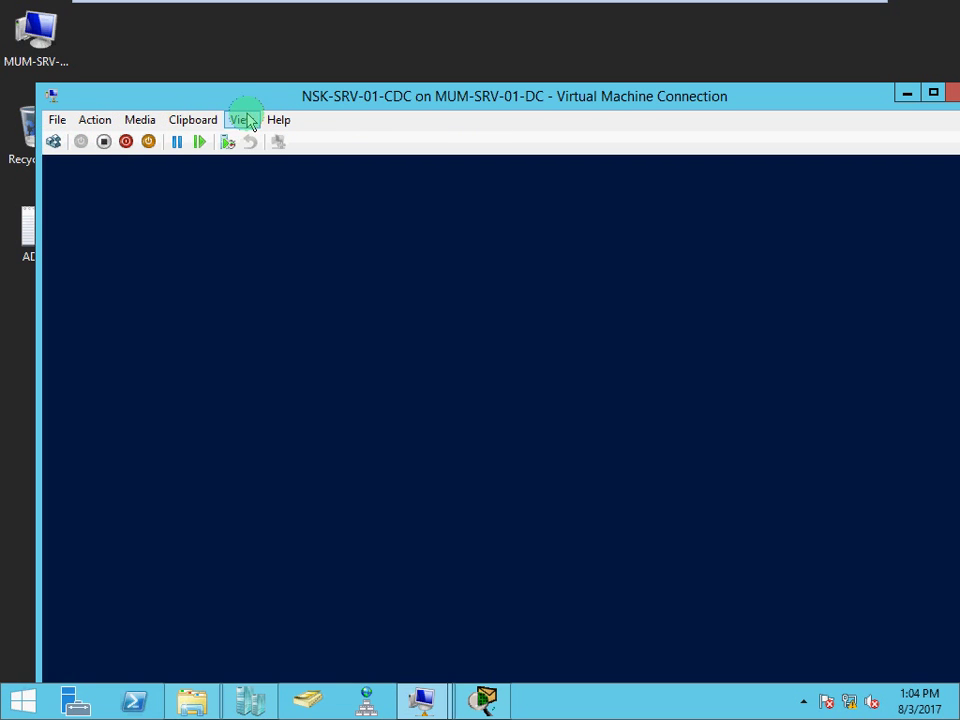
click(242, 121)
click(251, 141)
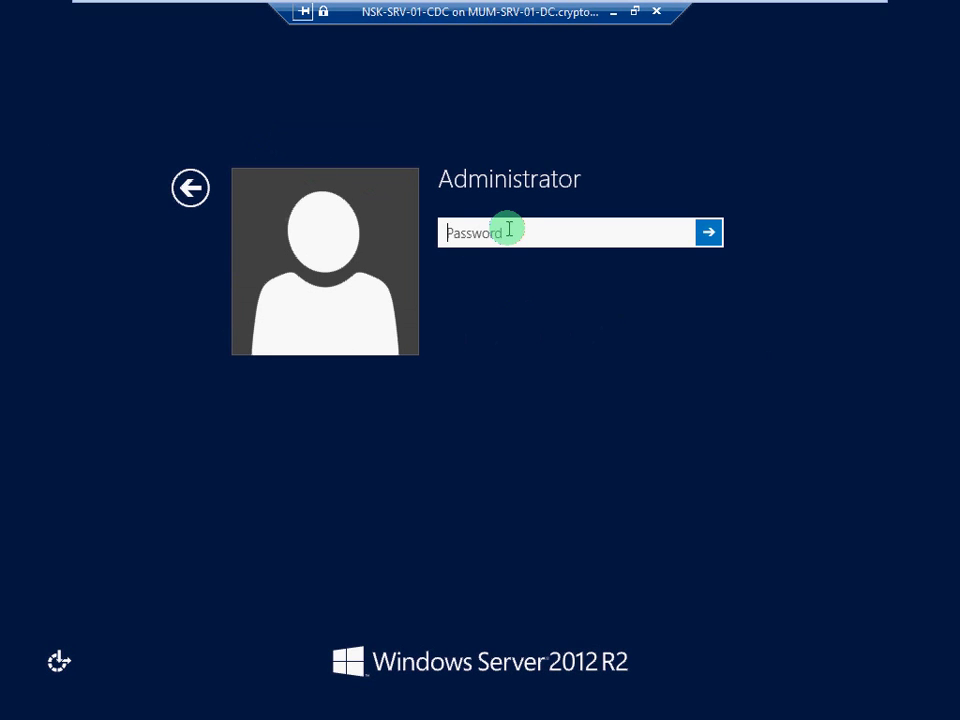
text(••••)
key(Return)
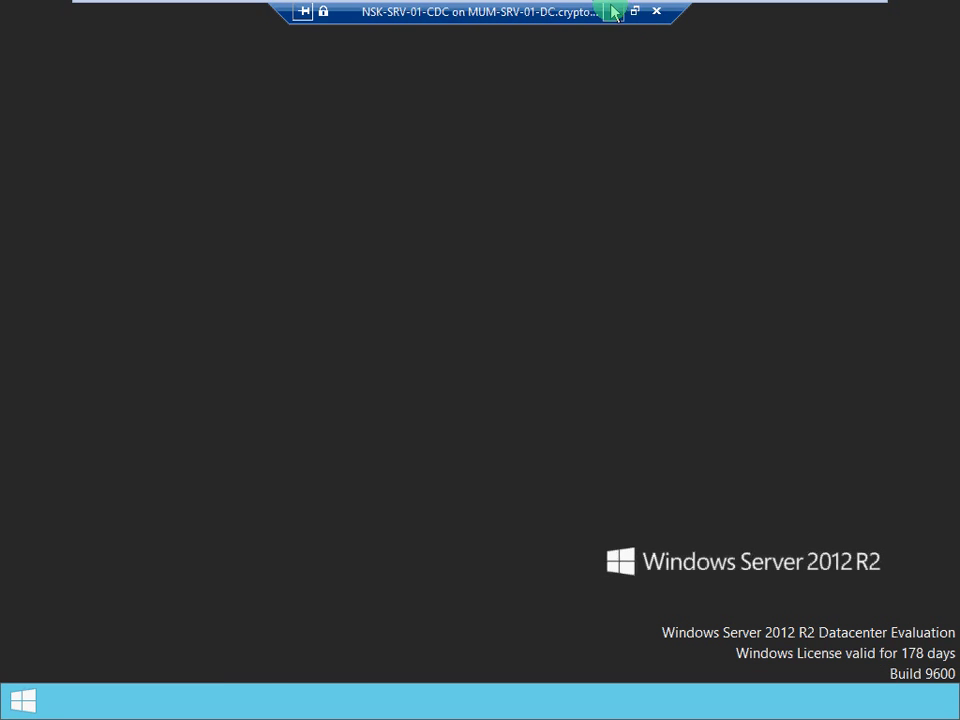
Open the NSK-PC-01 VM, dismiss its lock screen to reach sign-in, then minimize it
click(441, 703)
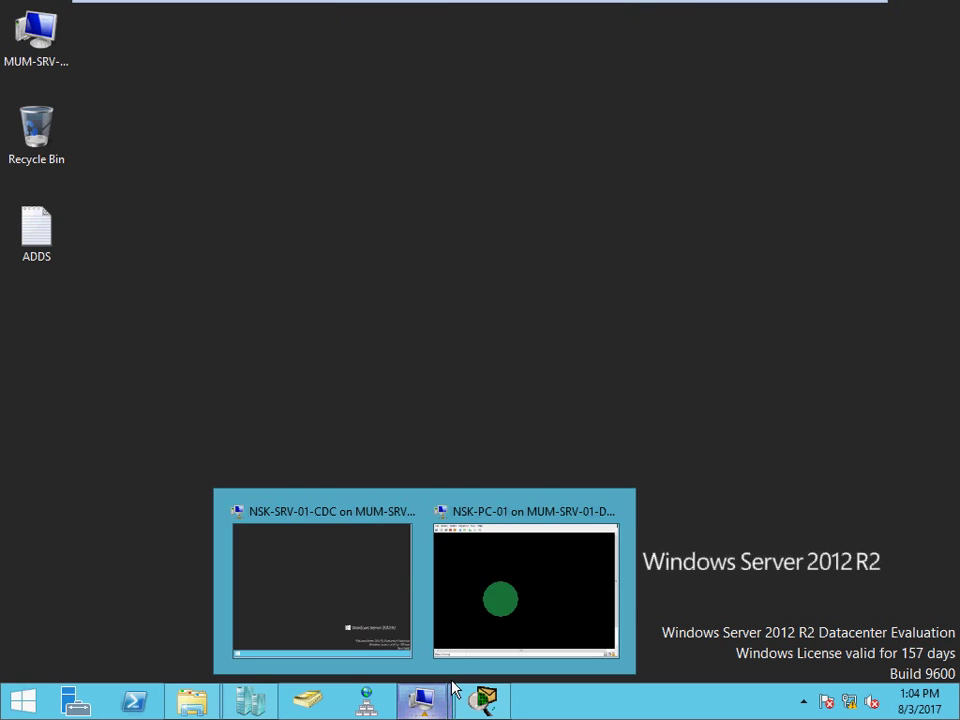
click(522, 577)
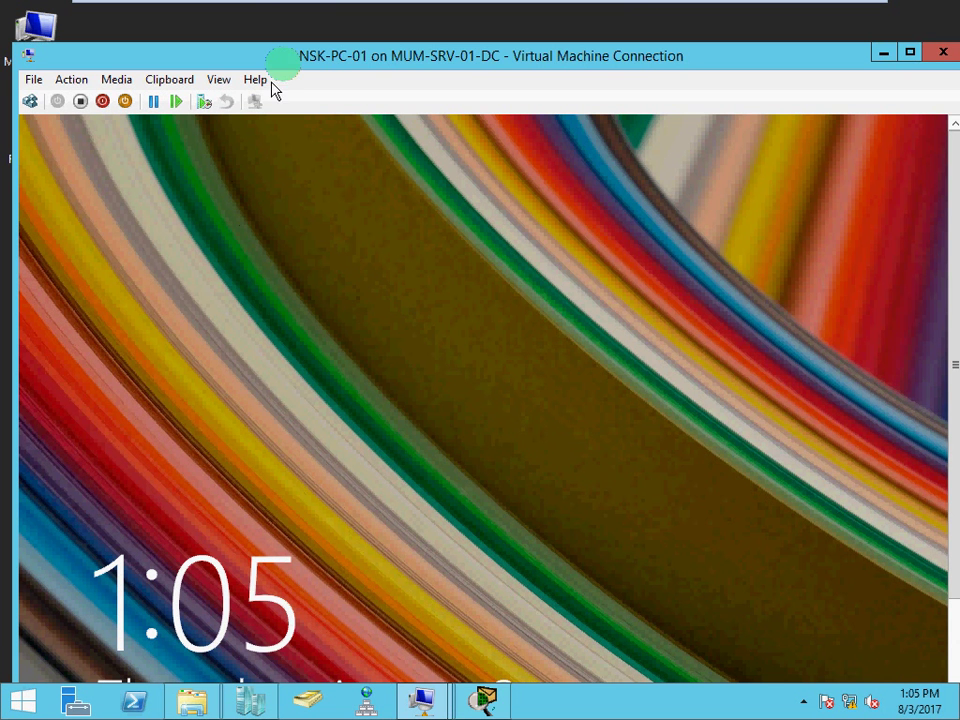
click(576, 375)
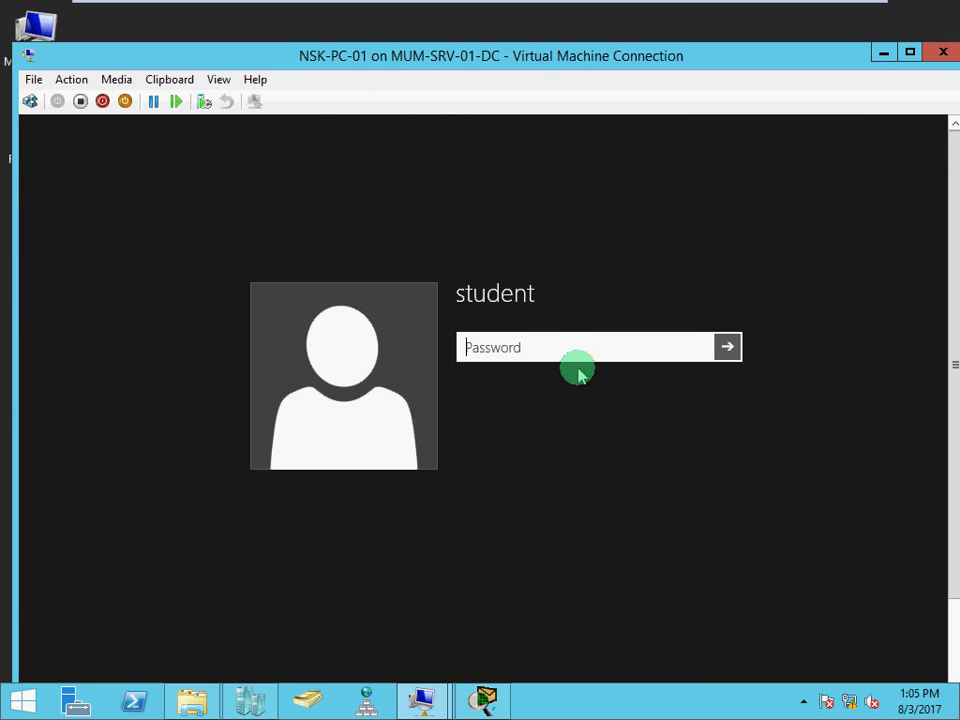
click(883, 51)
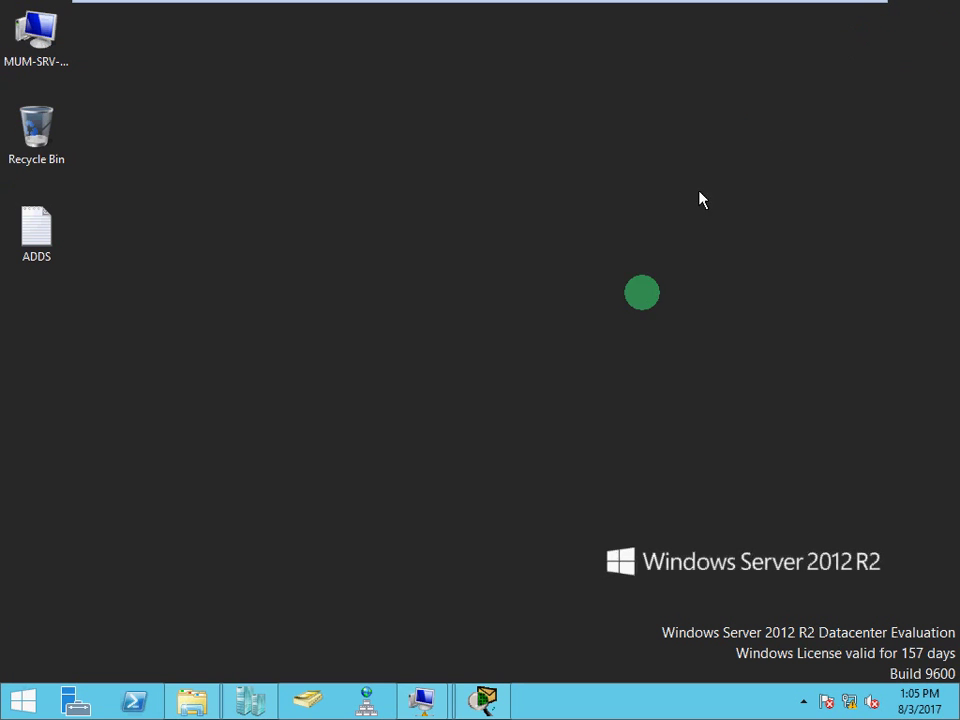
Return to the full-screen NSK-SRV-01-CDC server and launch Server Manager
mouse_move(421, 700)
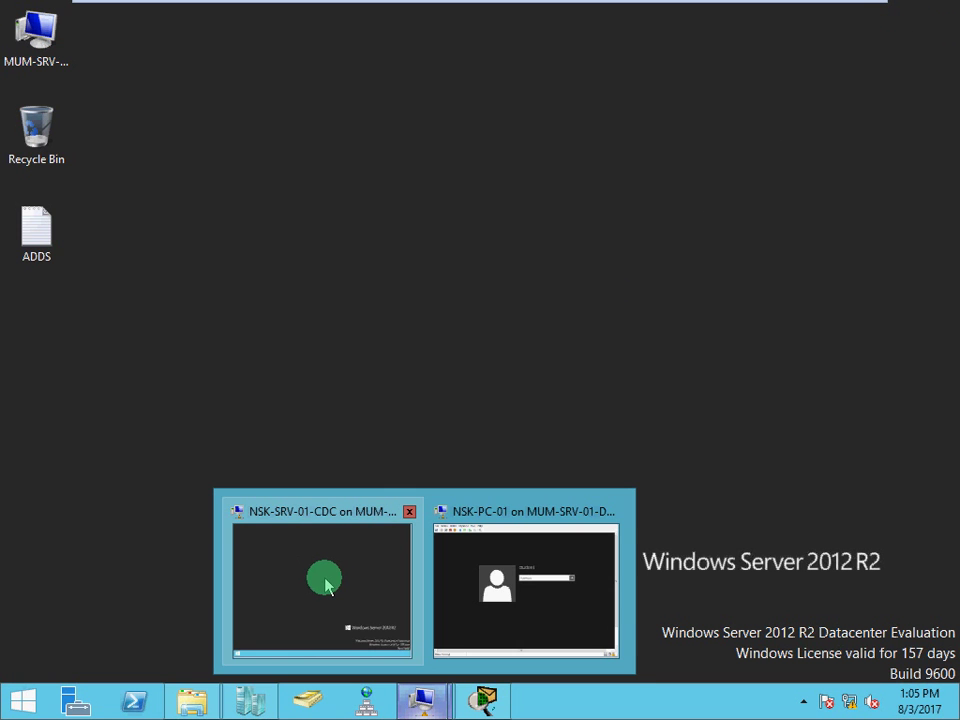
click(326, 586)
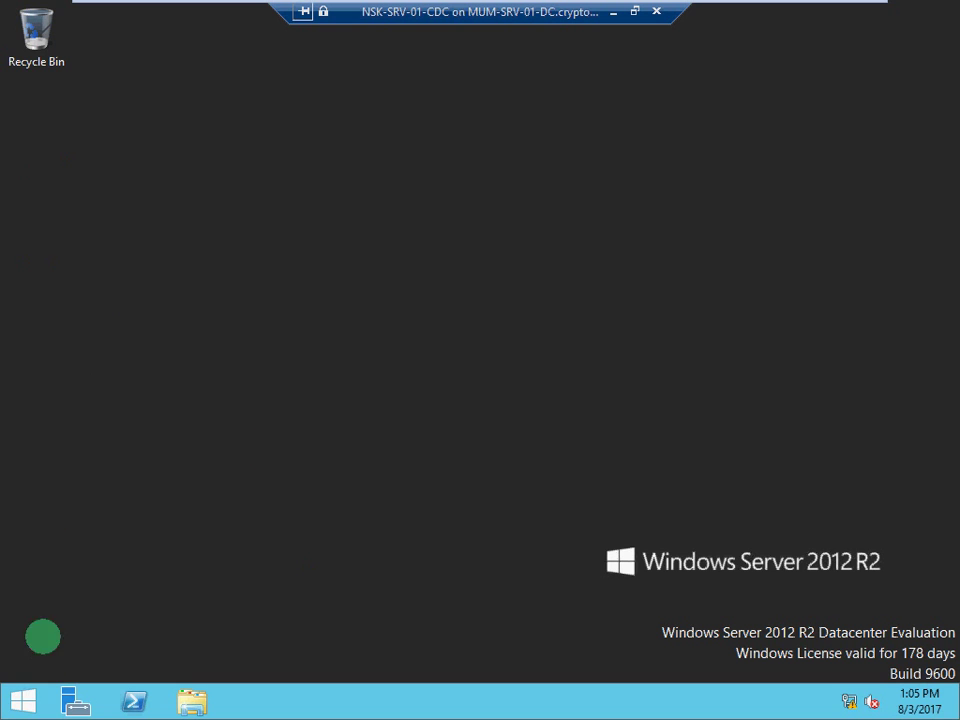
click(69, 712)
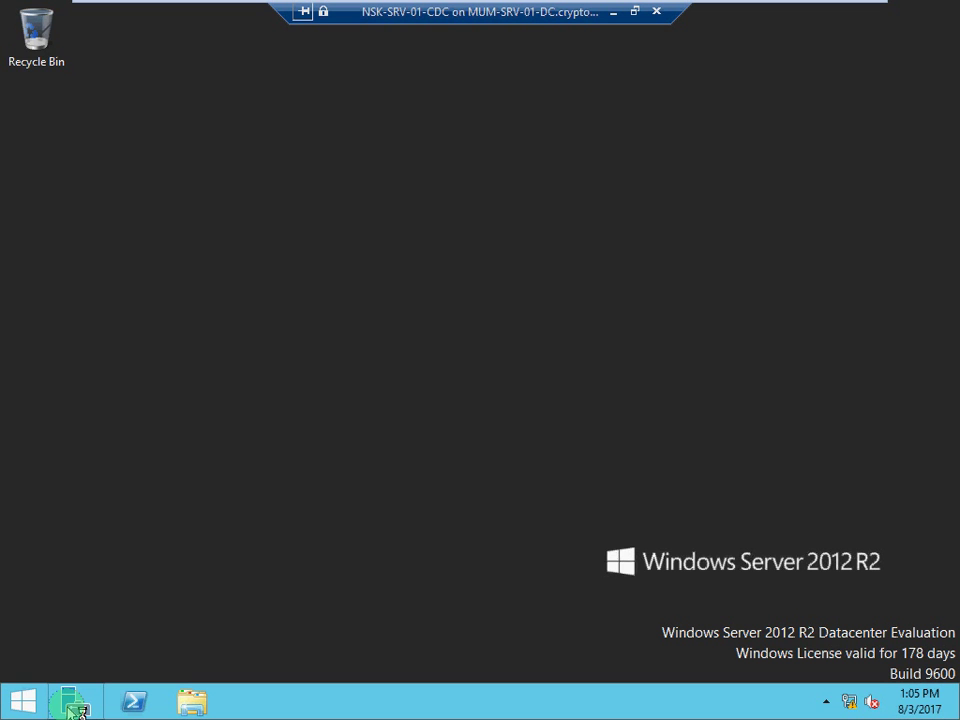
Show the Local Server properties page in Server Manager
mouse_move(427, 8)
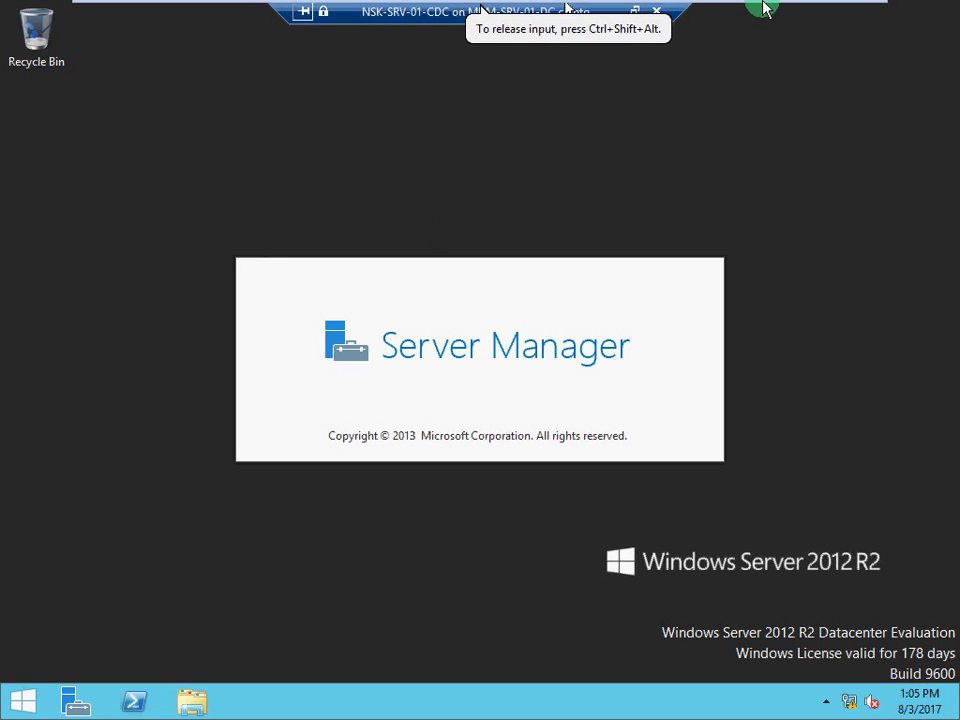
mouse_move(765, 6)
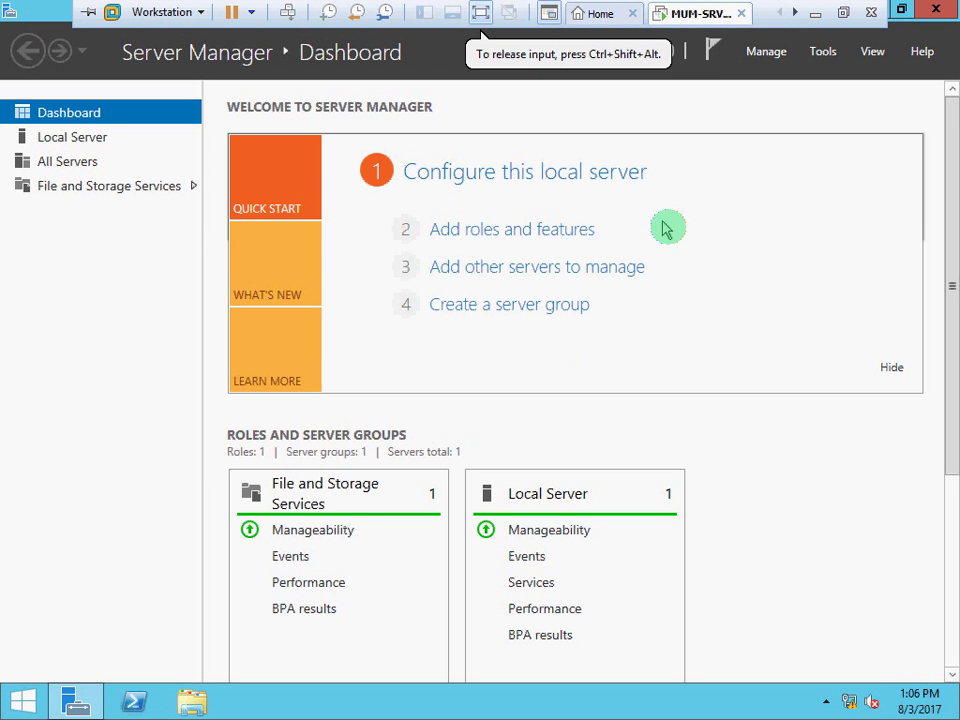
click(80, 141)
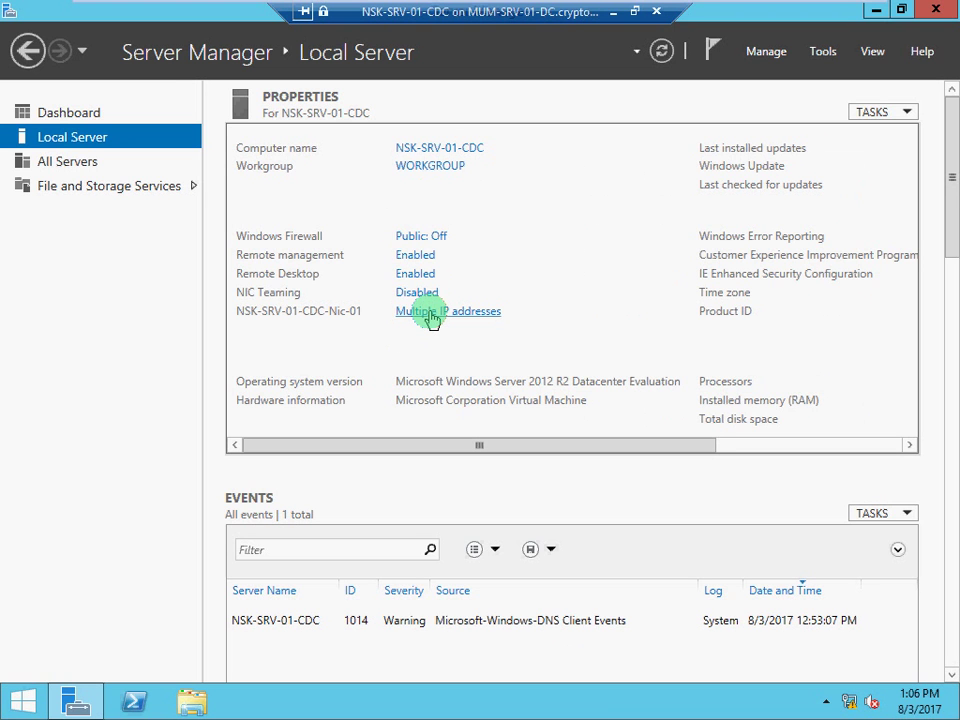
Open Network Connections and the NSK-SRV-01-CDC-Nic-01 adapter's Internet Protocol Version 4 properties
click(432, 313)
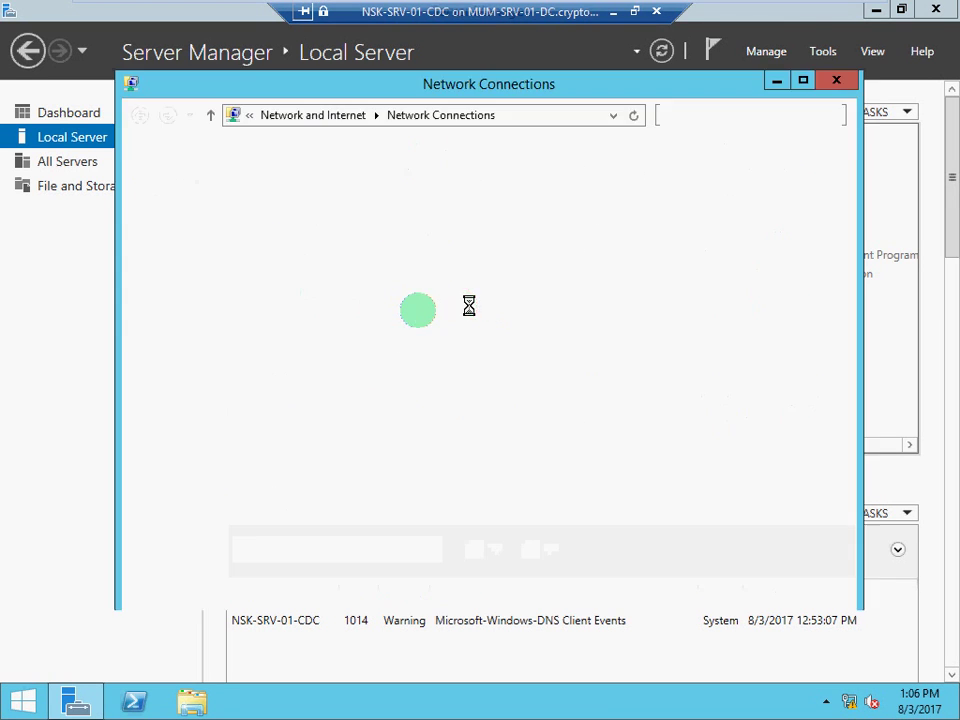
click(291, 213)
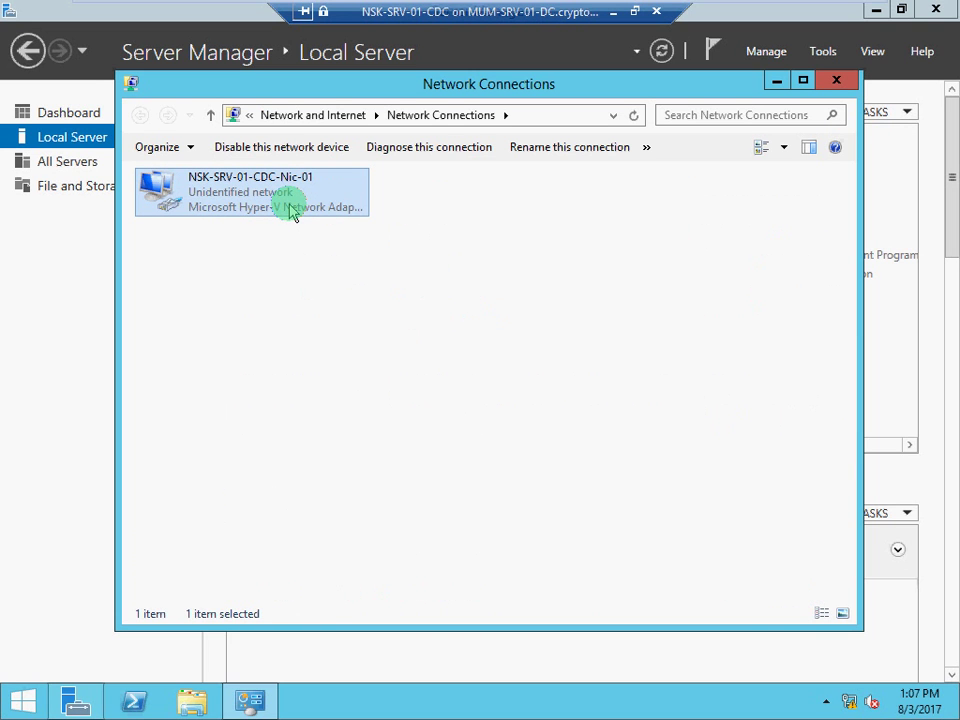
right_click(291, 213)
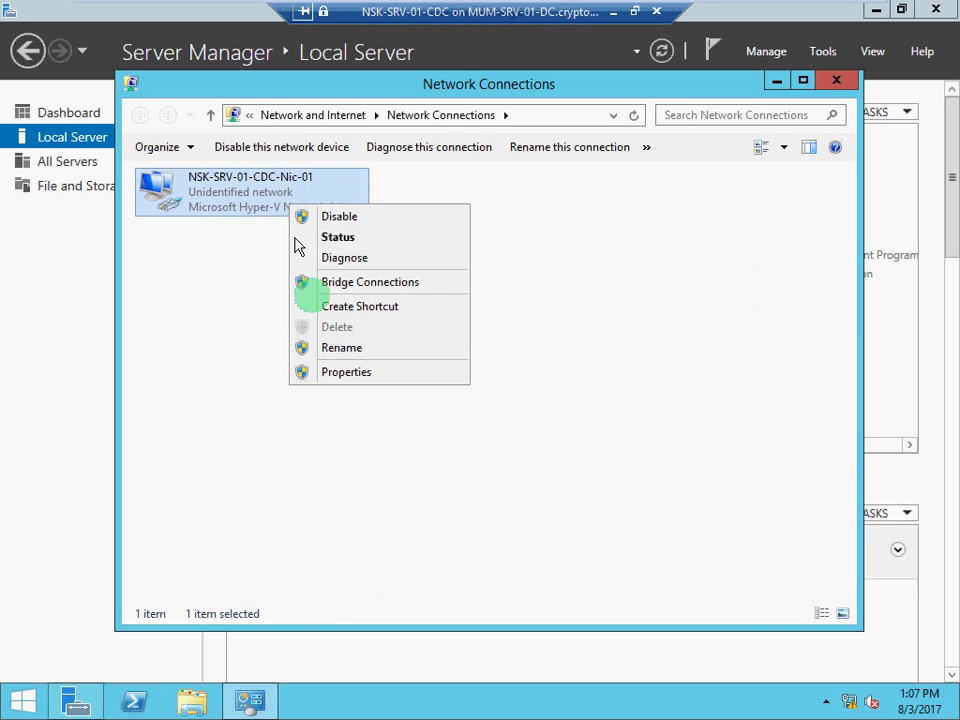
click(345, 372)
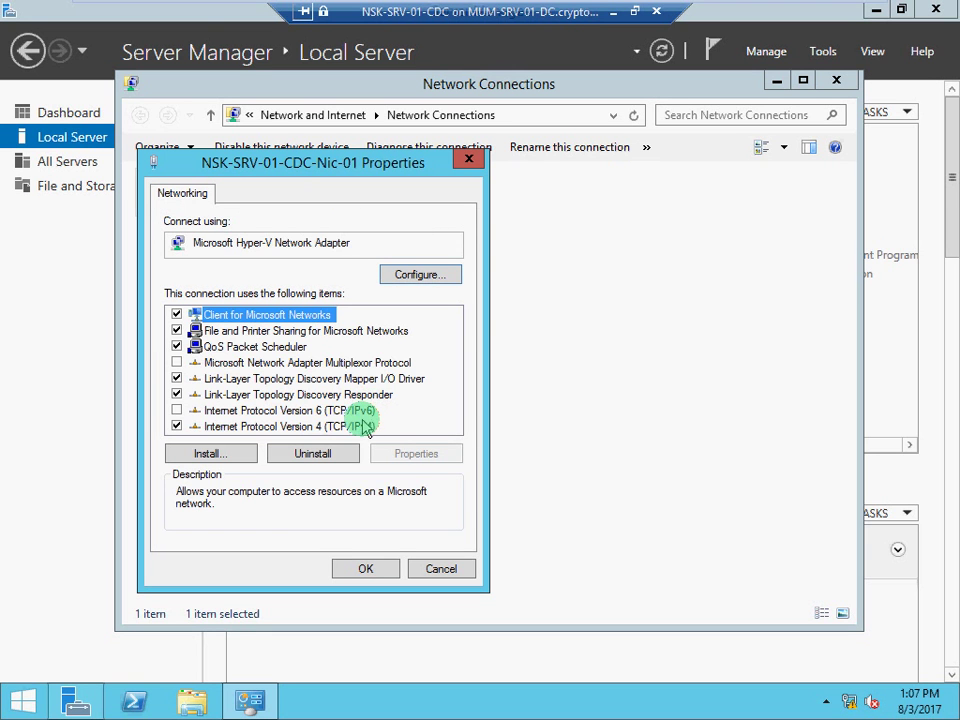
click(368, 427)
click(410, 453)
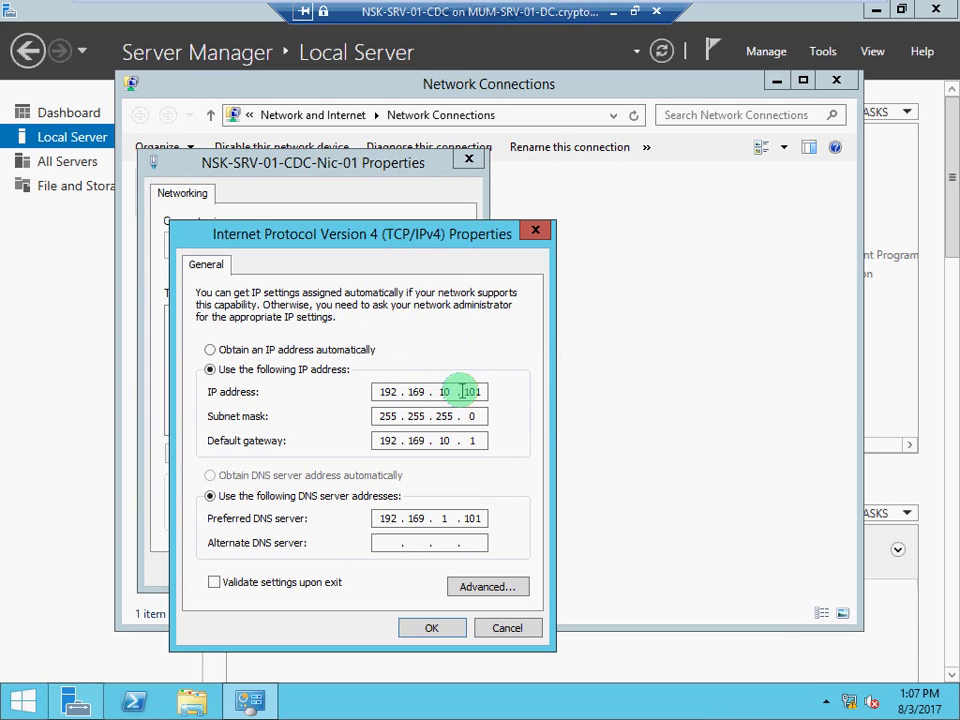
Review the static IP address and default gateway, then close the dialogs and minimize Network Connections
double_click(468, 391)
double_click(474, 391)
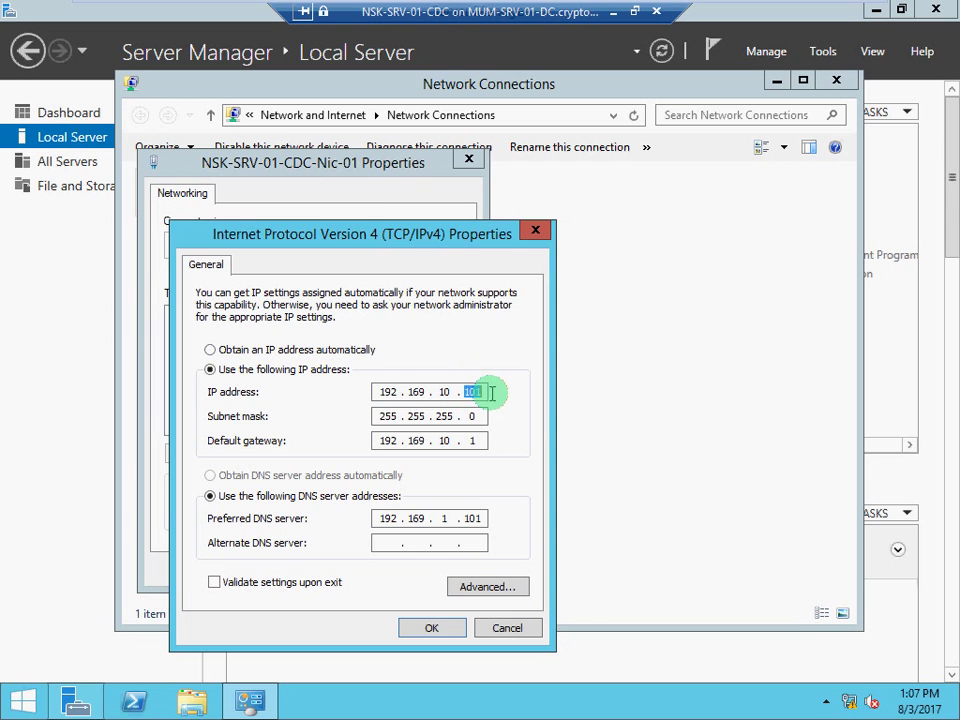
double_click(446, 441)
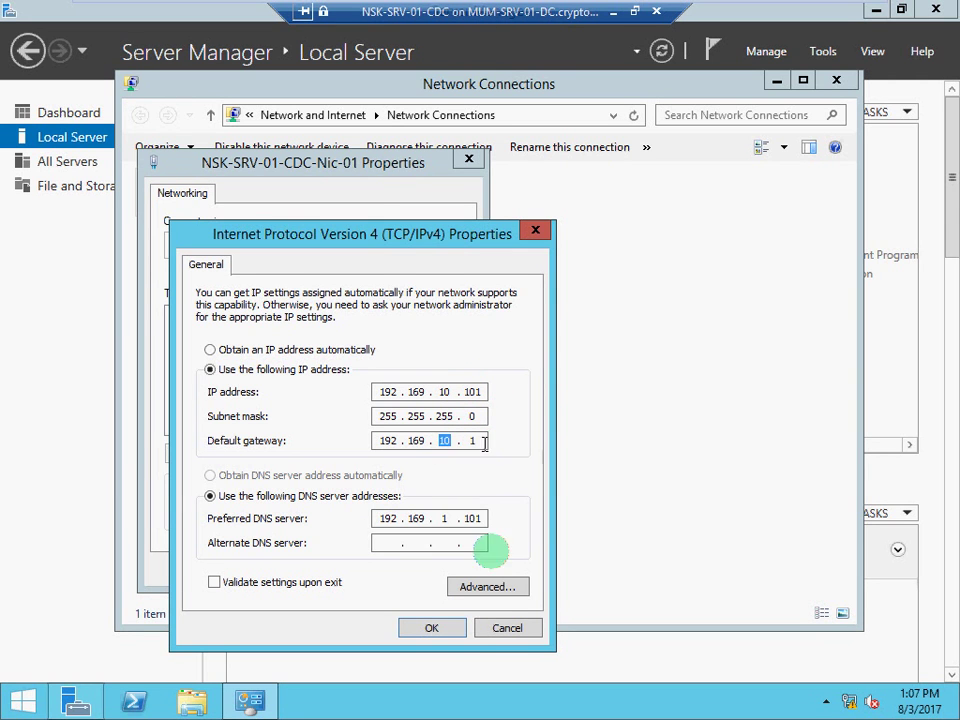
click(452, 633)
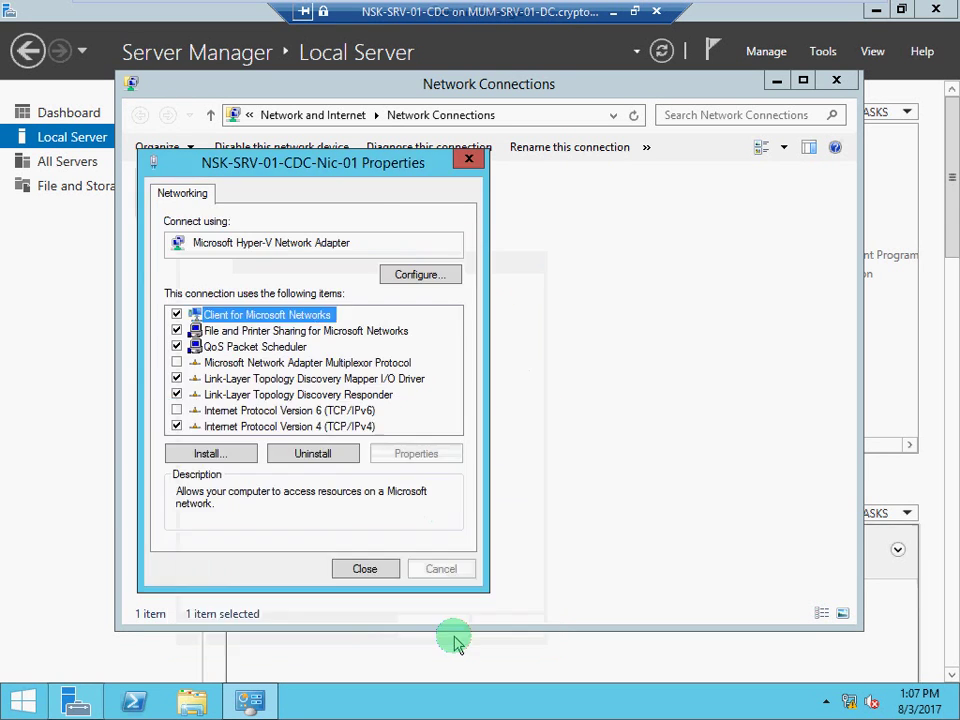
click(394, 567)
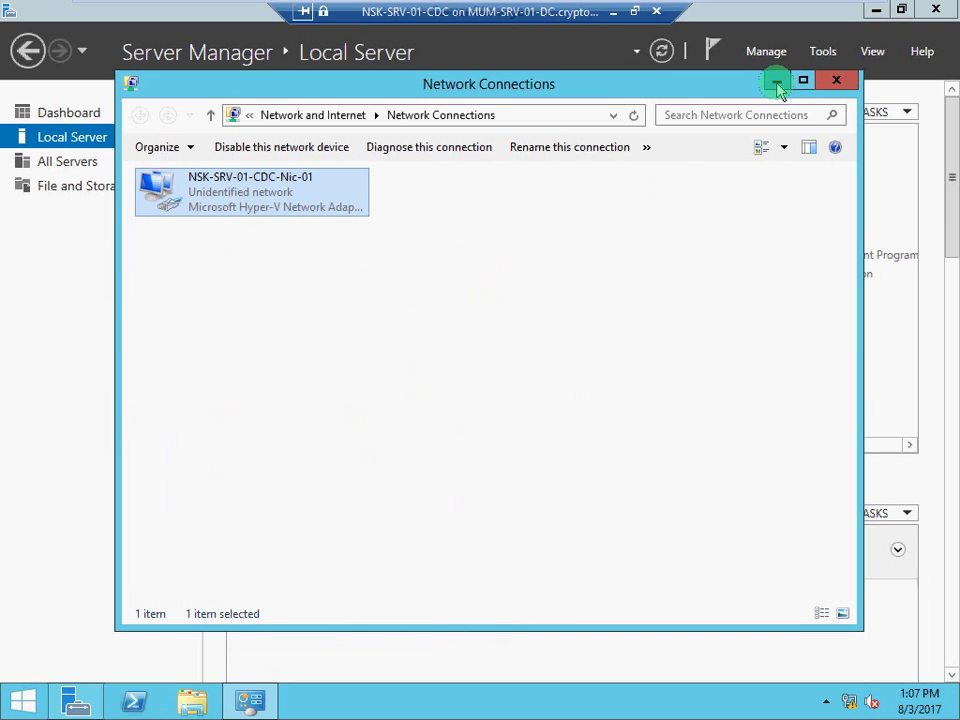
click(777, 81)
Launch a command prompt by running cmd from the Run dialog
key(super+r)
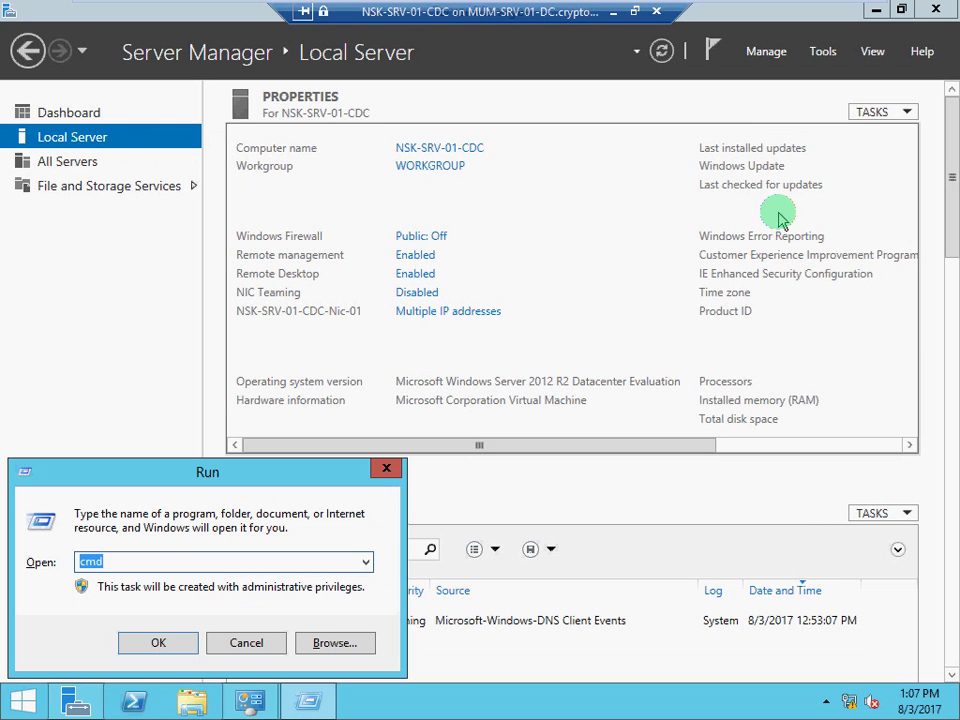
text(ping)
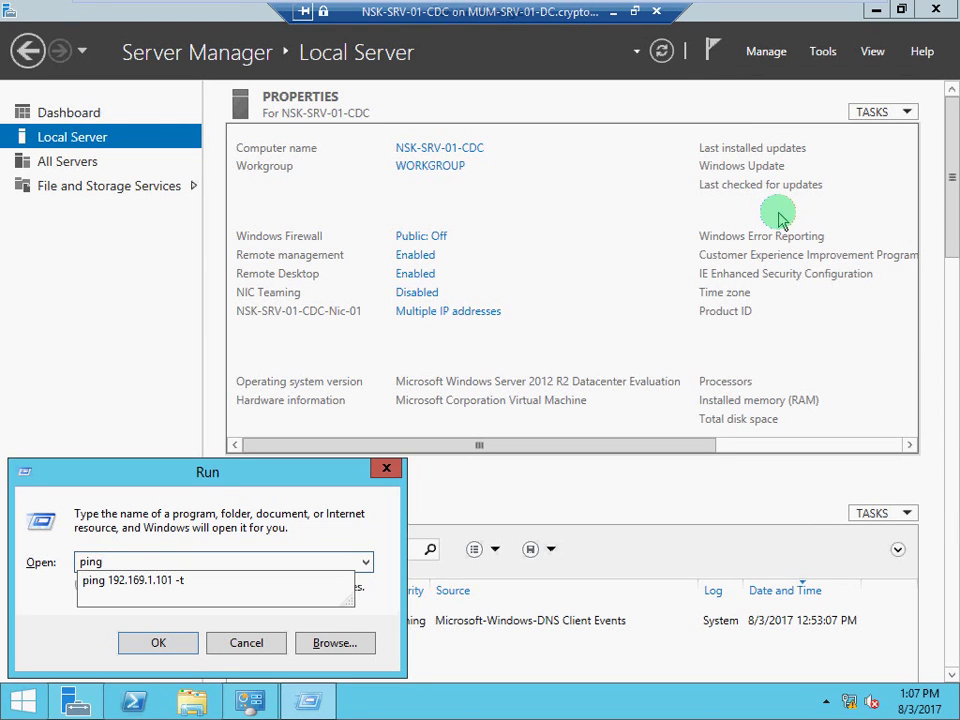
key(BackSpace)
key(BackSpace)
key(BackSpace)
key(BackSpace)
key(BackSpace)
text(cmd)
key(Return)
Run 'ping 192.169.1.101 -t', then stop it to confirm 9 of 9 replies with 0% loss
text(ping 192.169.1.1010)
key(BackSpace)
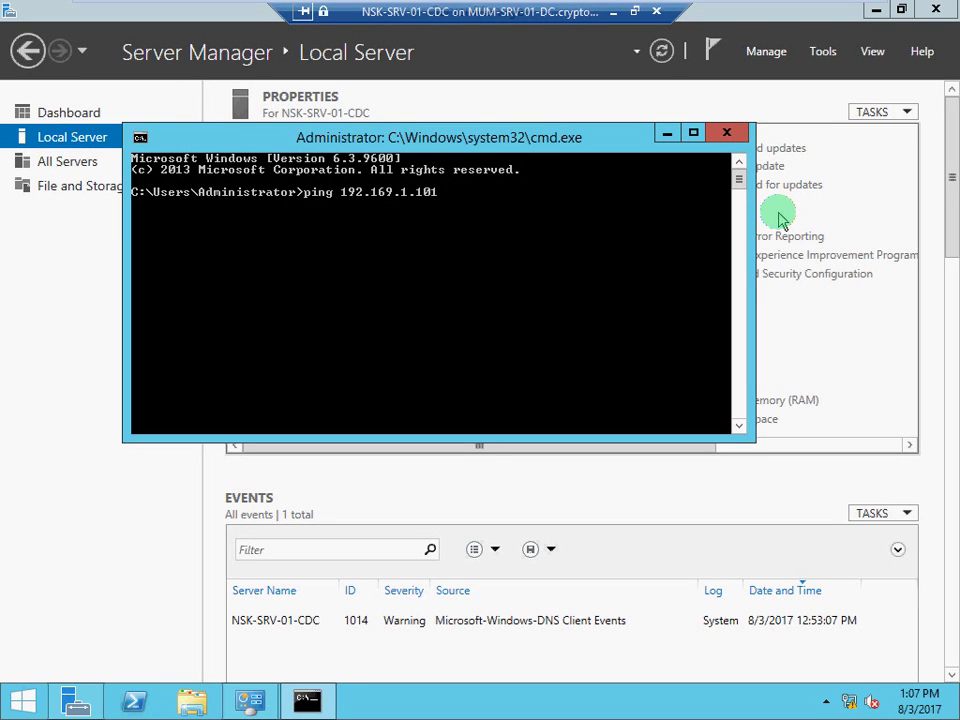
text(0)
key(BackSpace)
text(-t)
key(Return)
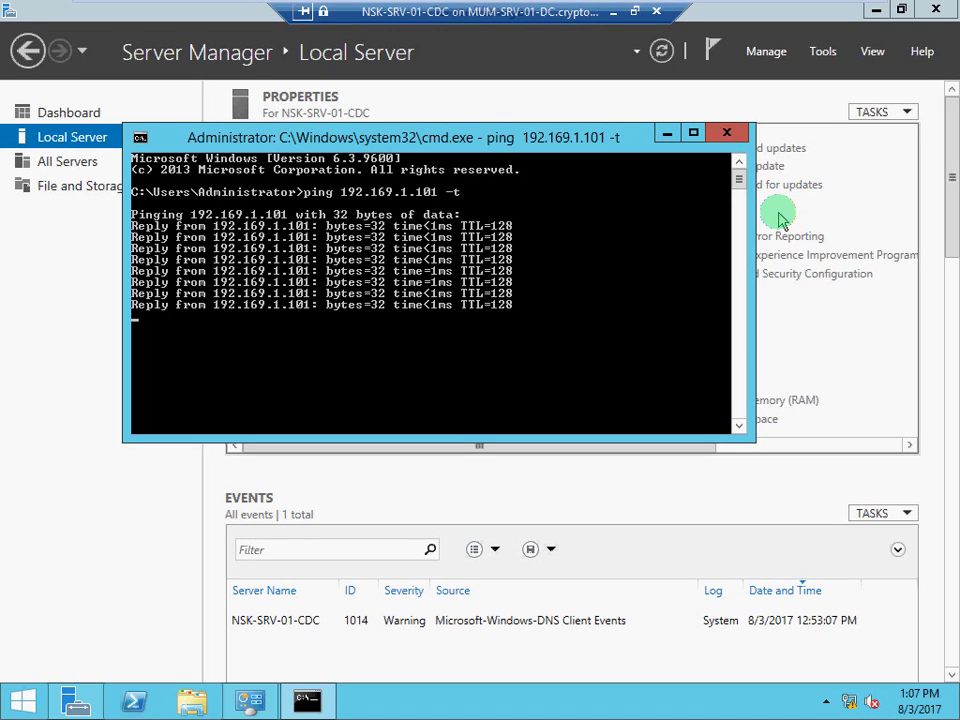
key(ctrl+c)
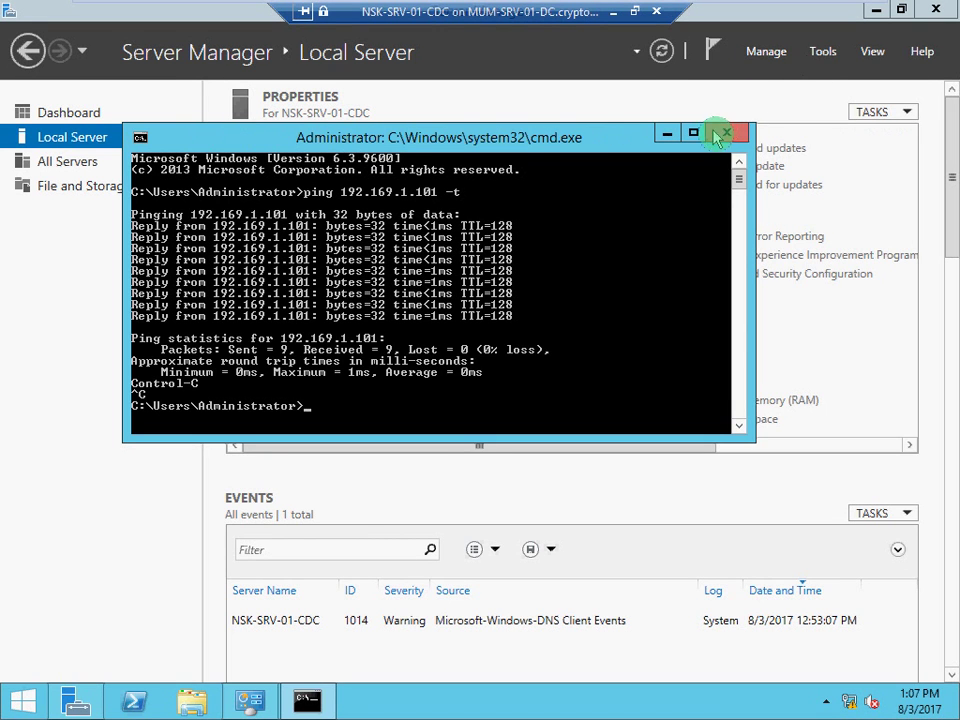
Close the command prompt and start Add Roles and Features from the Manage menu
click(726, 133)
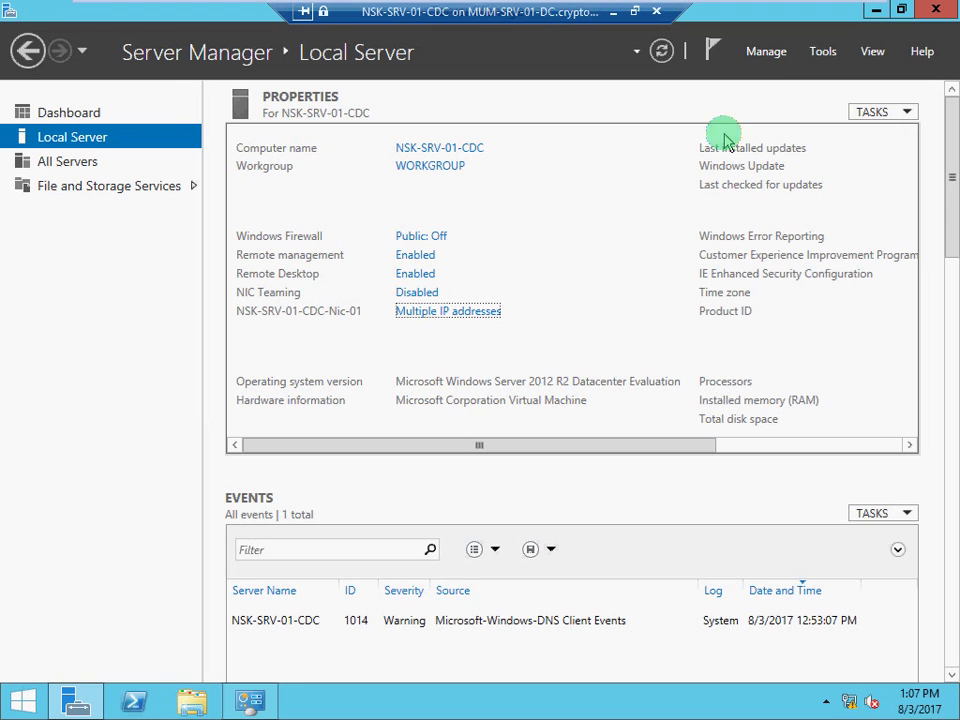
click(760, 55)
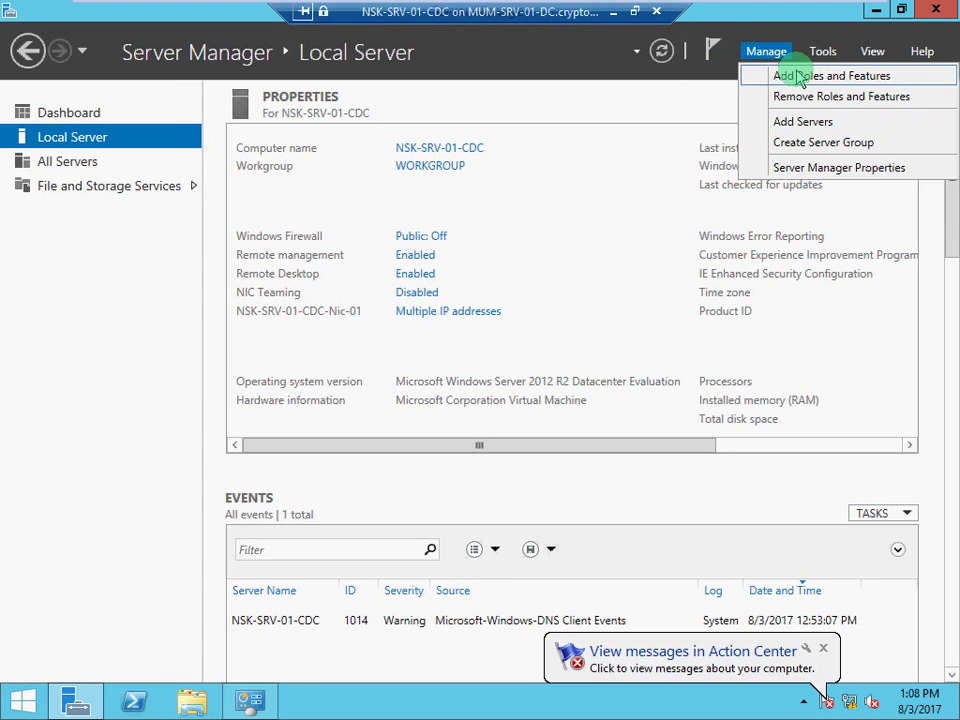
click(799, 77)
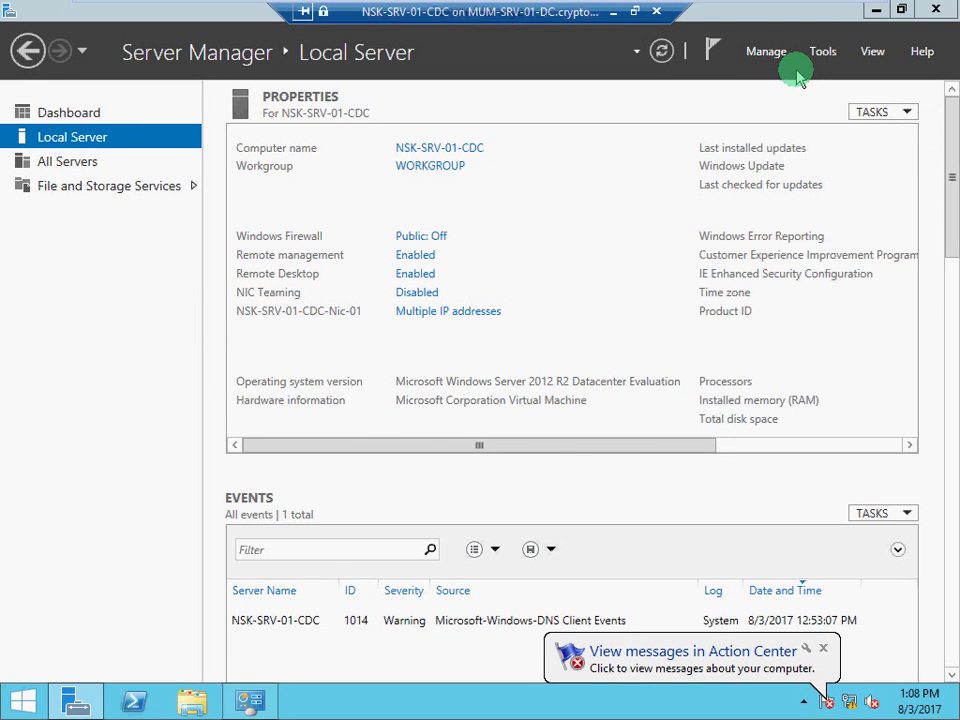
Restore the Add Roles and Features wizard and move it higher on screen
click(823, 50)
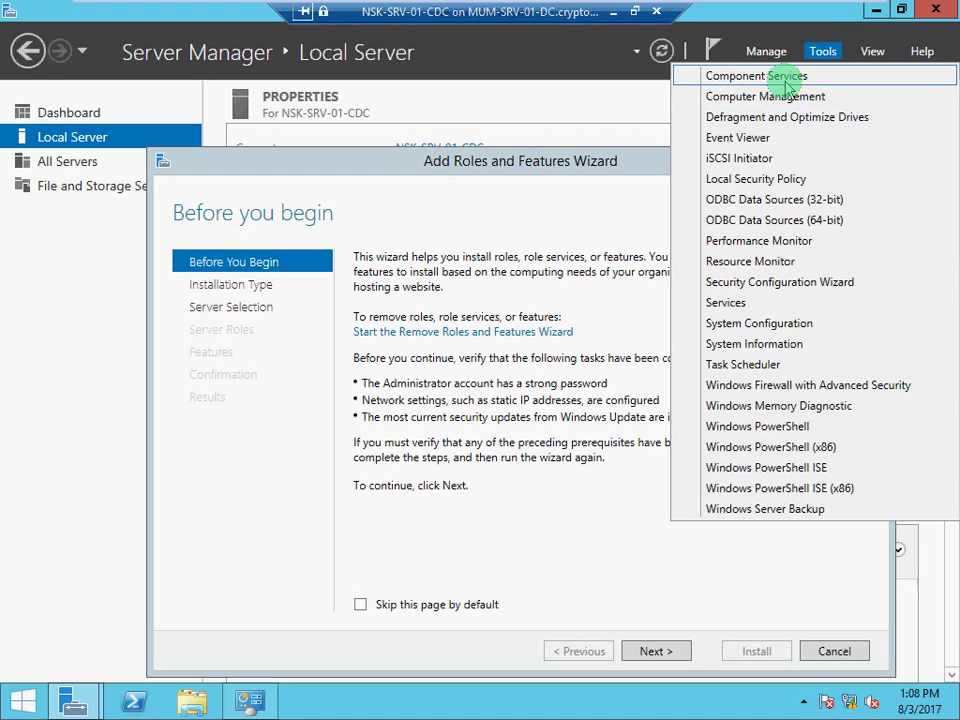
click(620, 166)
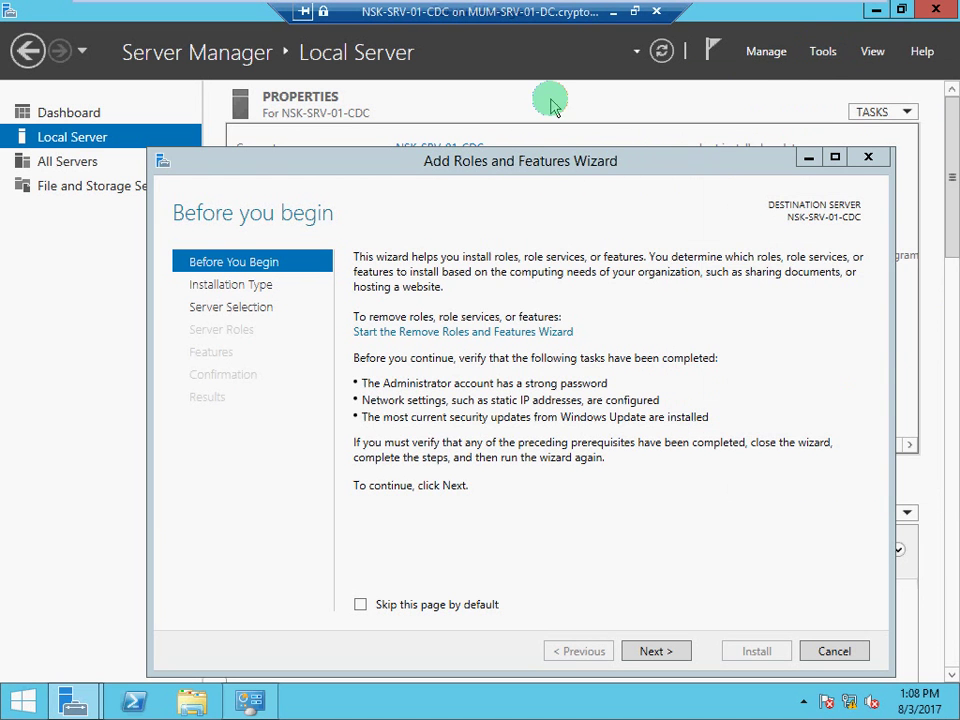
click(808, 157)
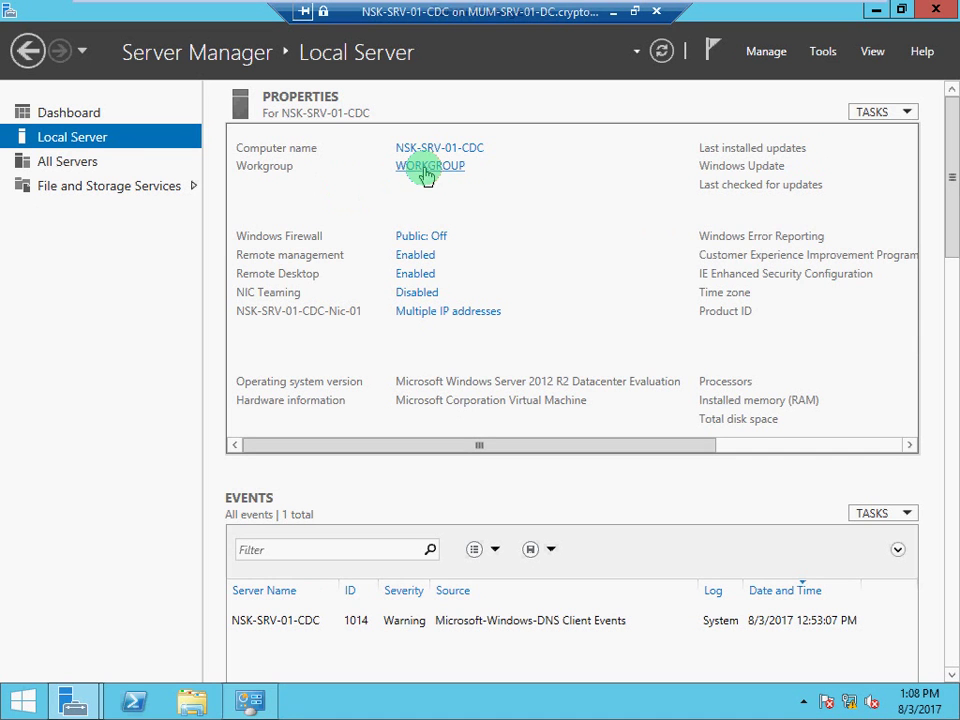
mouse_move(242, 708)
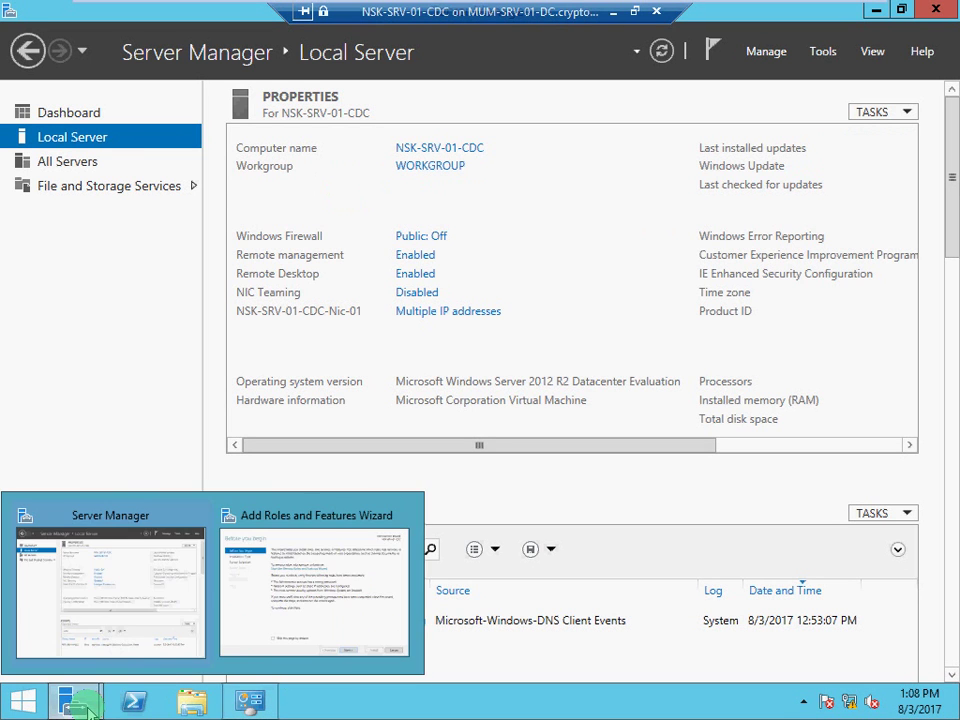
click(297, 600)
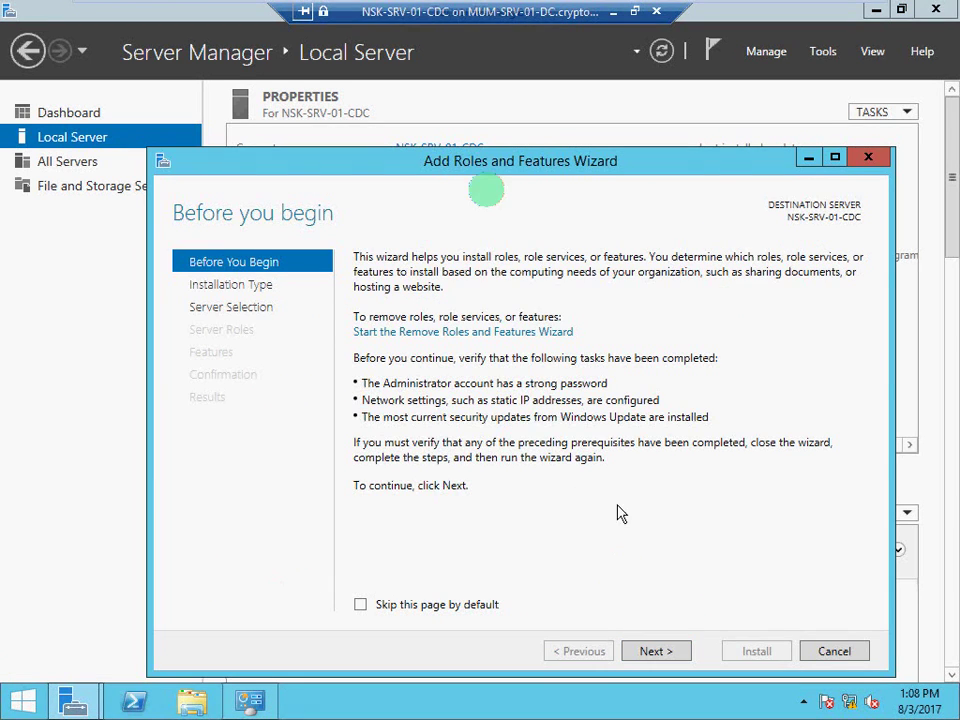
drag(470, 160, 478, 105)
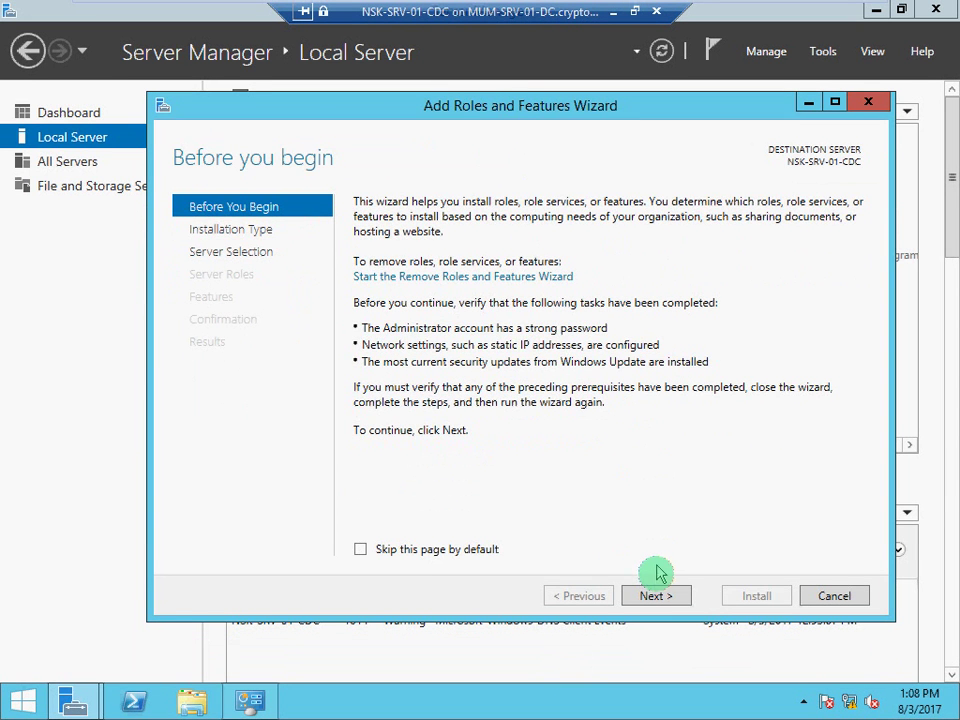
Advance to Server Roles and add Active Directory Domain Services with its management tools
click(654, 597)
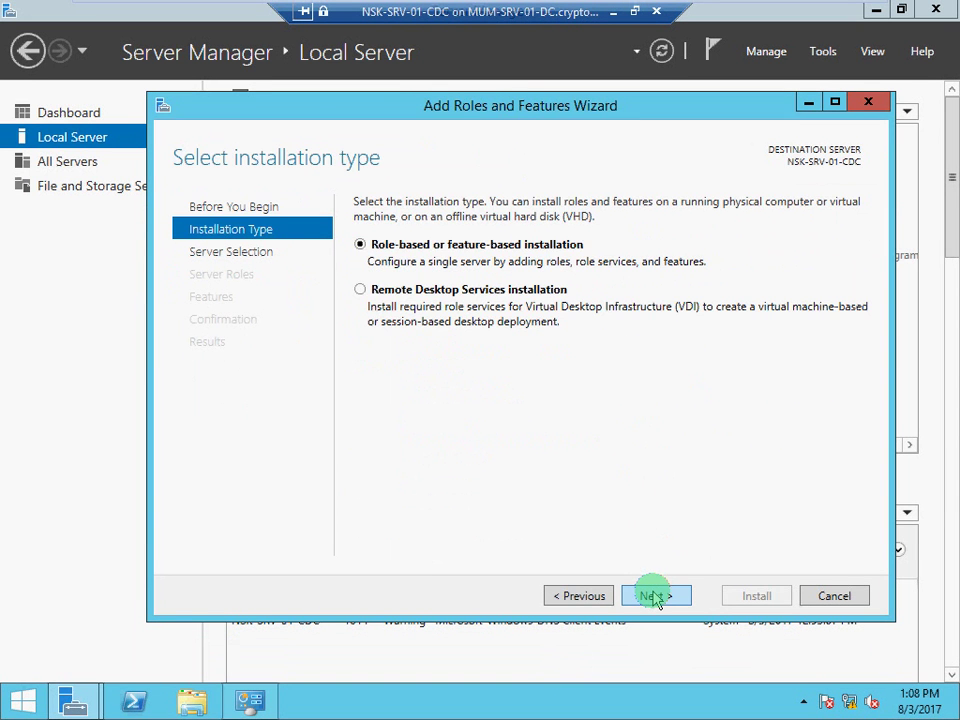
click(654, 597)
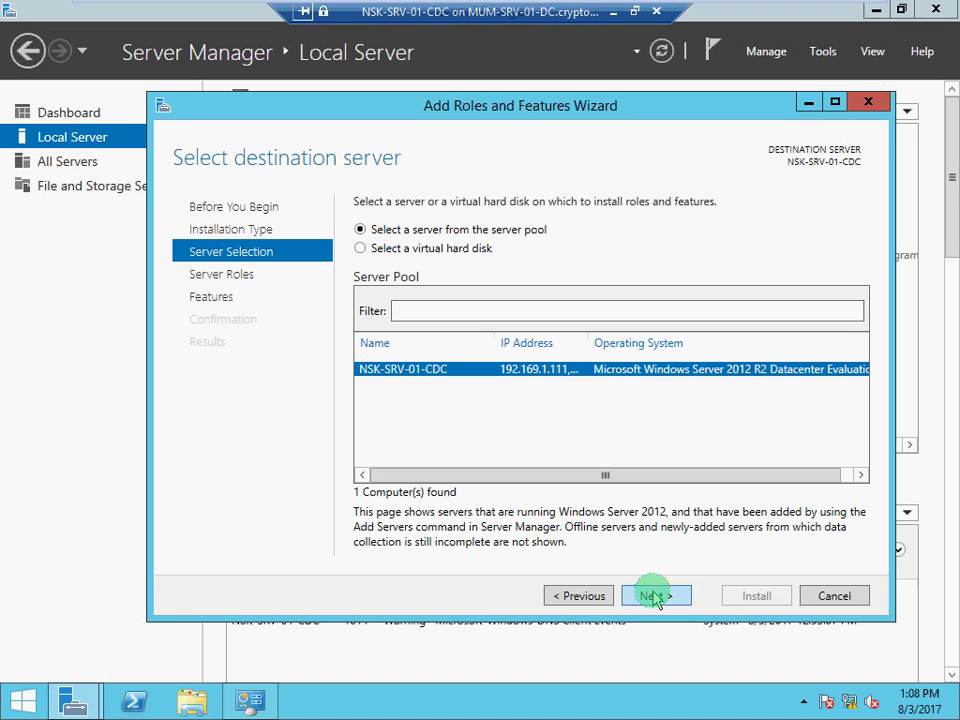
click(655, 597)
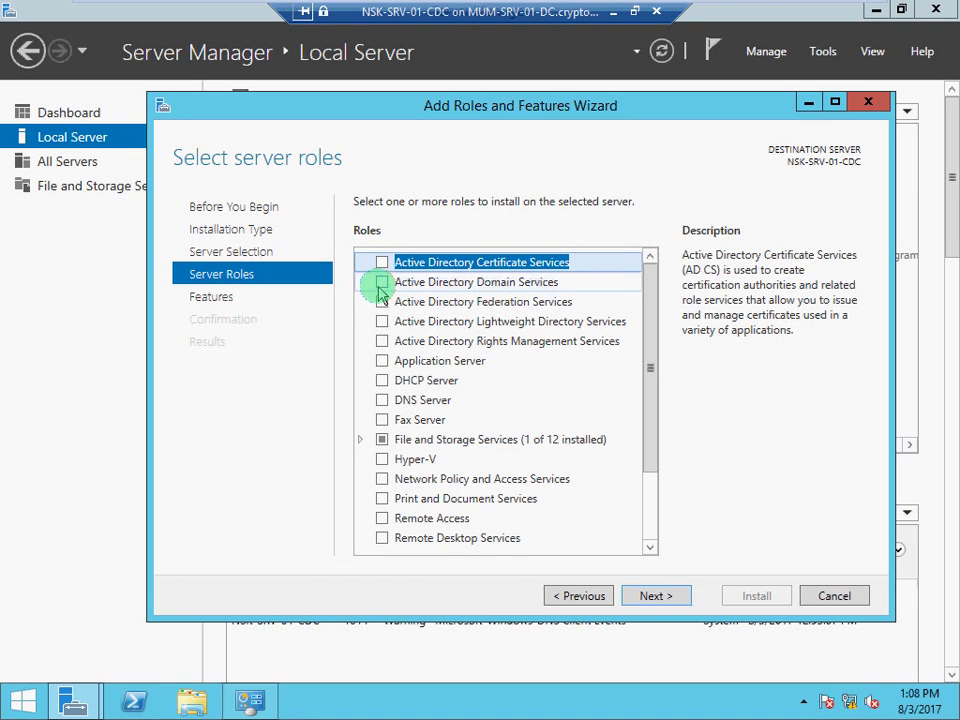
click(381, 284)
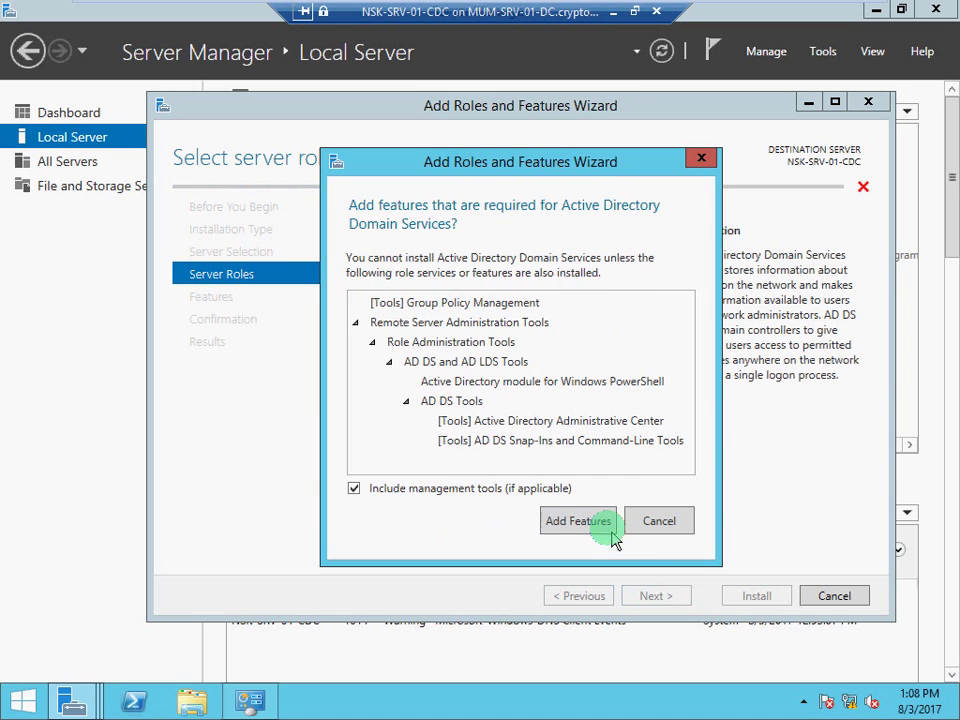
click(594, 523)
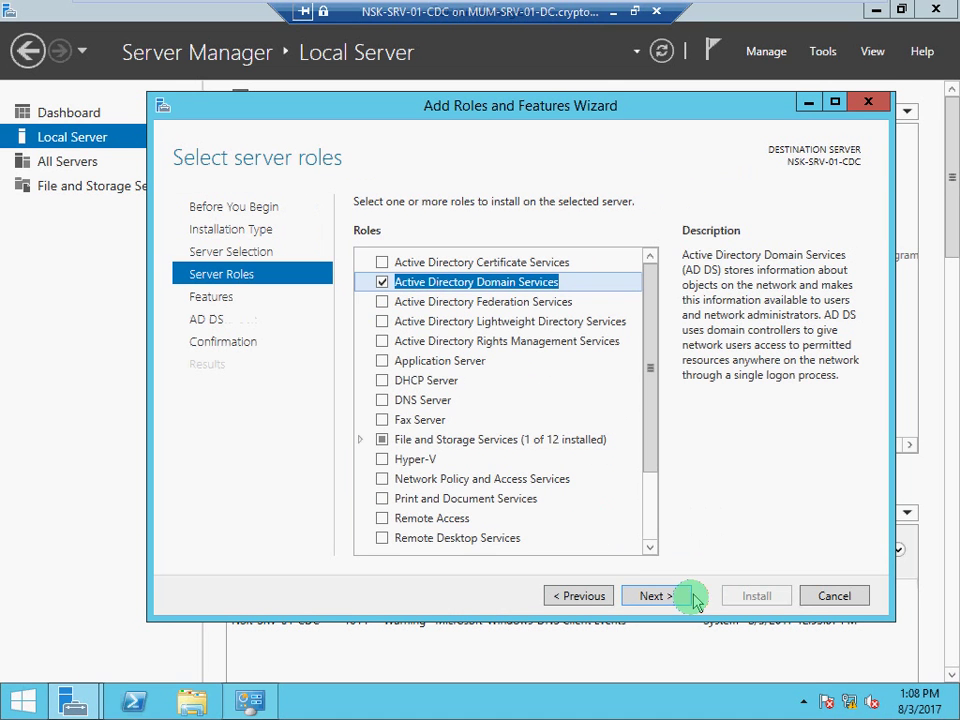
Continue to the confirmation page and enable 'Restart the destination server automatically'
click(671, 600)
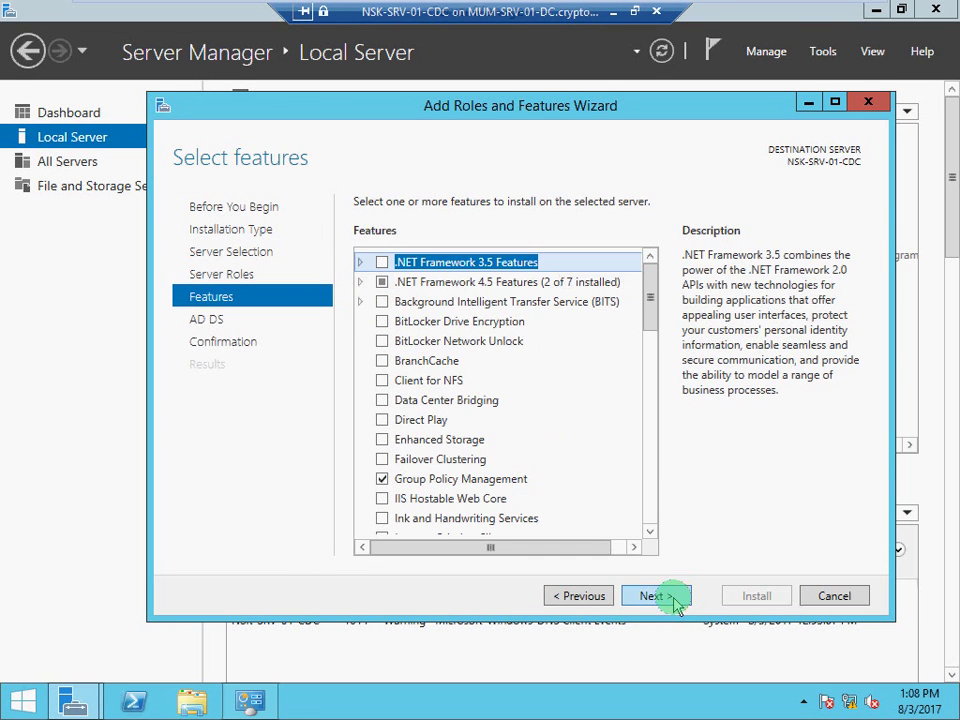
click(676, 600)
click(676, 600)
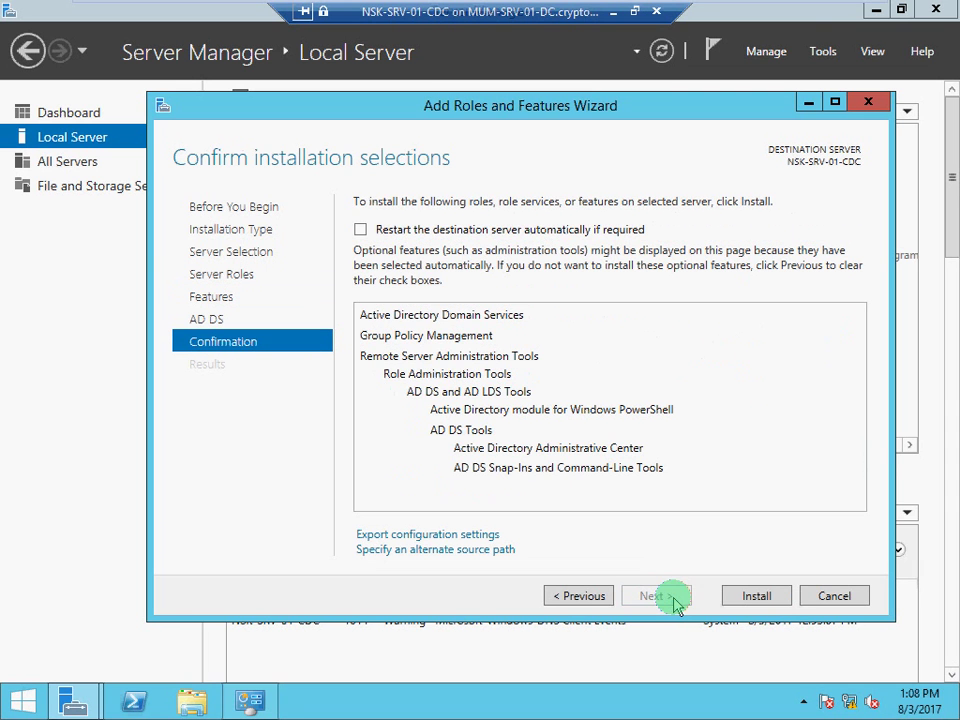
click(360, 229)
click(548, 415)
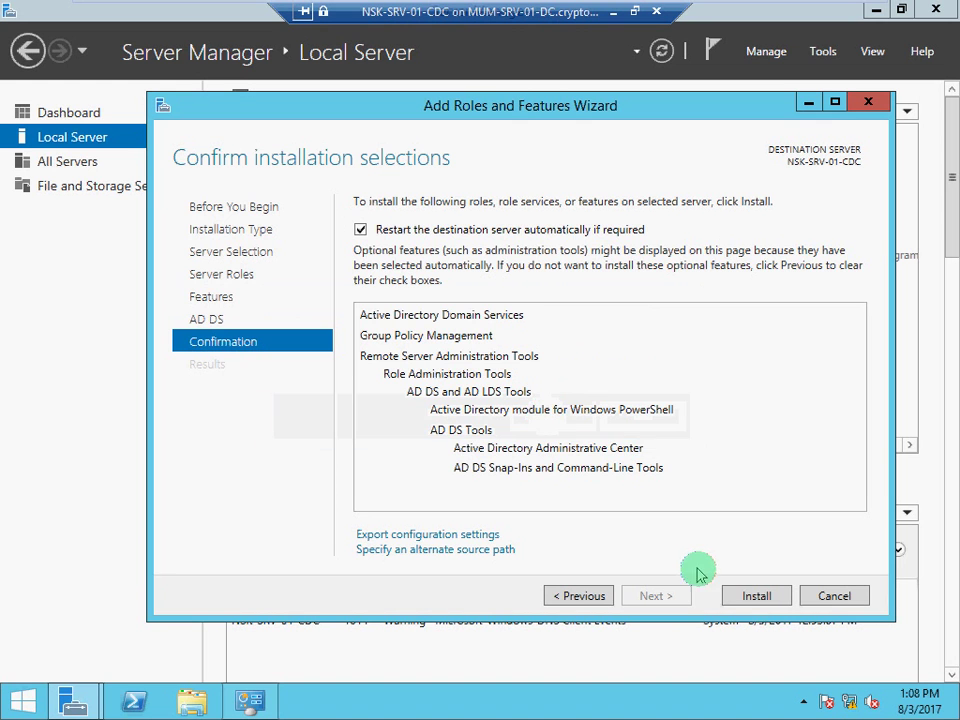
Install the AD DS role, then choose 'Promote this server to a domain controller'
click(750, 596)
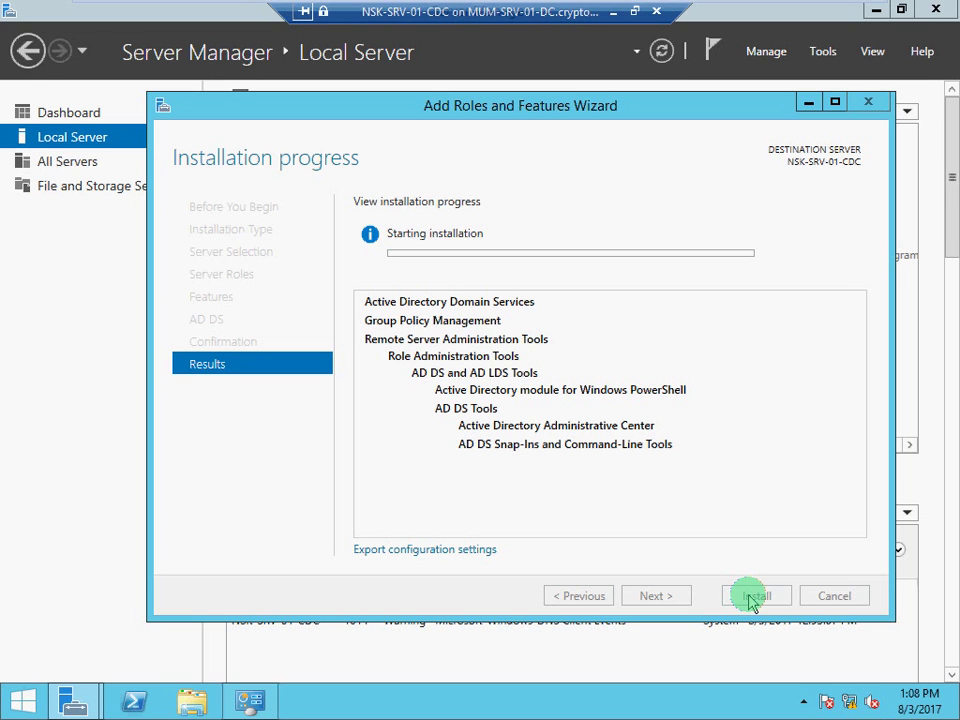
mouse_move(724, 4)
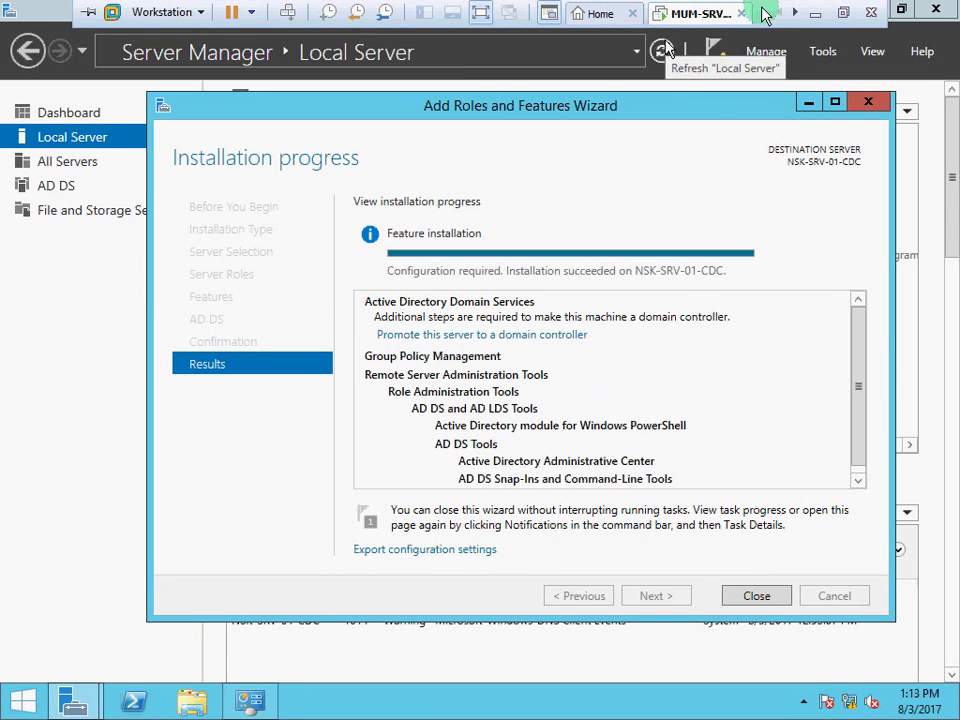
click(700, 193)
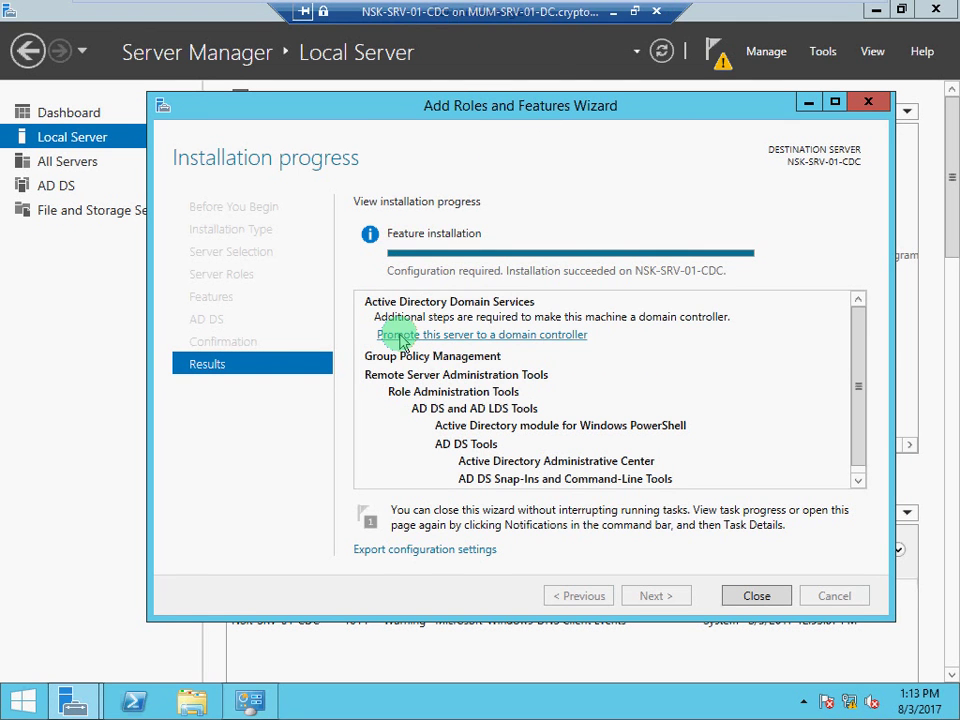
click(438, 342)
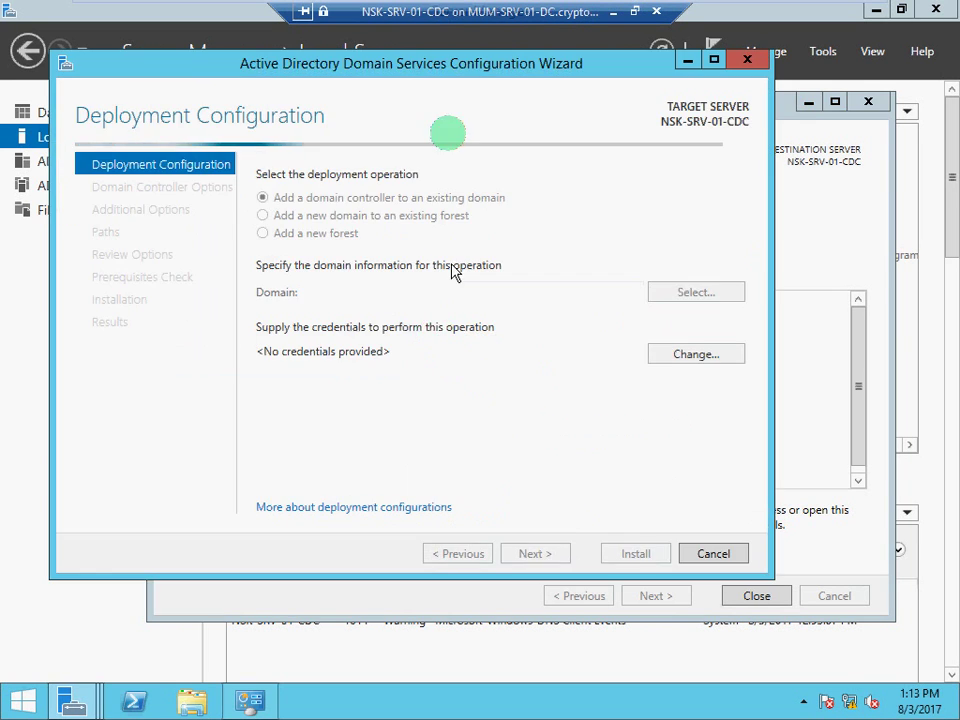
Select 'Add a new domain to an existing forest' in the AD DS Configuration Wizard
drag(432, 78, 512, 78)
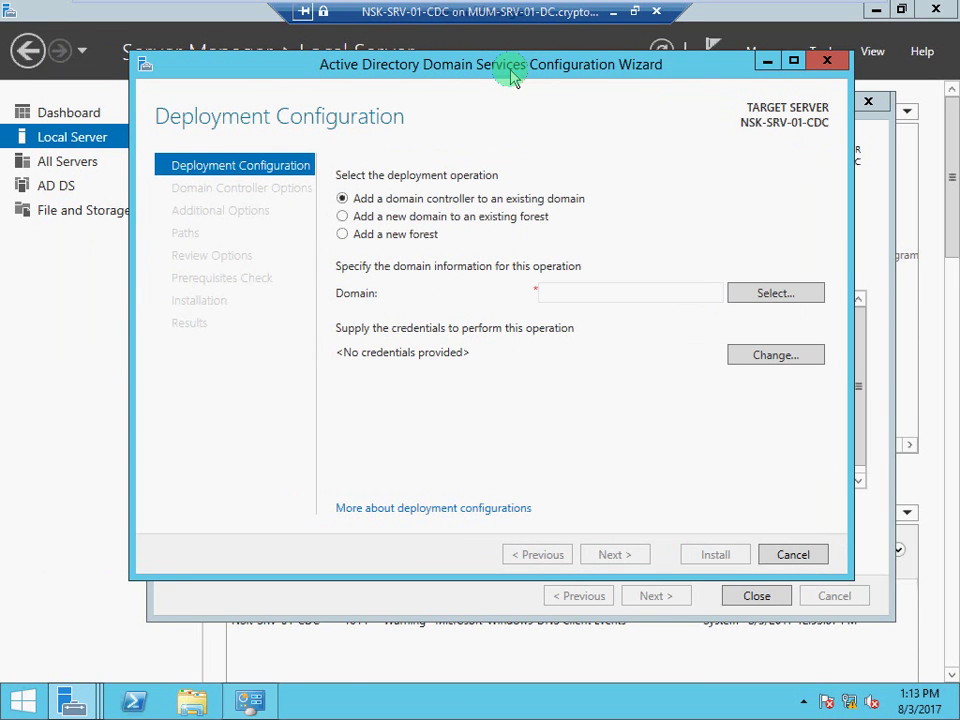
click(363, 240)
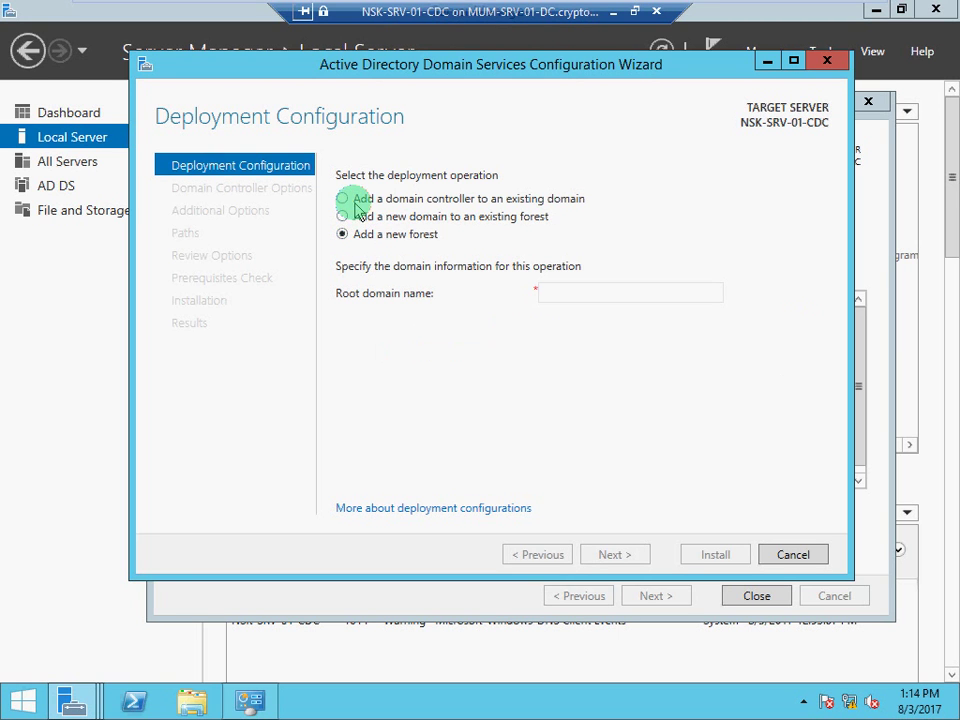
click(350, 205)
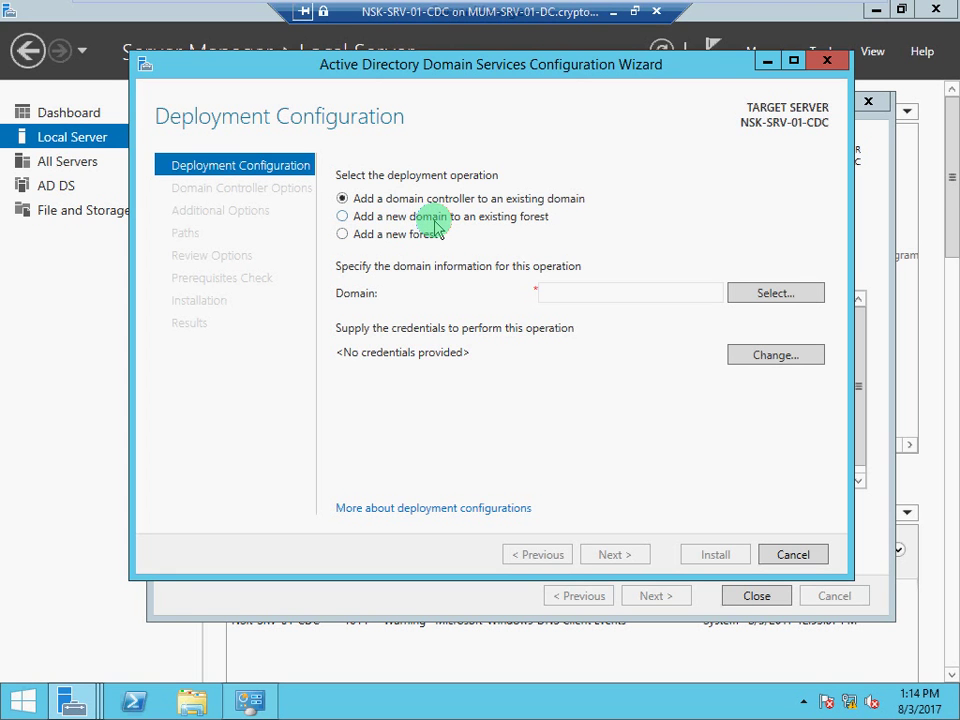
click(343, 217)
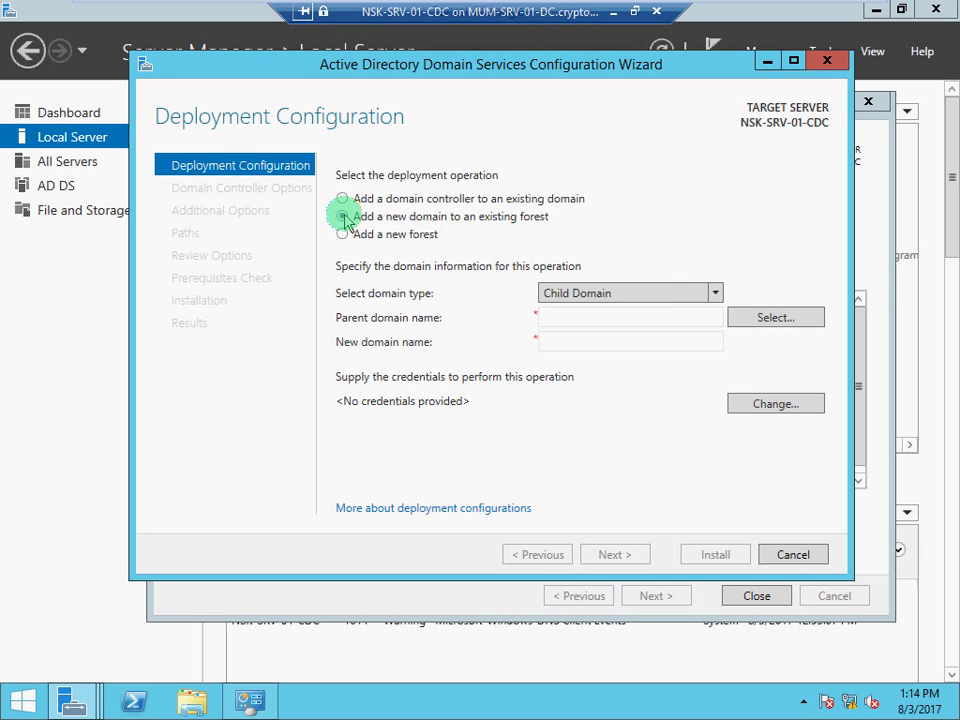
click(716, 294)
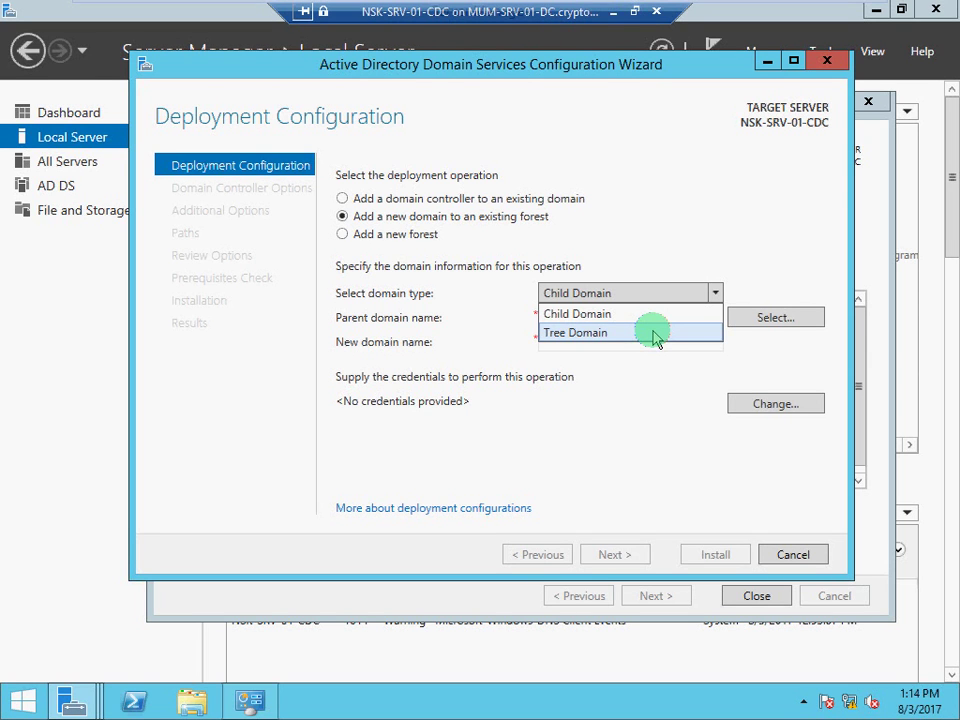
click(600, 318)
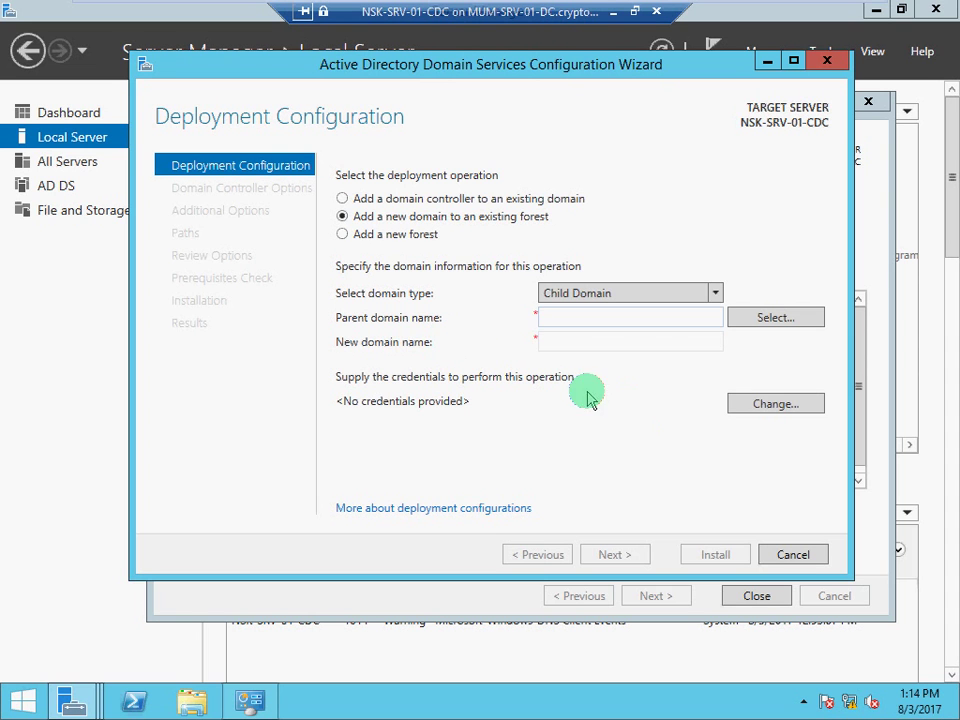
Enter the crypton.local domain administrator credentials and pick crypton.local from the forest domain list
click(735, 316)
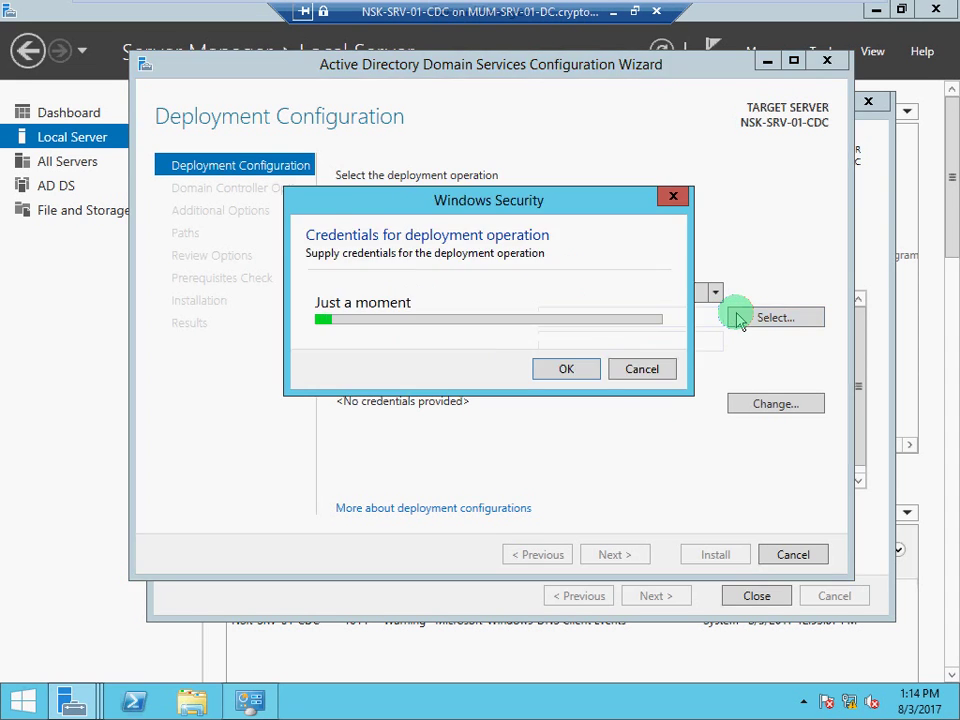
click(510, 306)
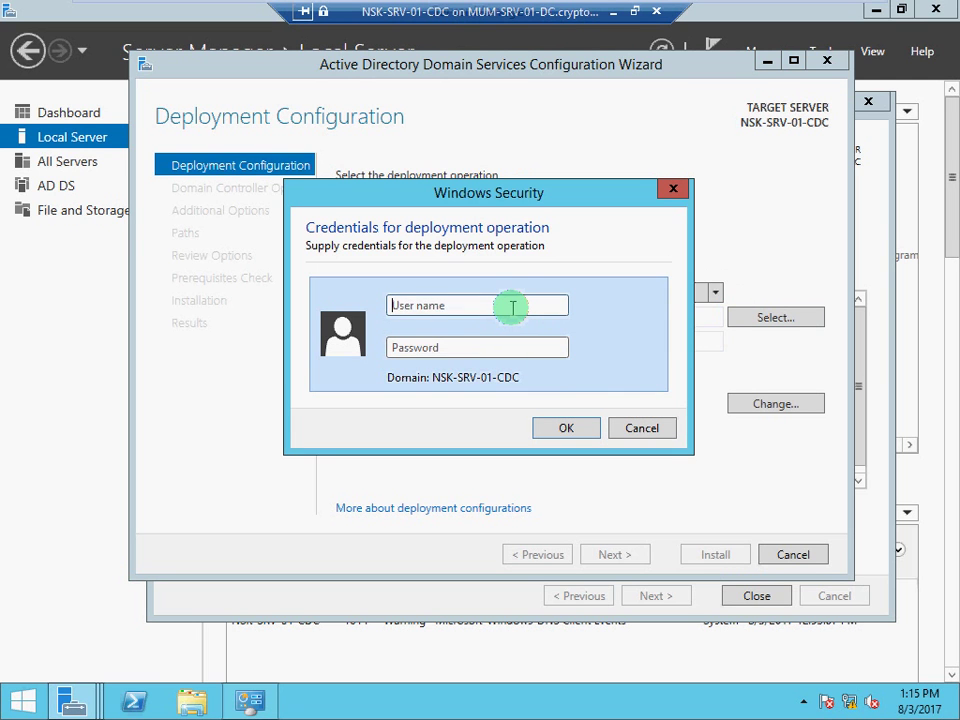
text(ad)
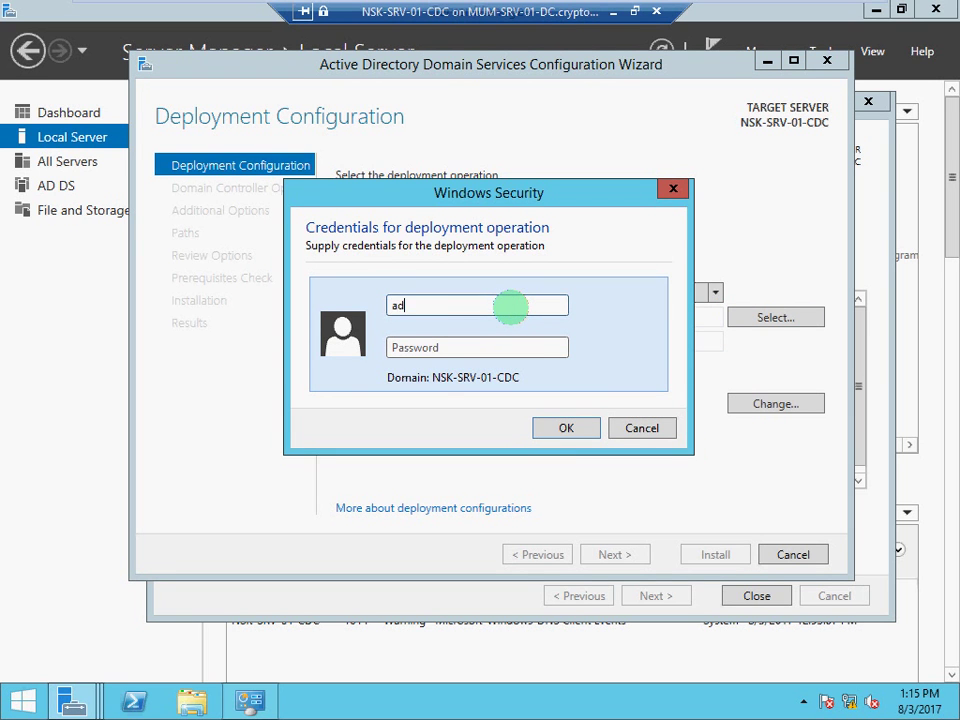
text(ministrator@crypton)
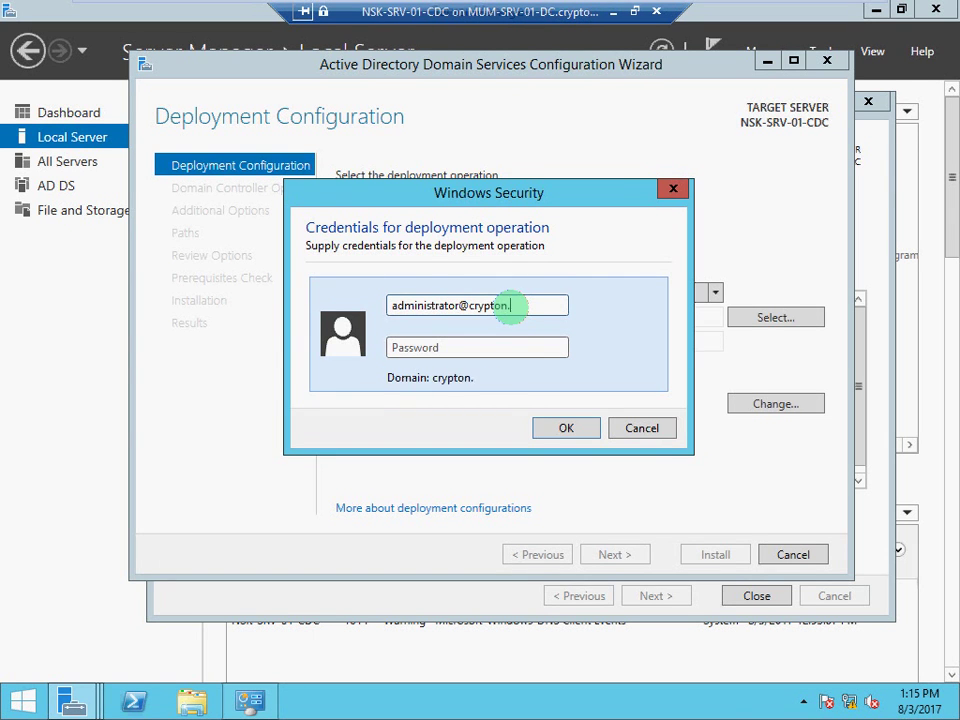
text(.local)
key(Tab)
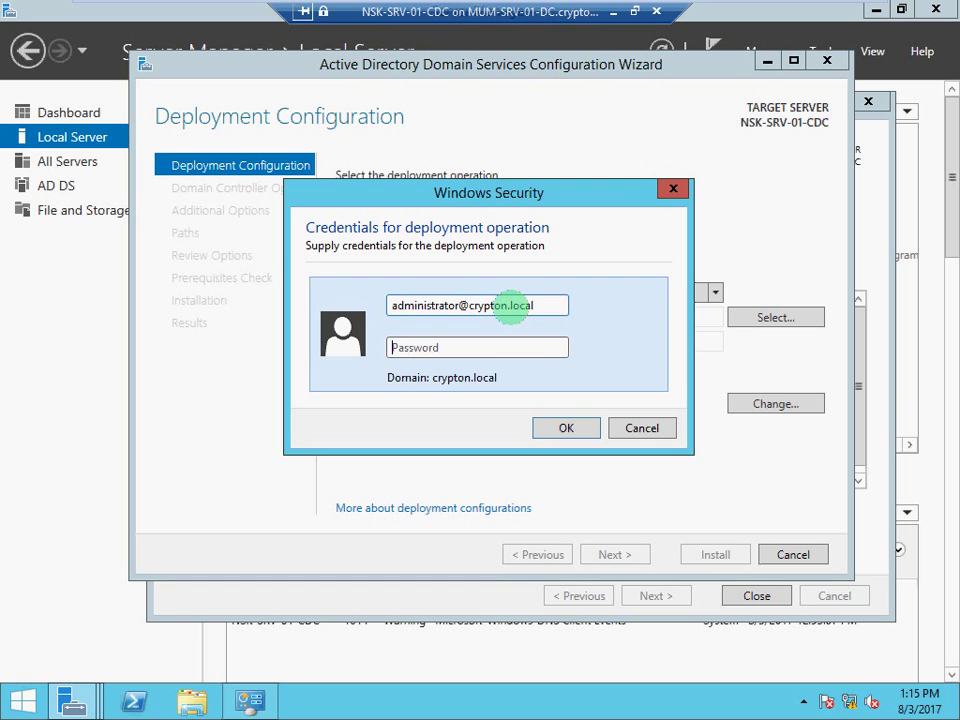
text(****)
key(Return)
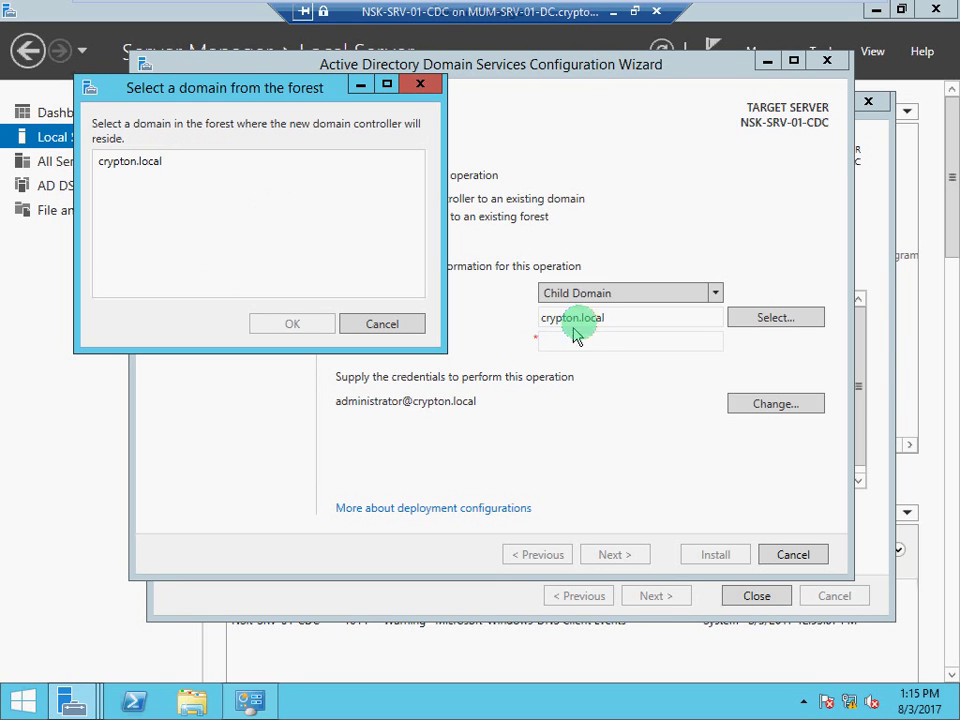
click(129, 161)
Confirm crypton.local as parent domain, briefly check the host's Packet Tracer topology, then return
click(297, 324)
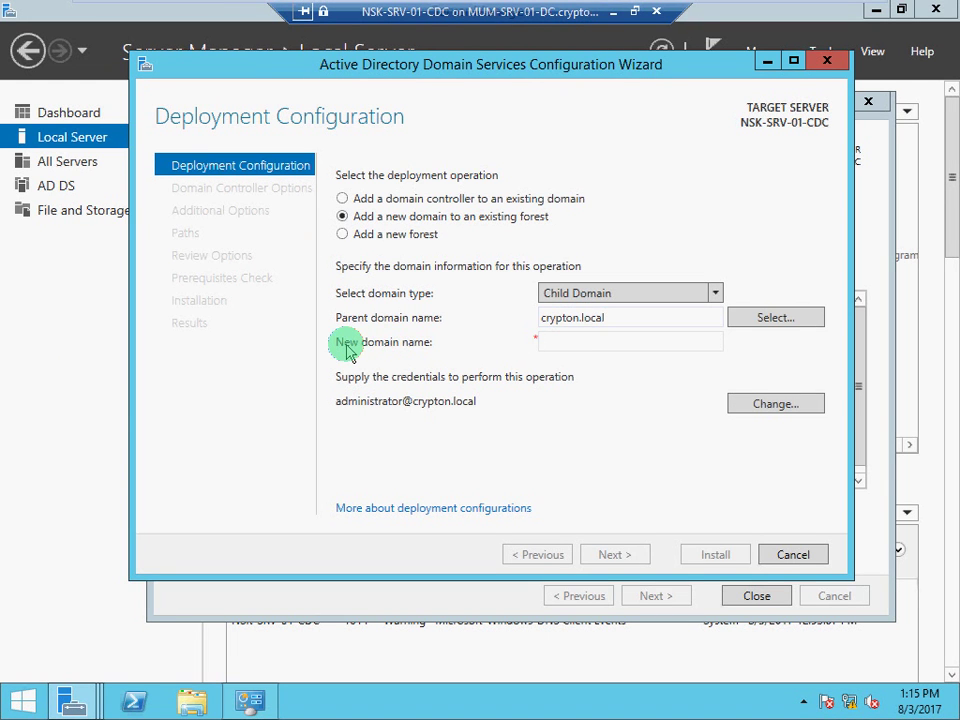
click(578, 343)
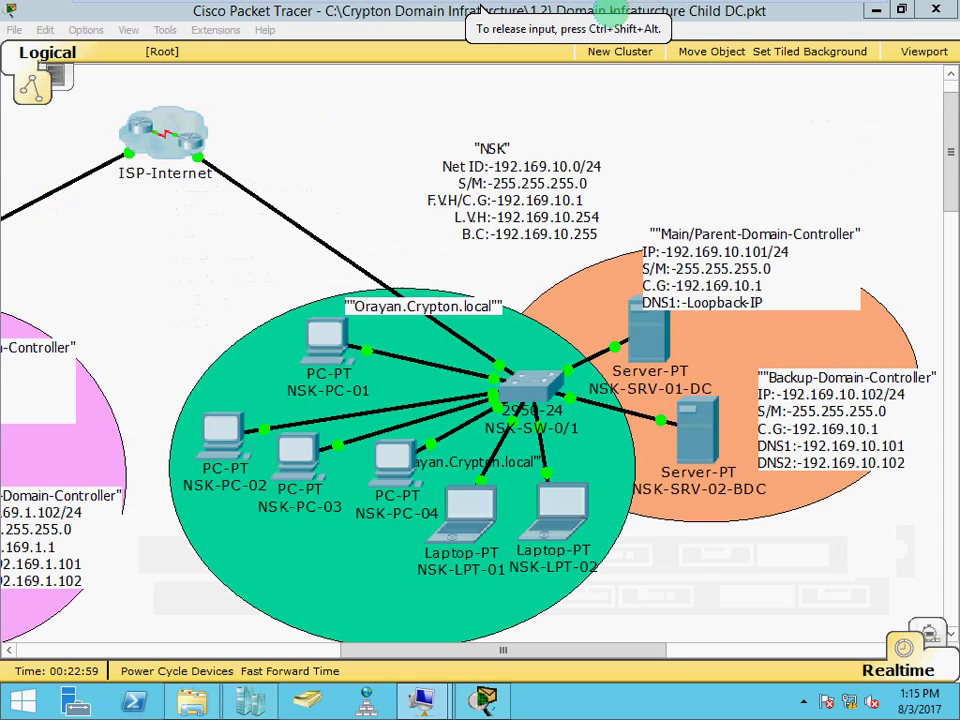
click(608, 20)
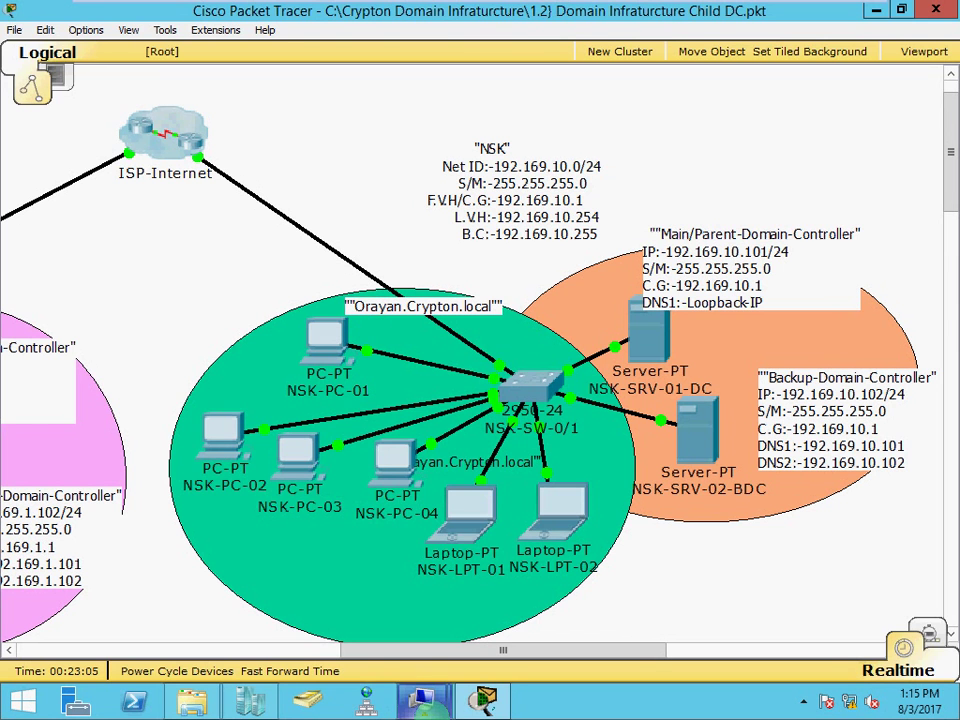
mouse_move(415, 705)
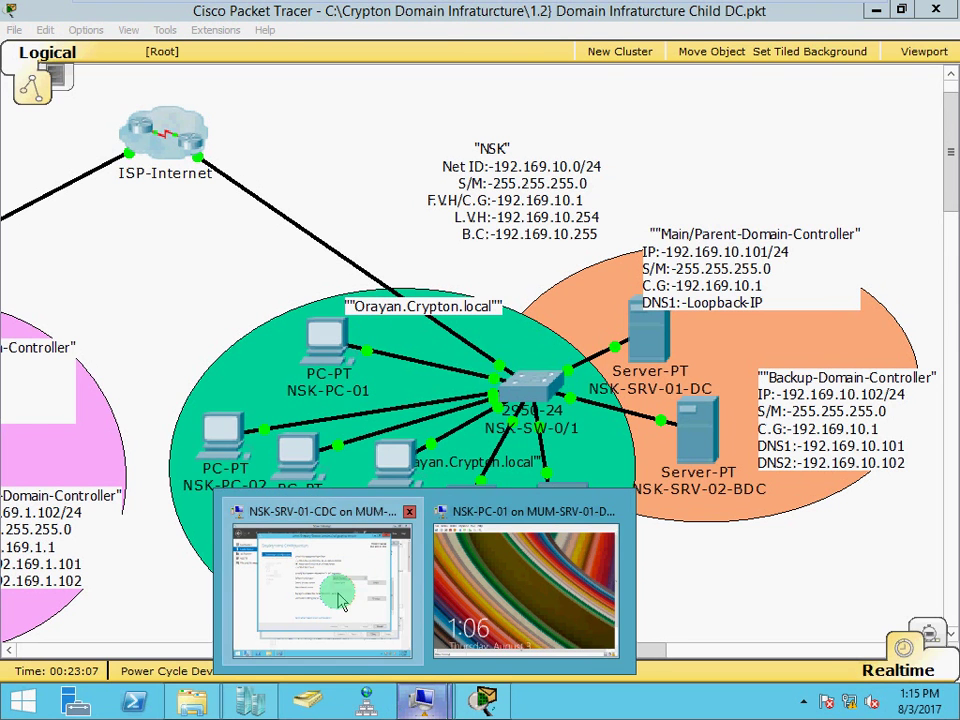
click(338, 600)
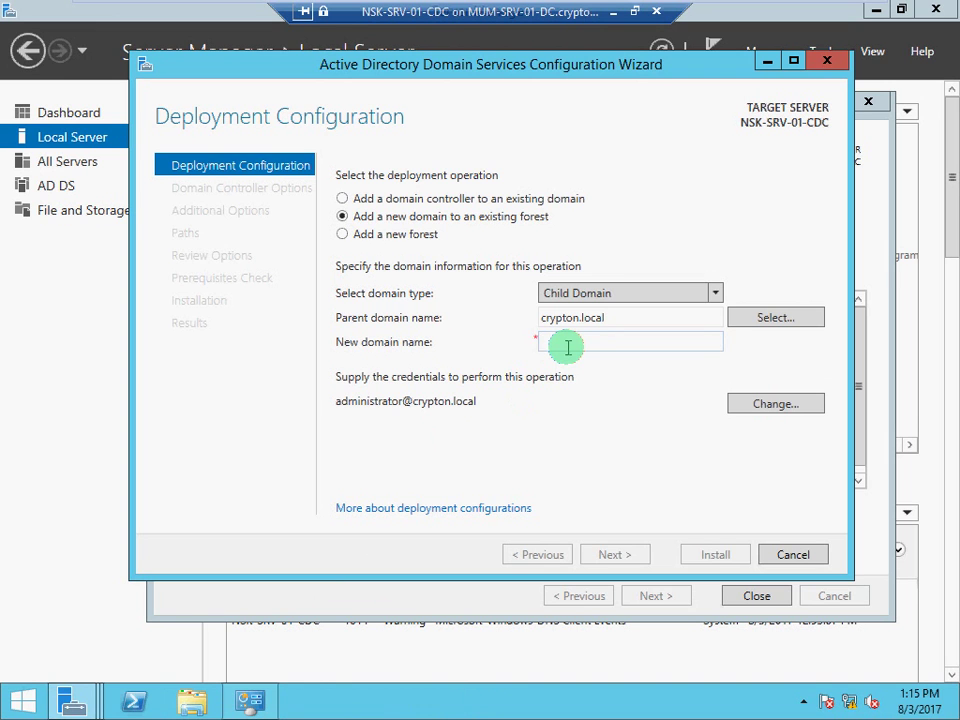
Enter Orayan as the new child domain name and continue to Domain Controller Options
text(Orayan)
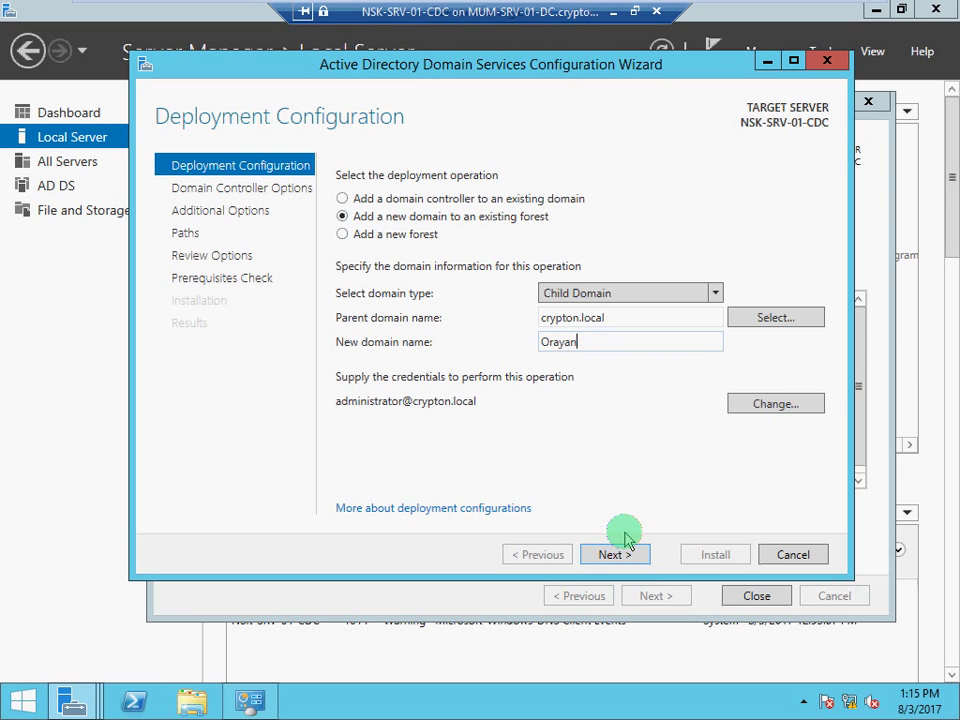
click(614, 555)
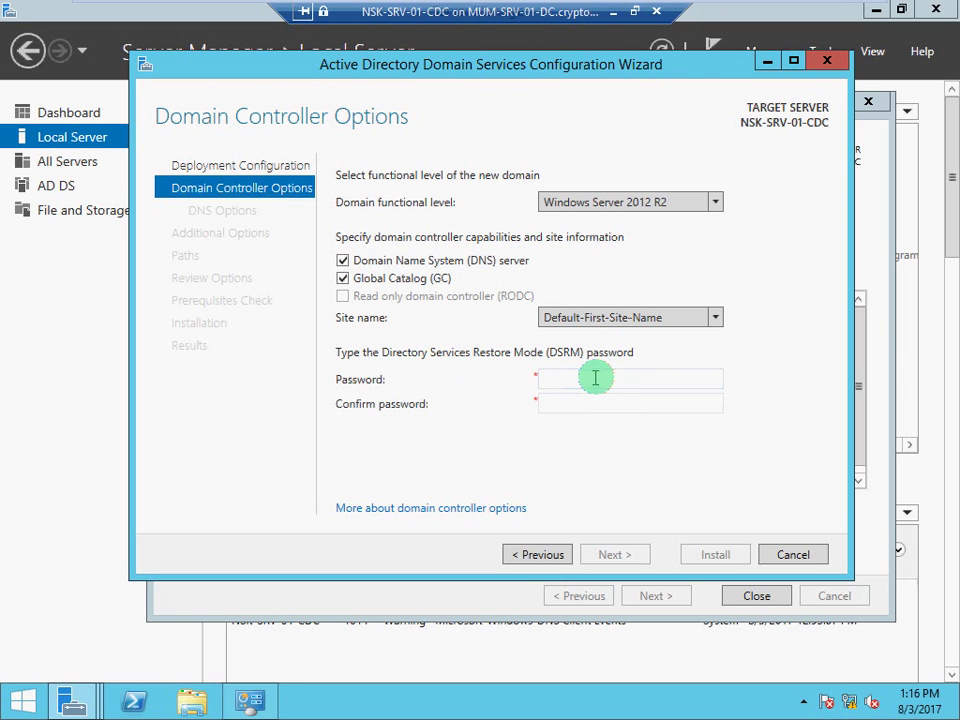
Enter the DSRM password in Password and Confirm password, then proceed to DNS Options
click(597, 378)
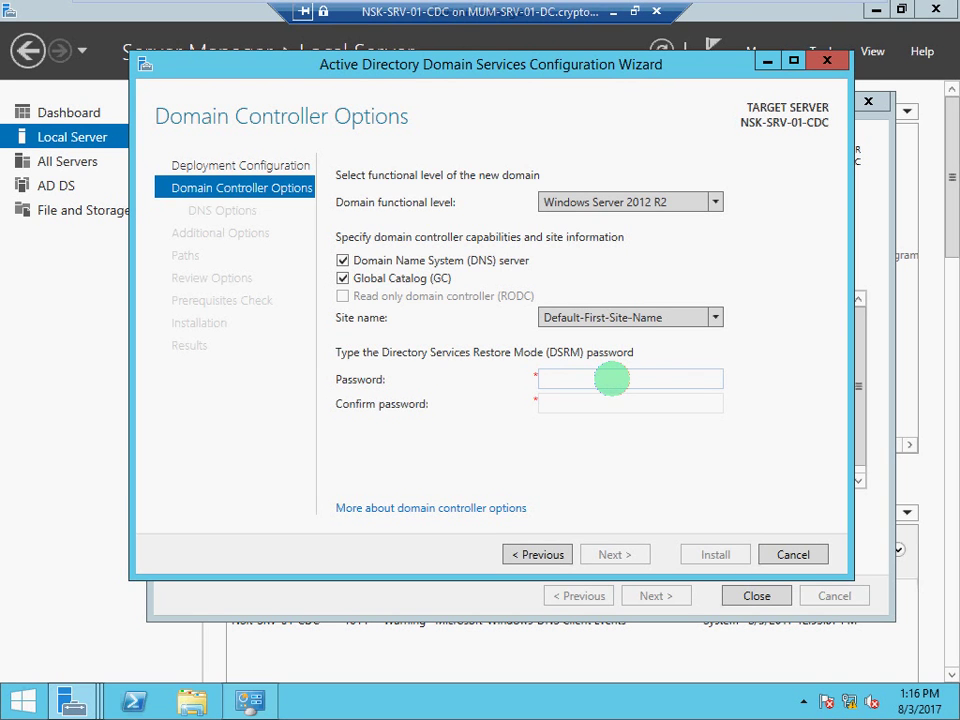
text(0rd)
key(Tab)
text(P@ss)
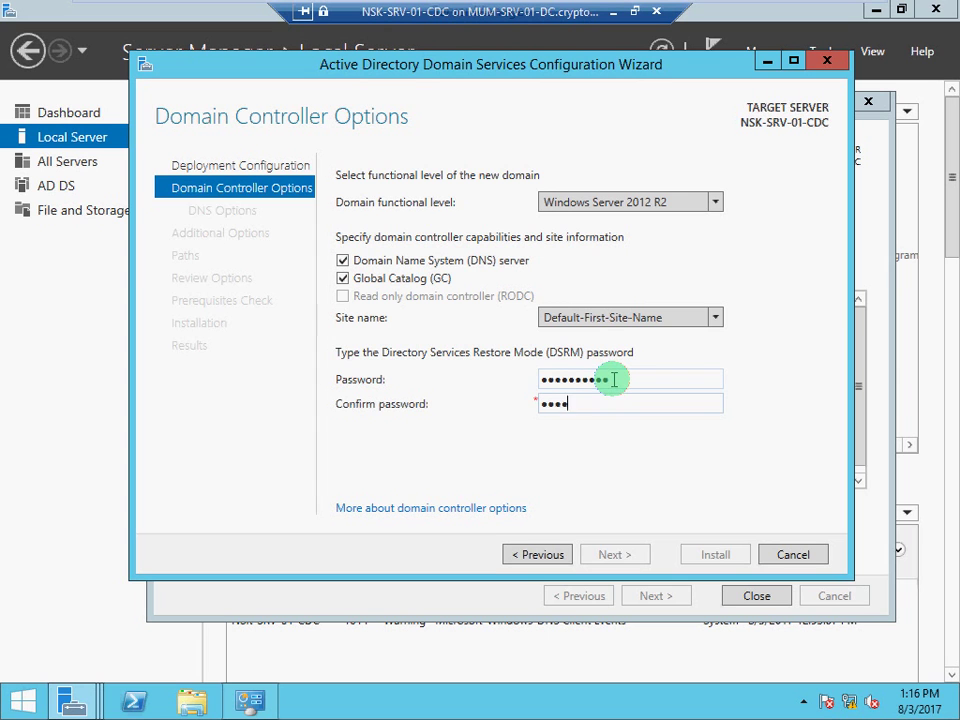
text(12)
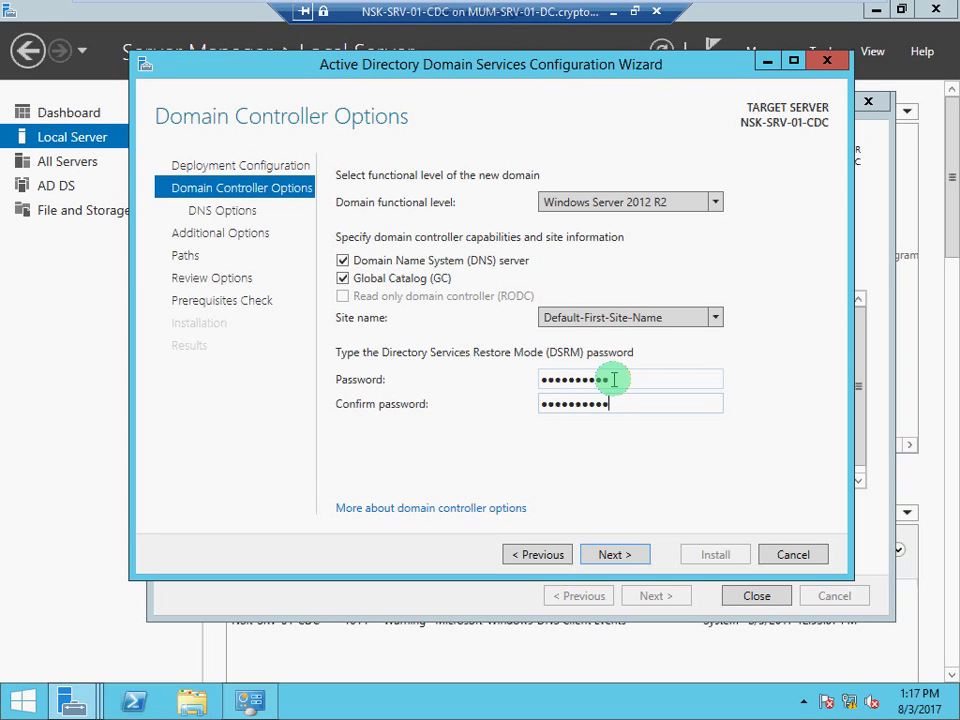
click(615, 555)
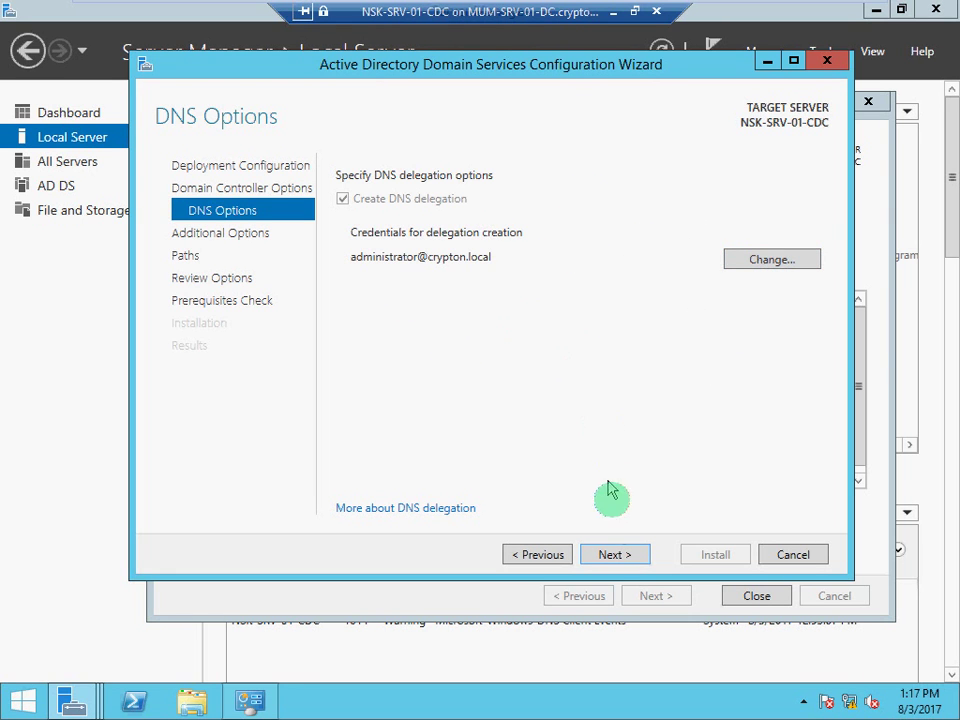
Accept the DNS delegation settings, keep NetBIOS name ORAYAN, and advance to Paths
click(614, 555)
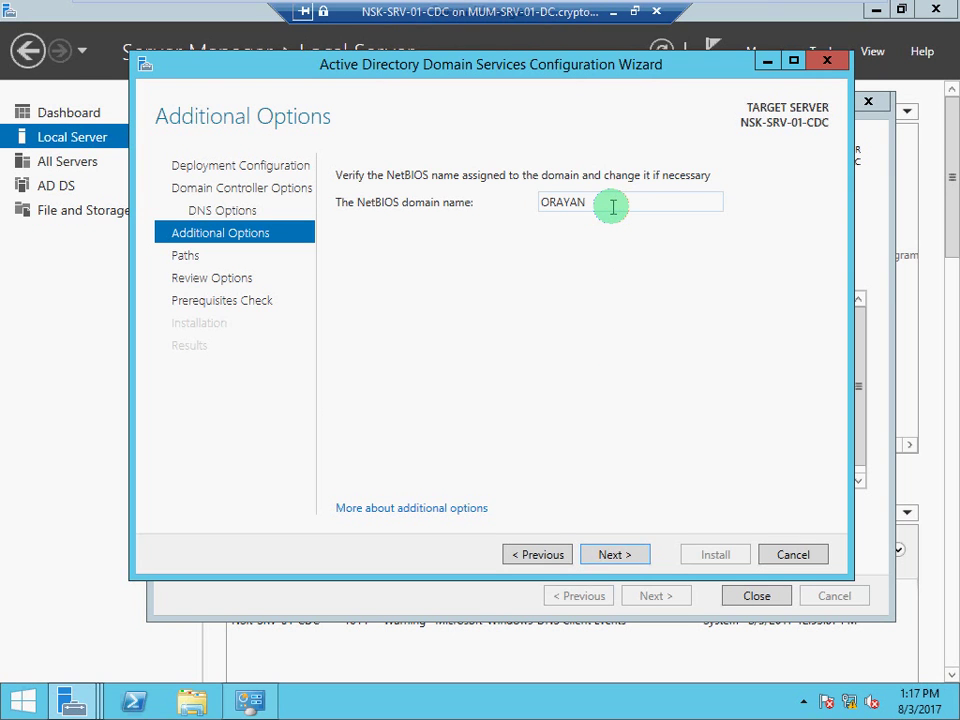
double_click(613, 207)
click(613, 207)
text(1)
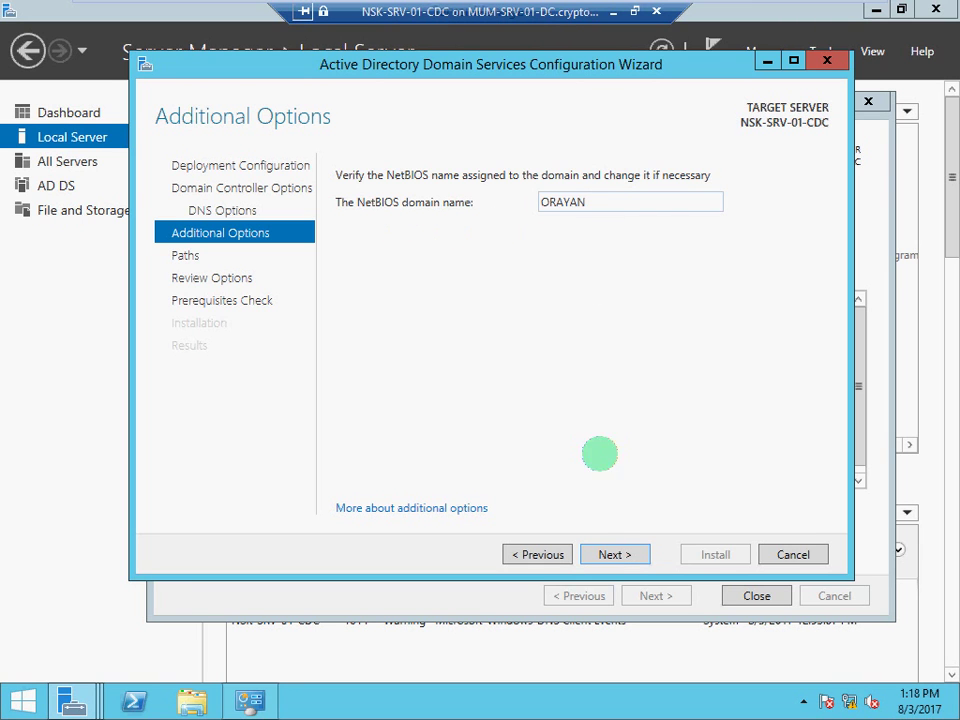
click(613, 558)
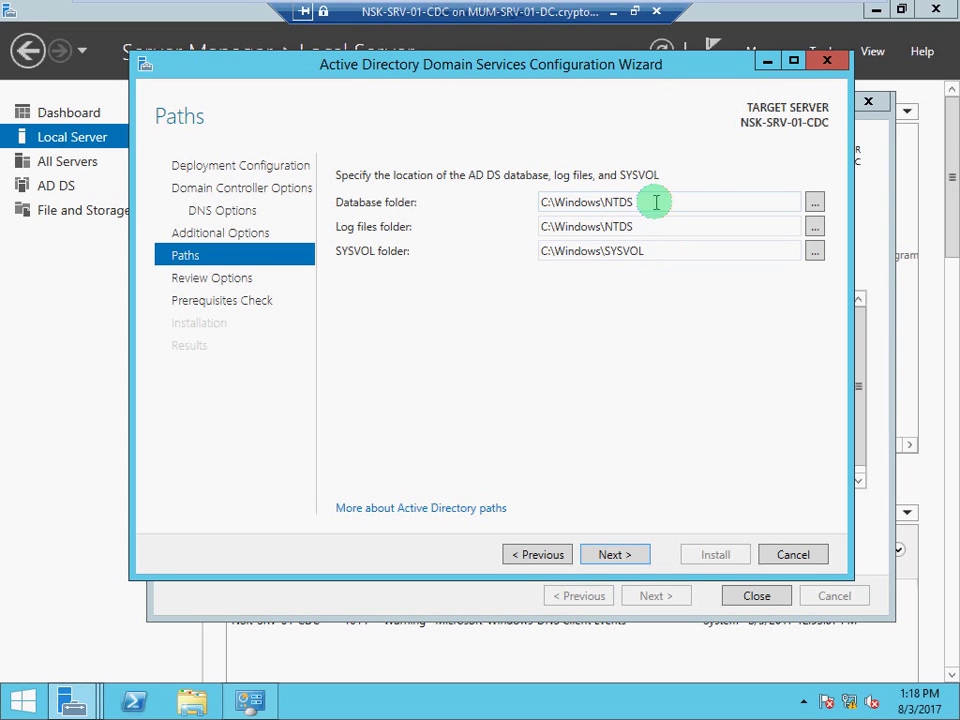
Leave the C:\Windows\NTDS and SYSVOL paths at their defaults, then view the review script
double_click(650, 254)
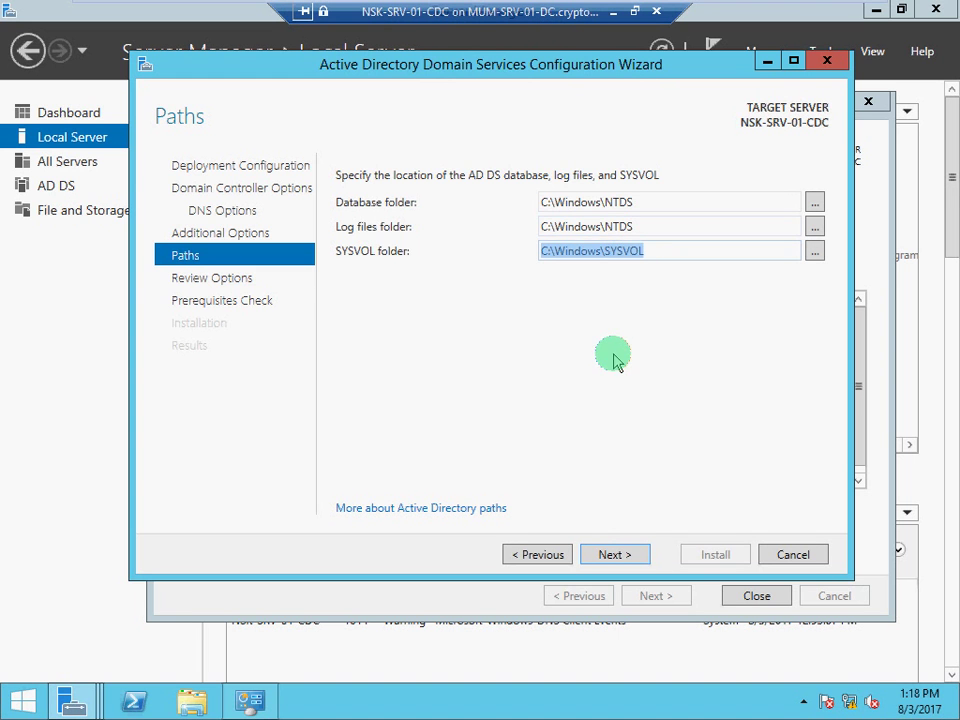
click(626, 556)
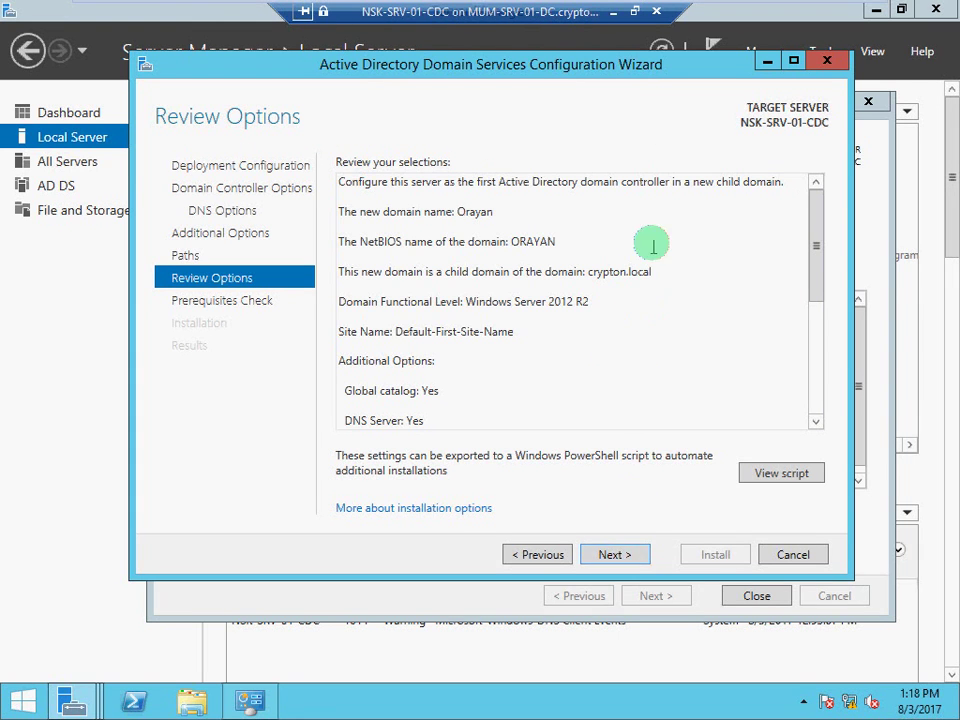
drag(816, 252, 812, 326)
click(787, 474)
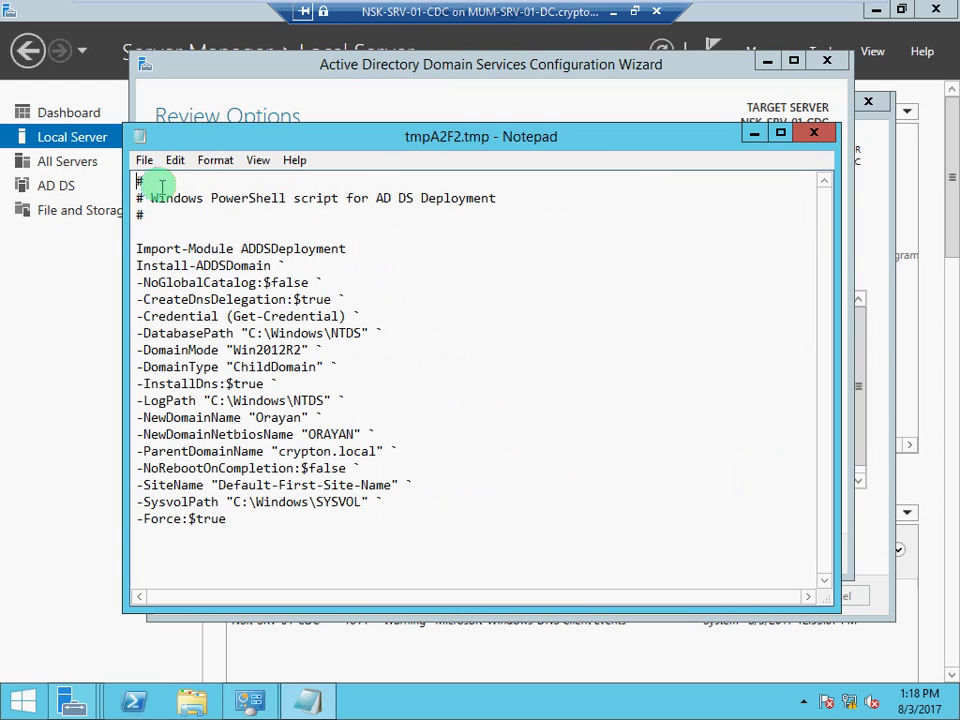
Save the Install-ADDSDomain script to the Desktop under the name CDC and close Notepad
click(145, 162)
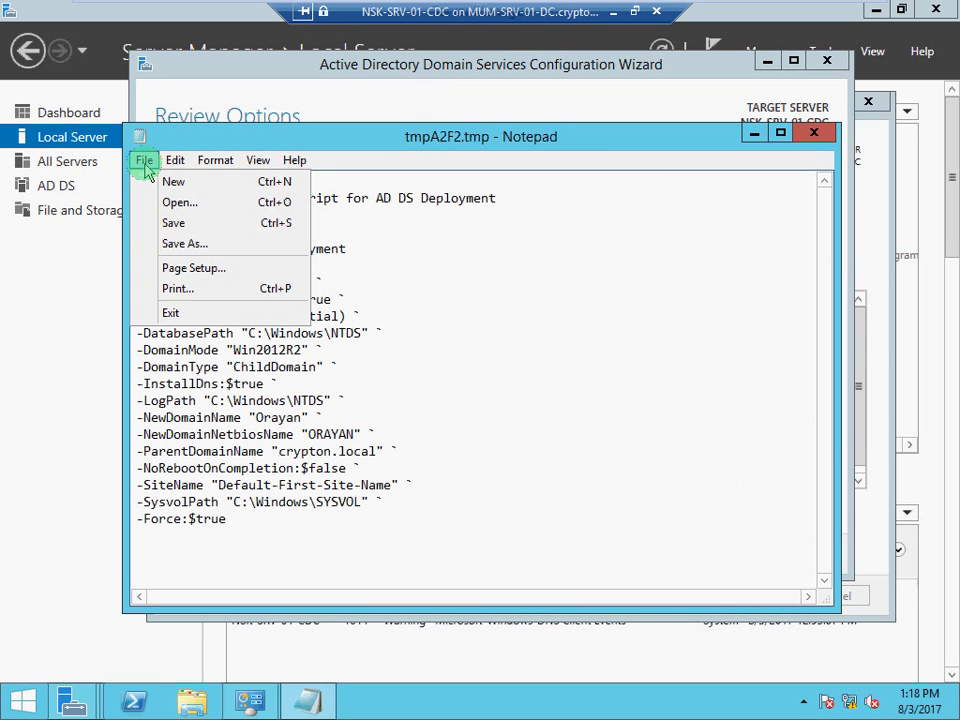
click(171, 243)
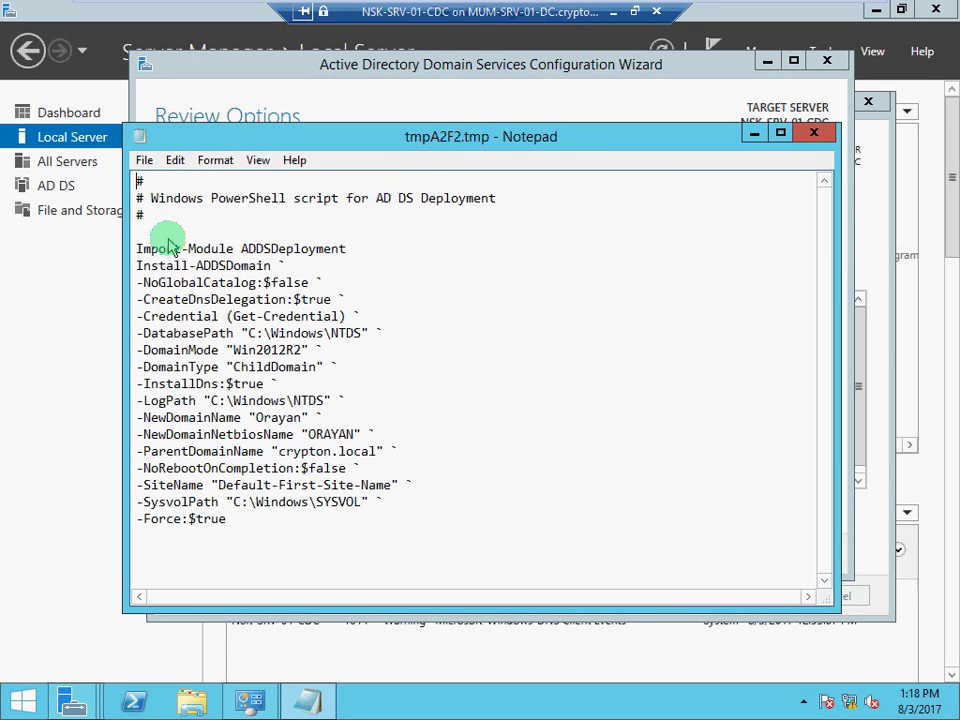
click(199, 301)
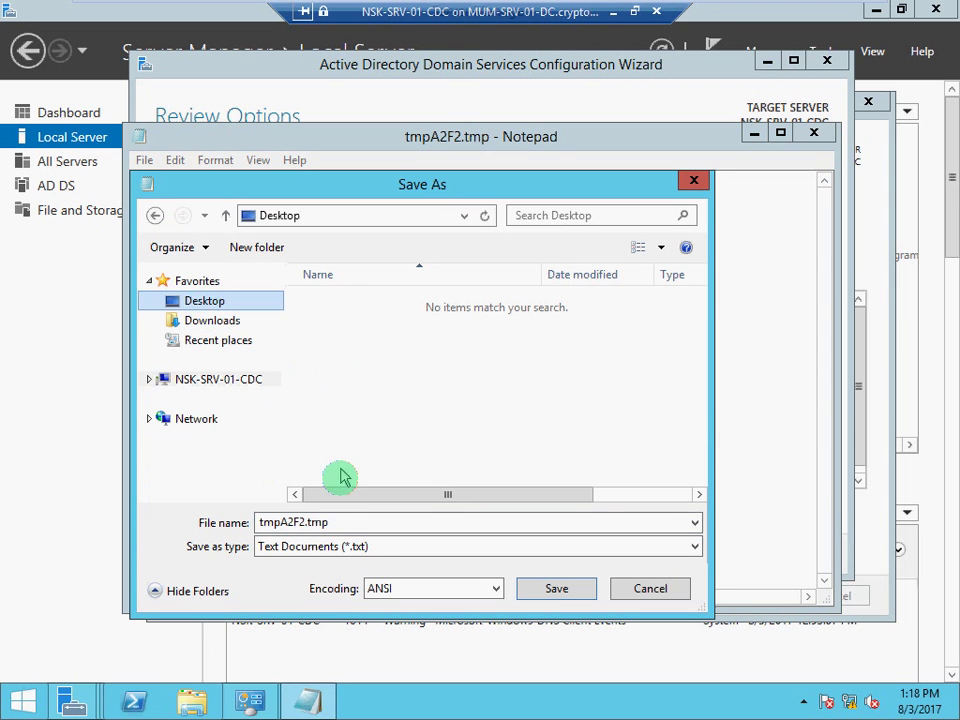
drag(332, 521, 270, 537)
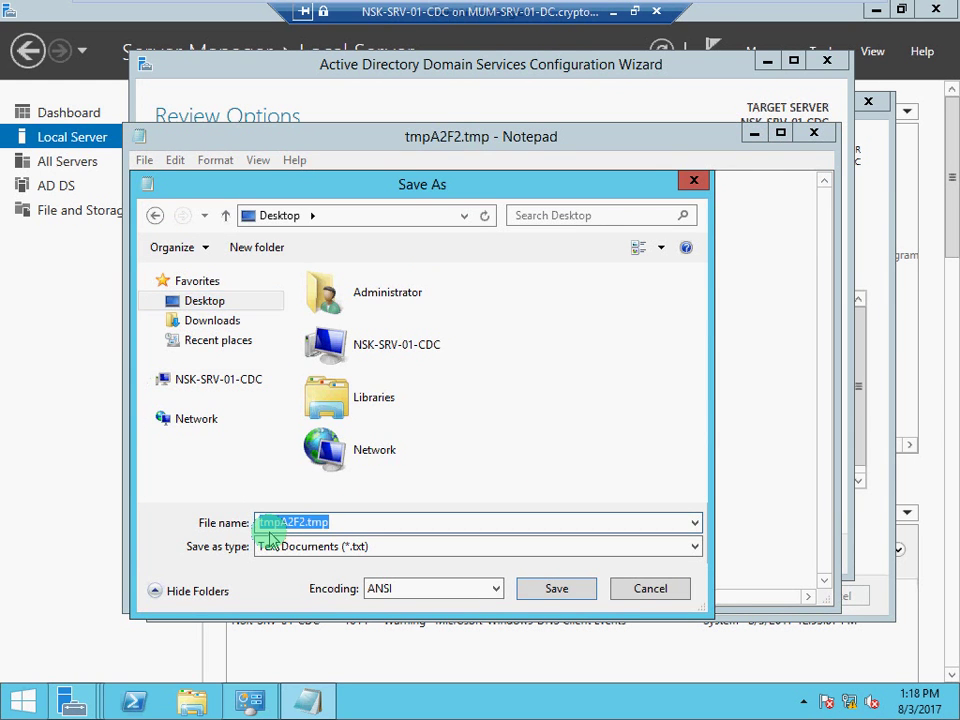
text(CDC)
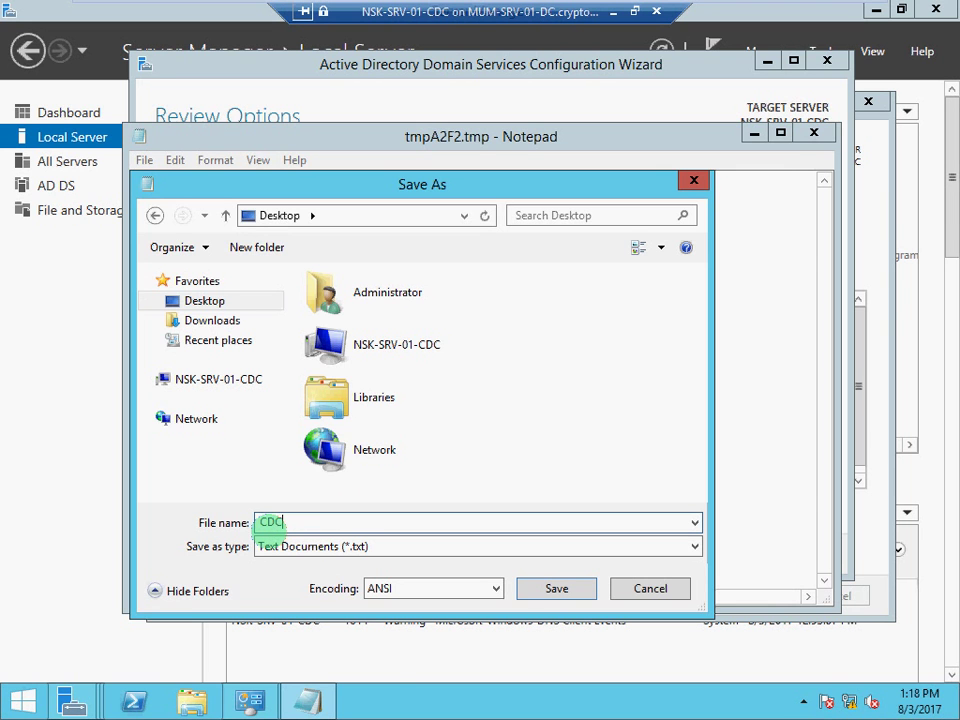
click(555, 587)
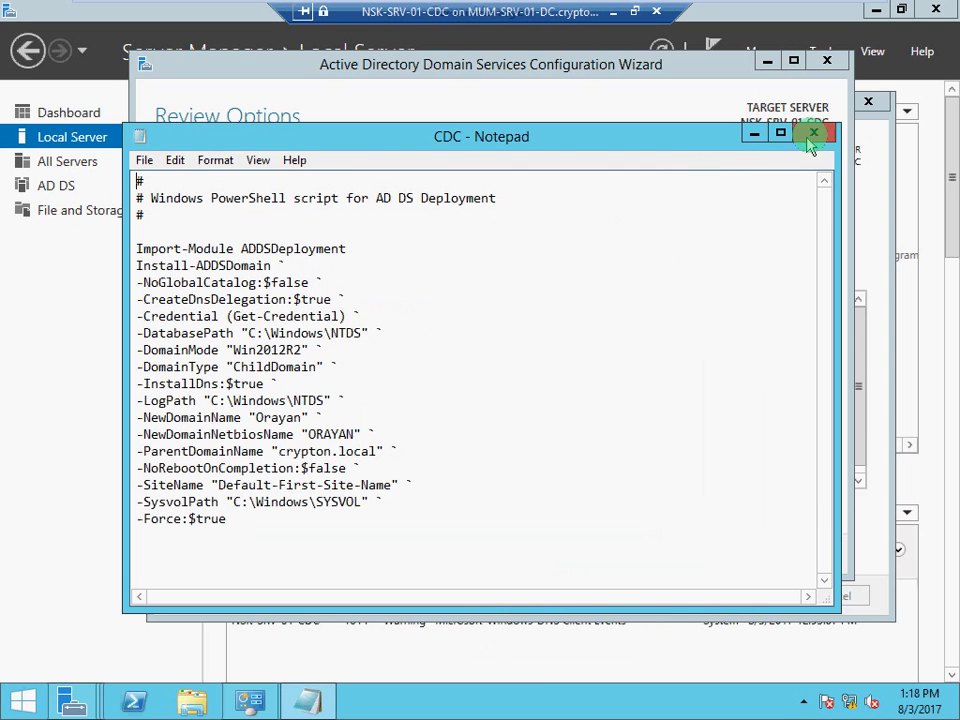
click(816, 134)
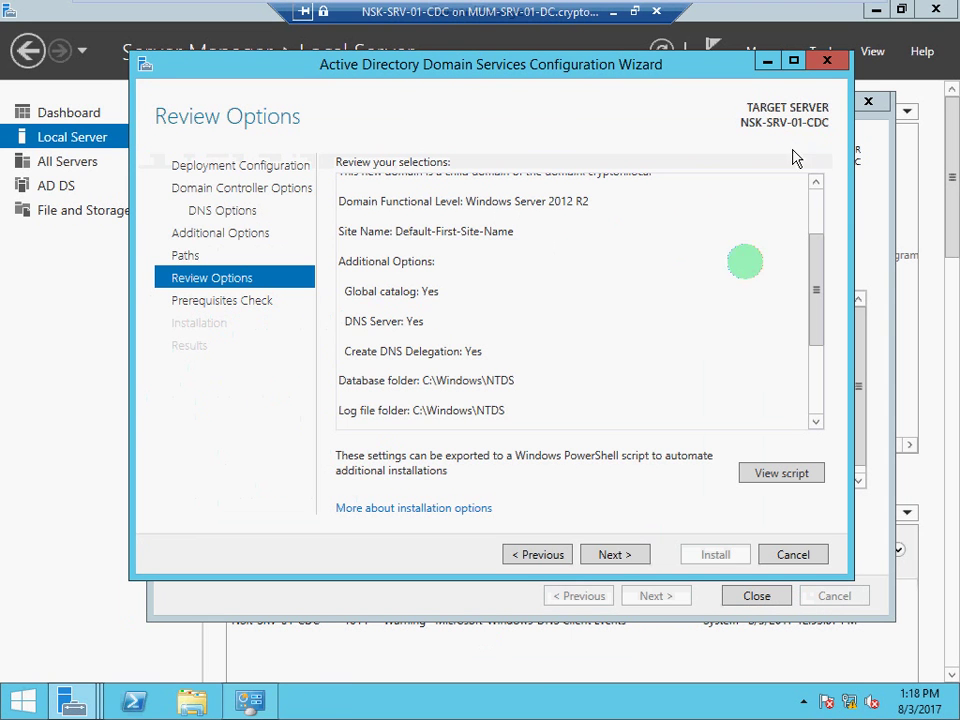
Pass the prerequisites check and start installing AD DS on NSK-SRV-01-CDC
click(615, 555)
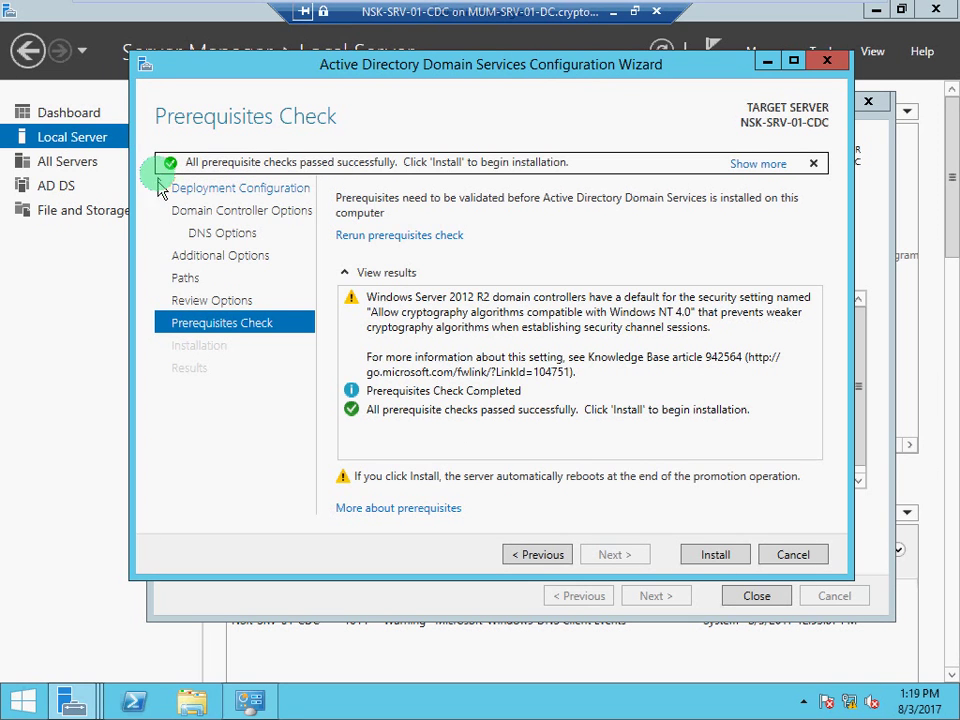
click(696, 555)
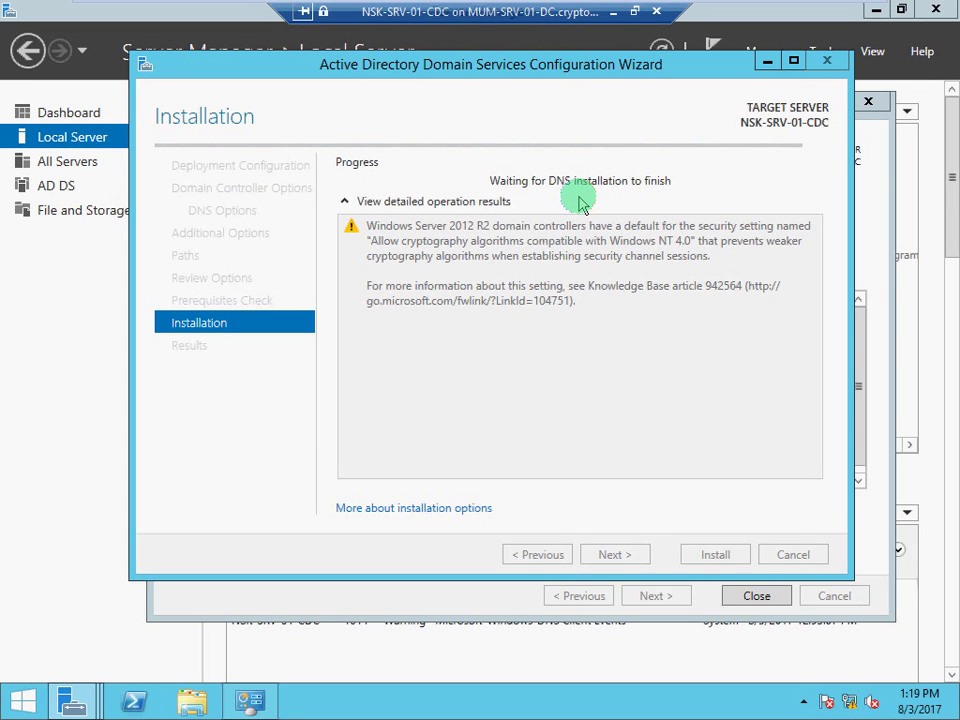
Wait for the AD DS installation to finish and NSK-SRV-01-CDC to reboot to sign-in
mouse_move(760, 15)
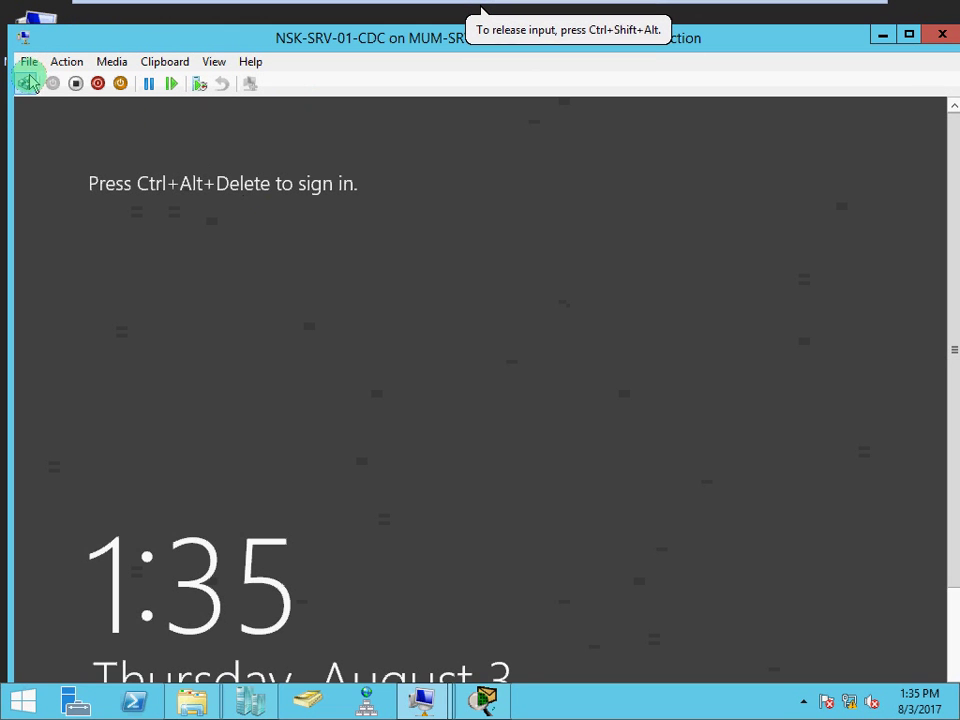
Send Ctrl+Alt+Delete, switch the VM window to full screen, and sign in with the administrator password
click(27, 83)
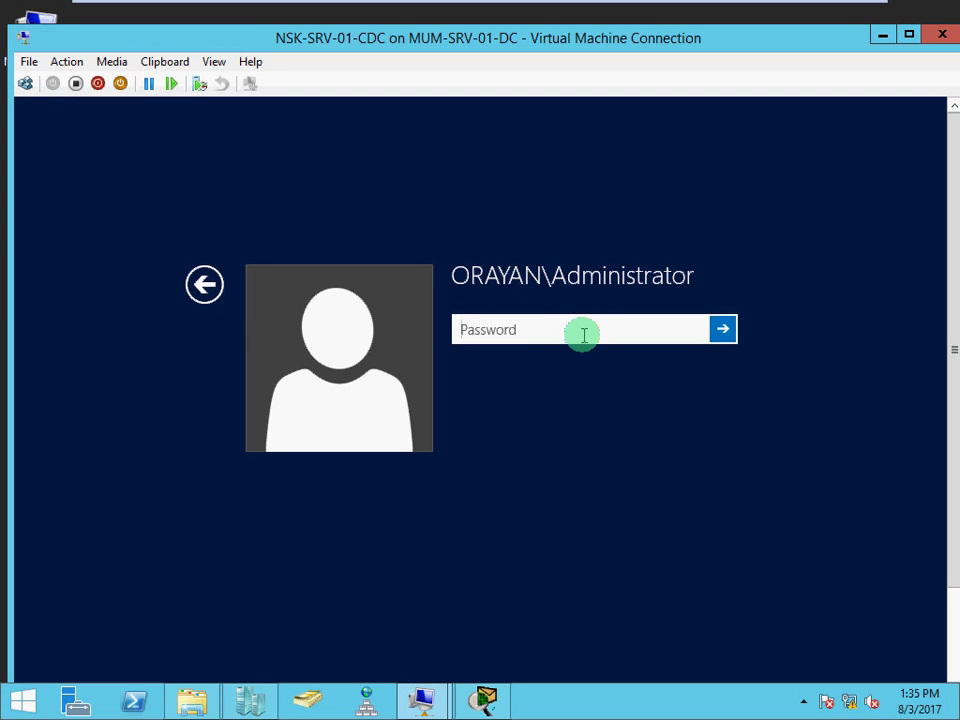
click(214, 62)
click(237, 88)
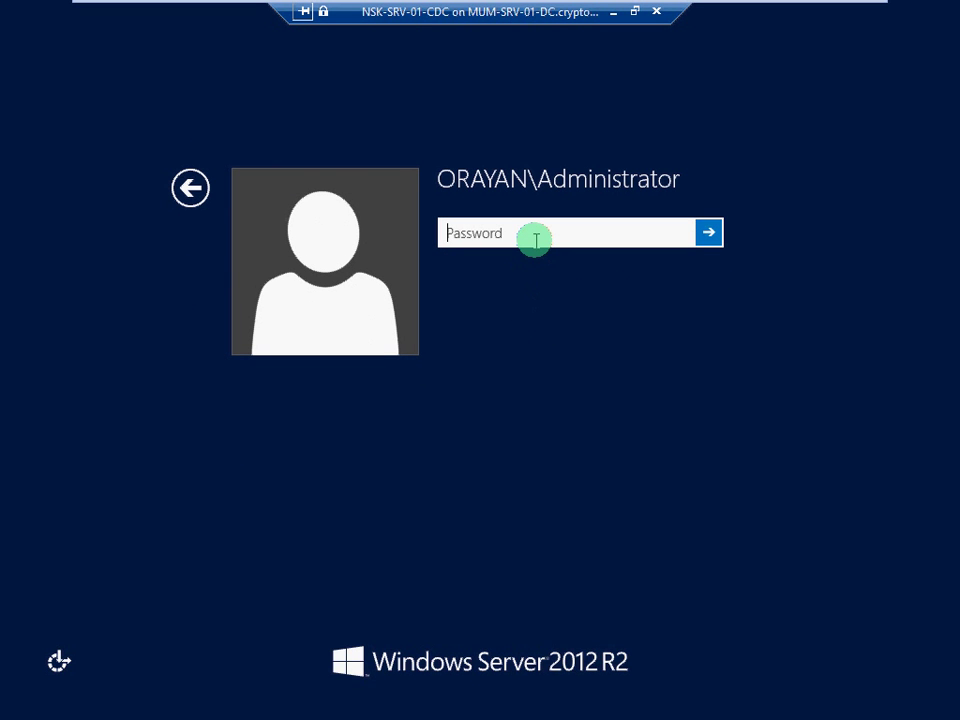
text(•)
key(Return)
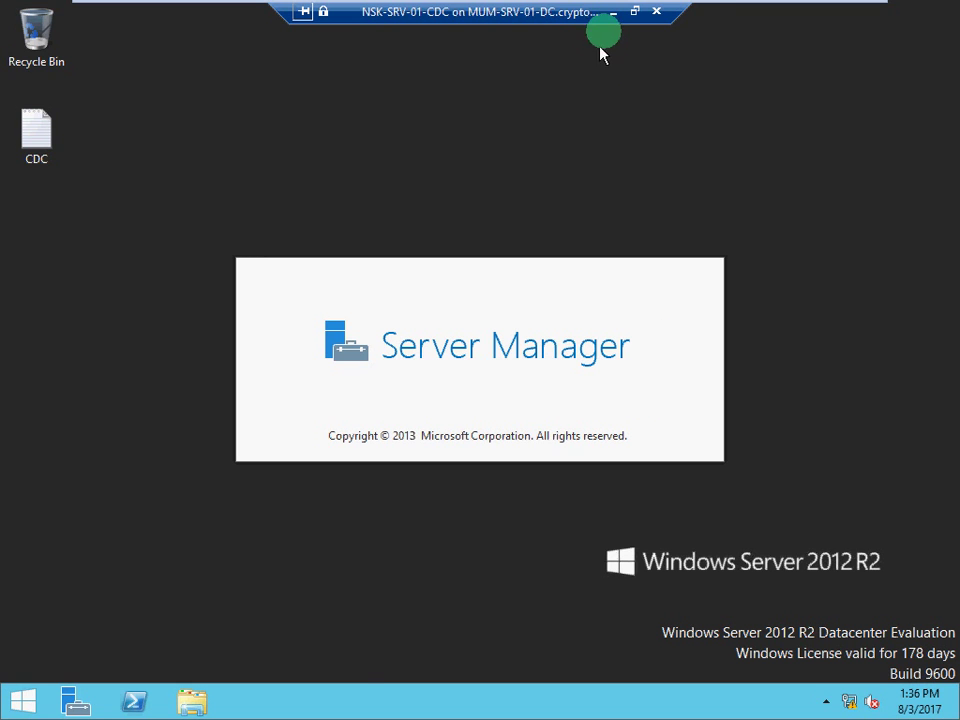
Minimize the NSK-PC-01 session, after briefly restoring its Nic-01 Status window, to reveal the host desktop
click(613, 12)
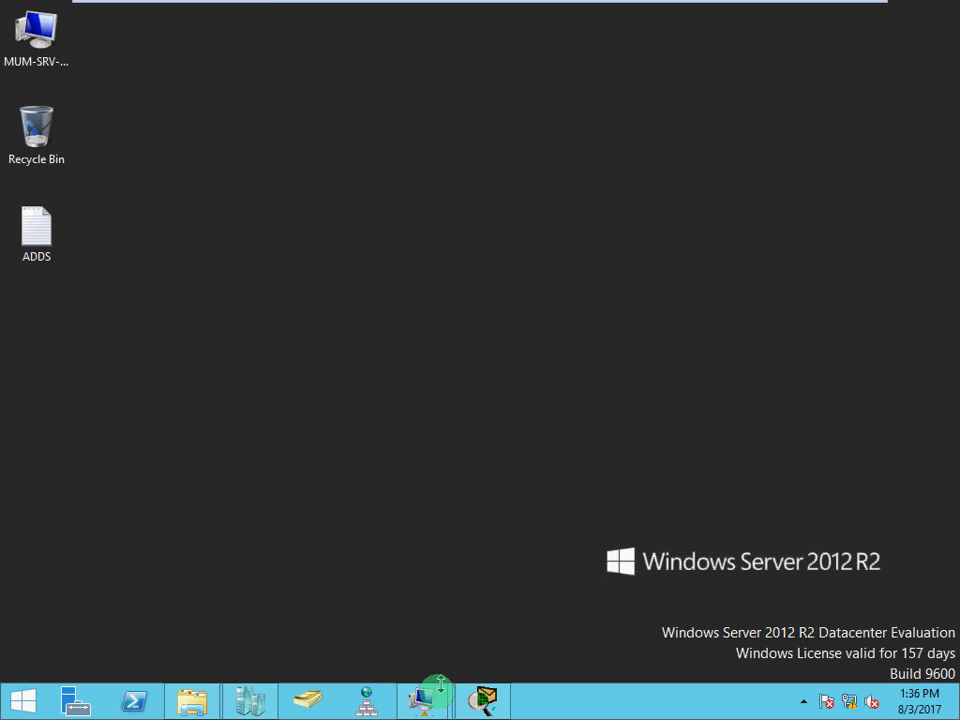
mouse_move(424, 698)
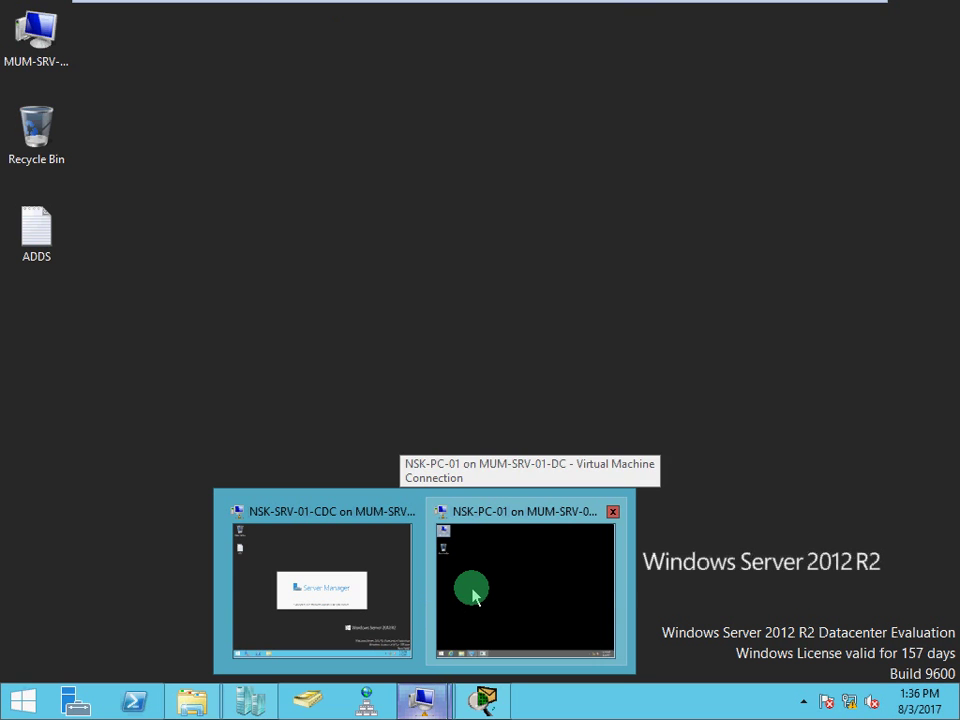
click(474, 596)
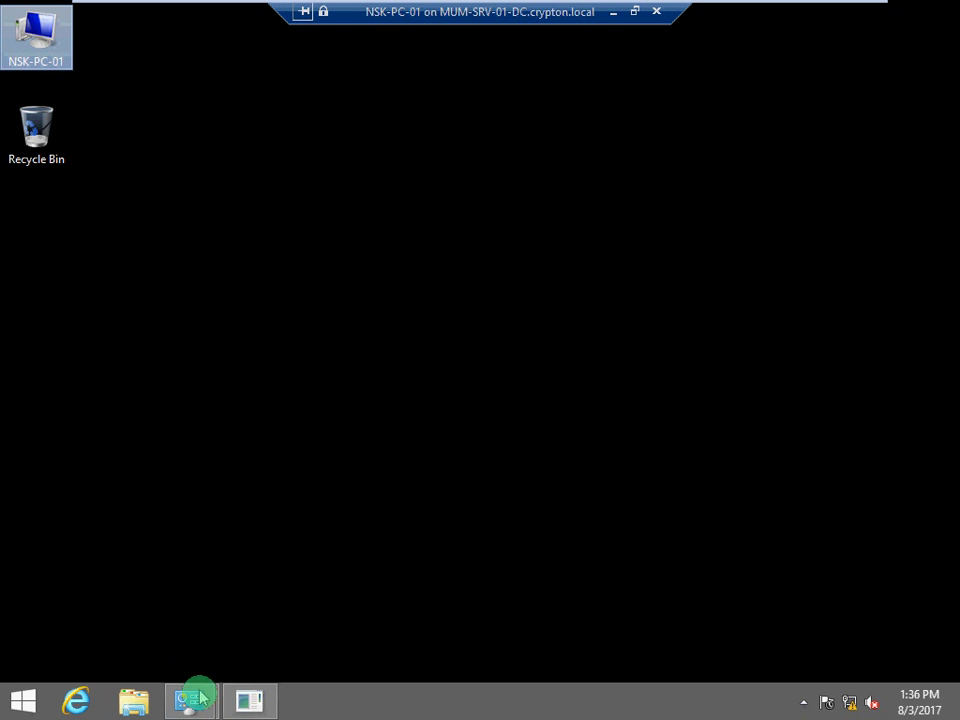
mouse_move(200, 705)
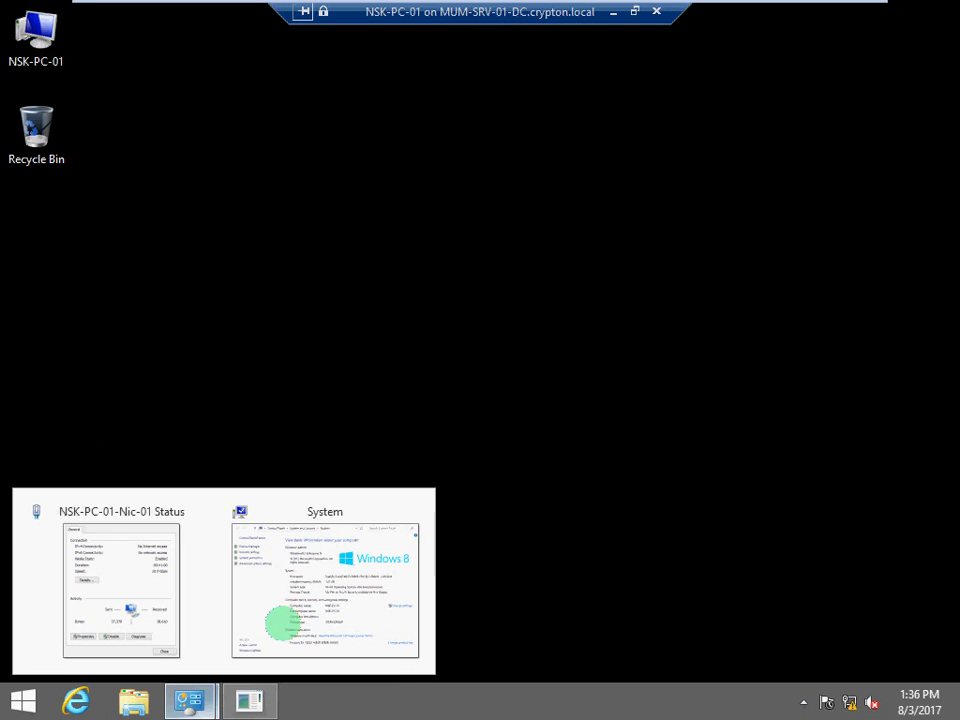
click(155, 605)
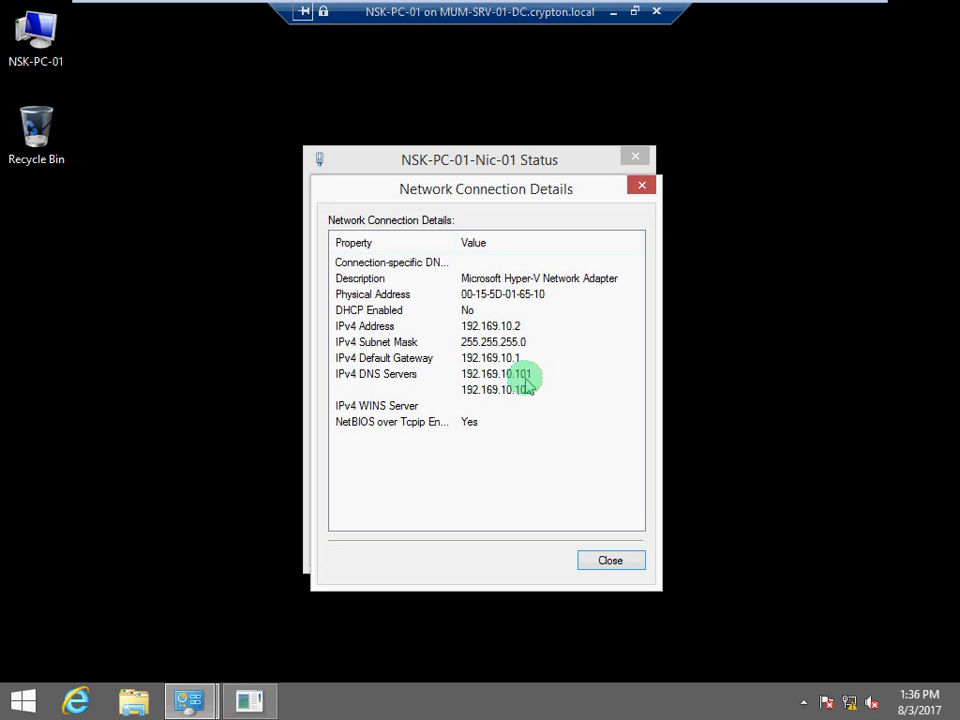
click(612, 13)
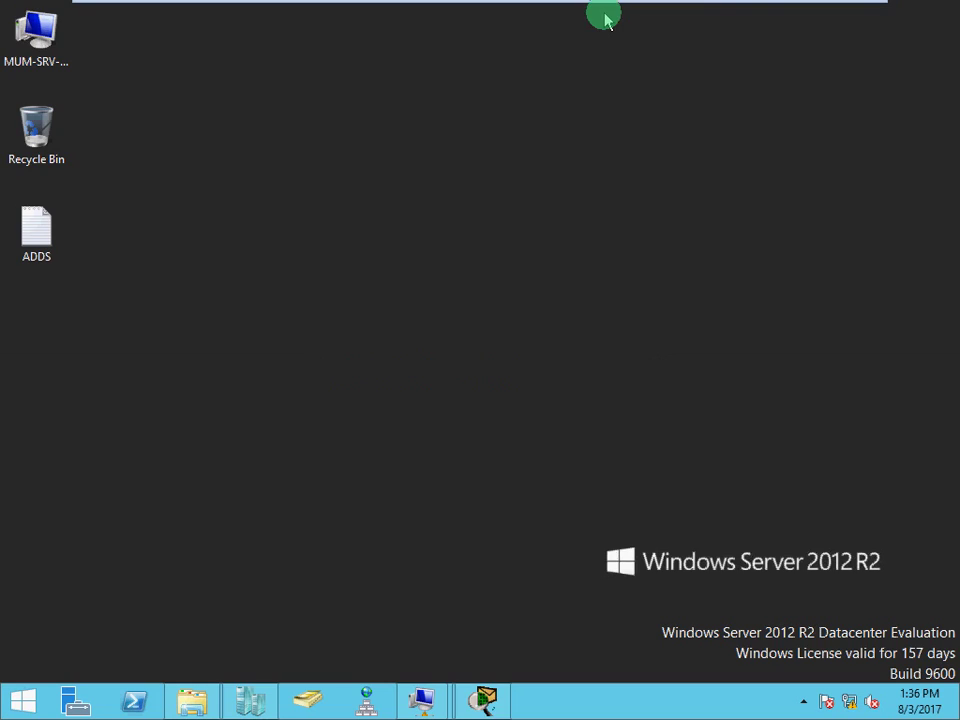
click(484, 700)
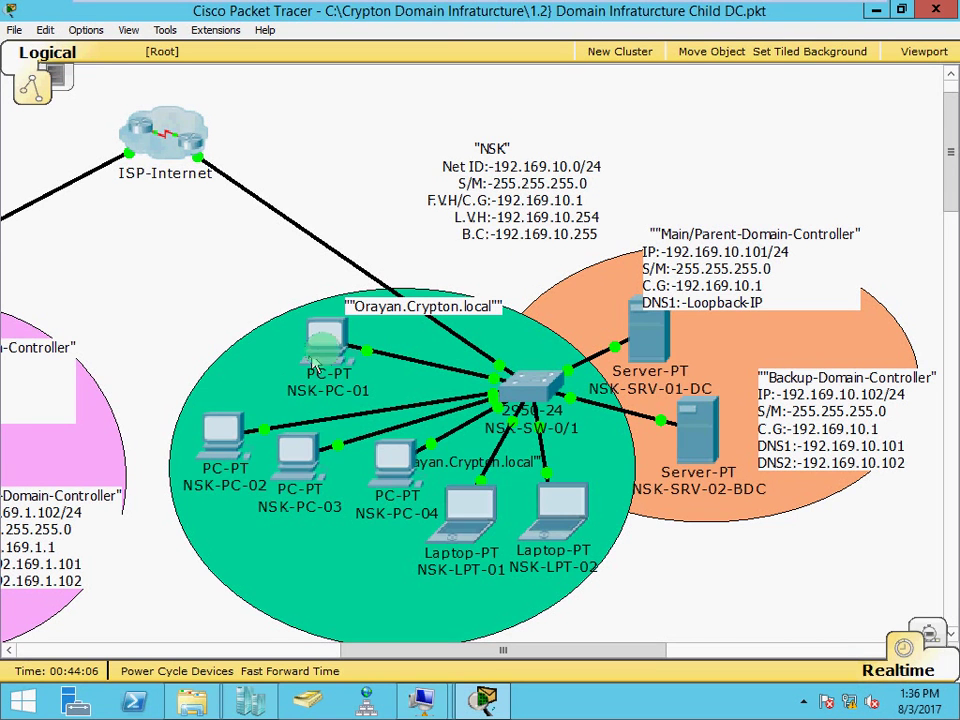
mouse_move(325, 364)
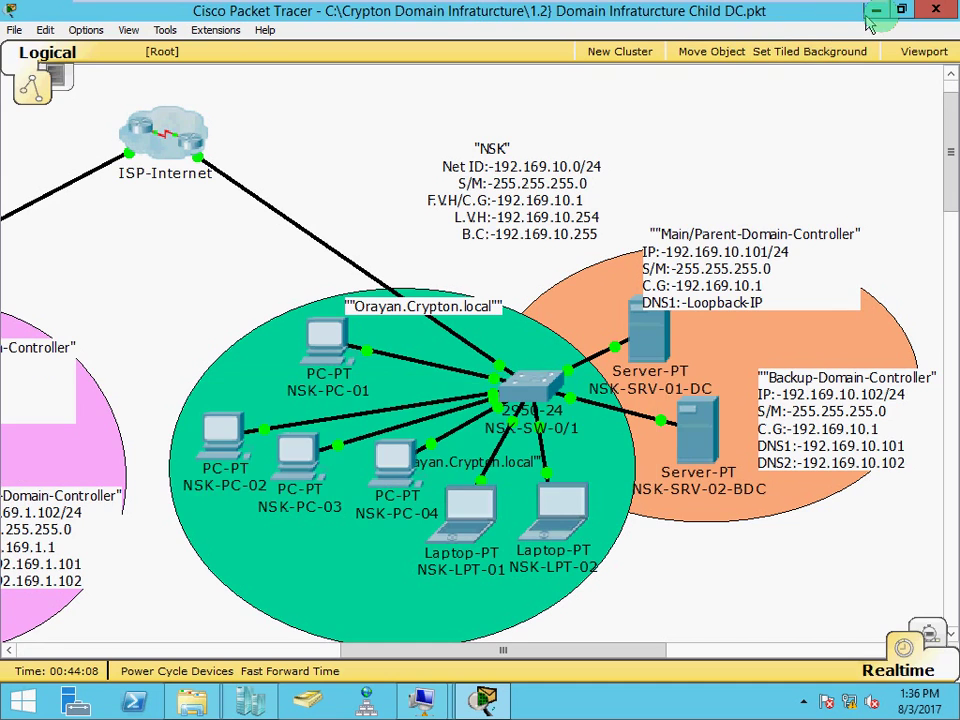
click(878, 12)
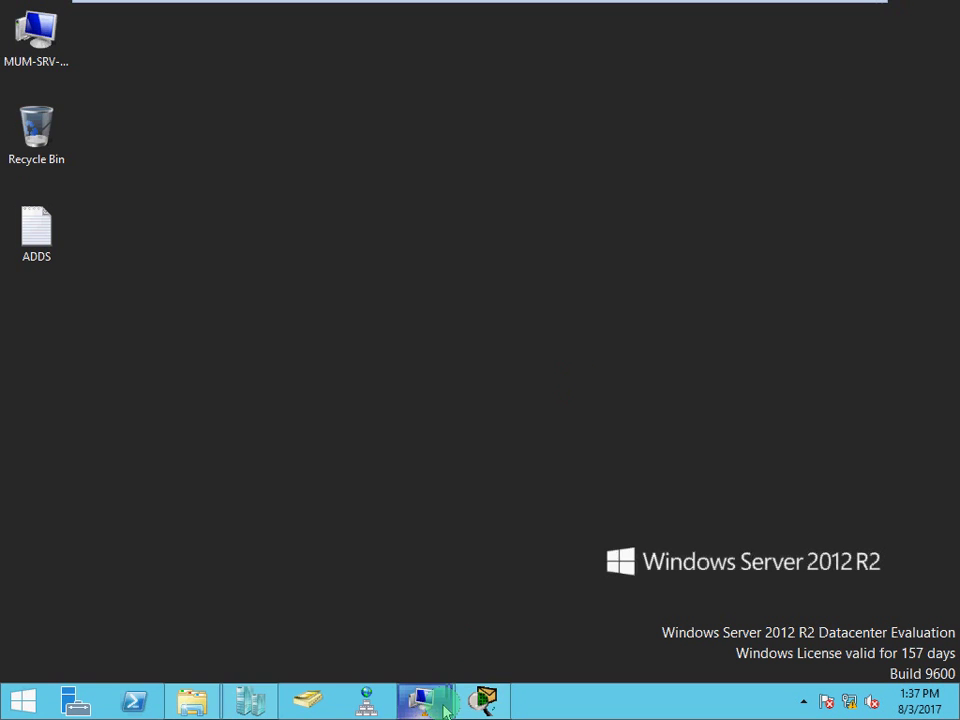
From NSK-PC-01, run ping 192.169.10.101 -t, get 12 of 12 replies, then close the console
mouse_move(421, 700)
click(489, 635)
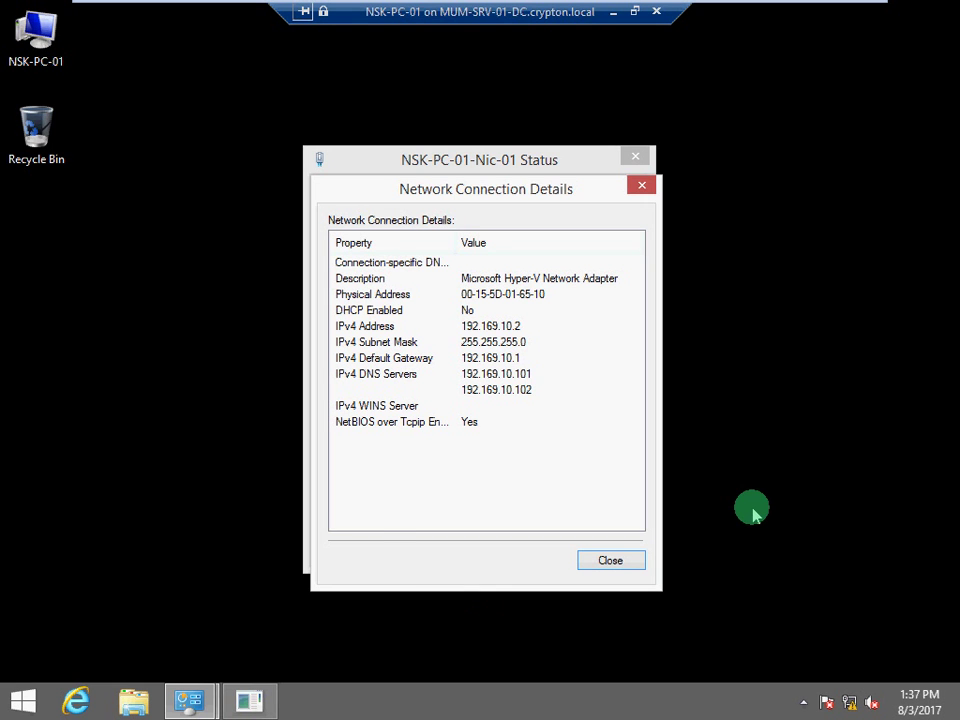
key(super+r)
key(Return)
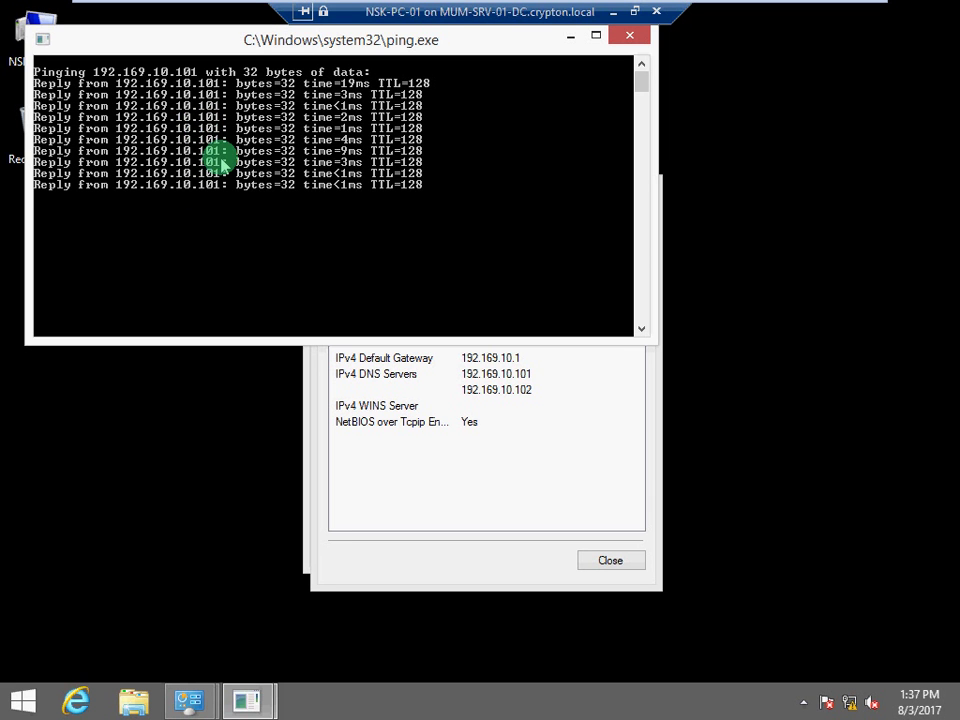
click(622, 40)
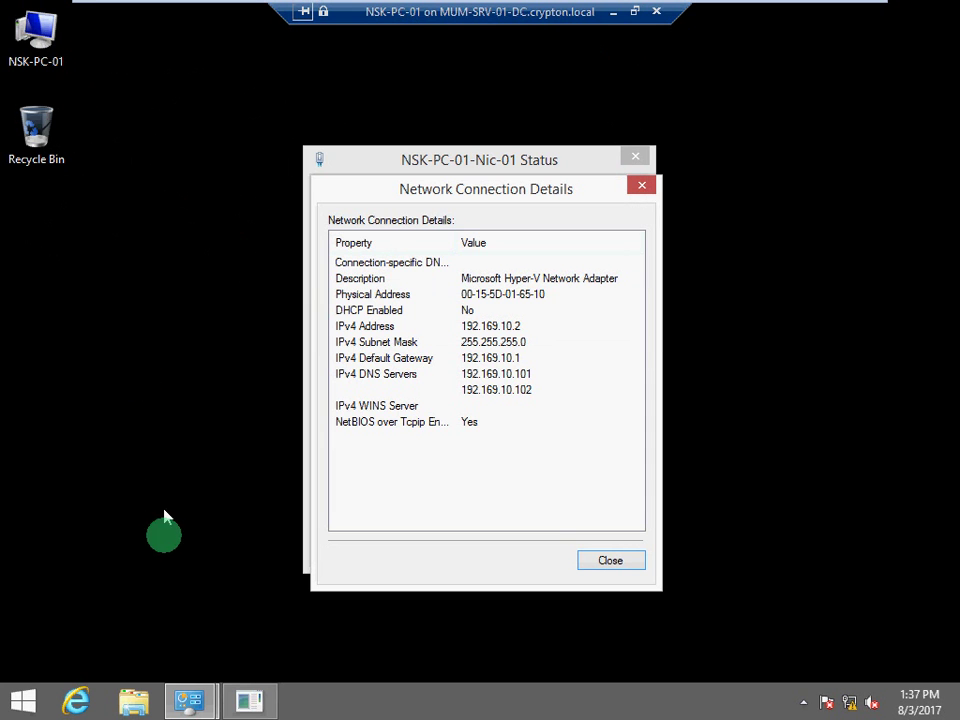
mouse_move(190, 700)
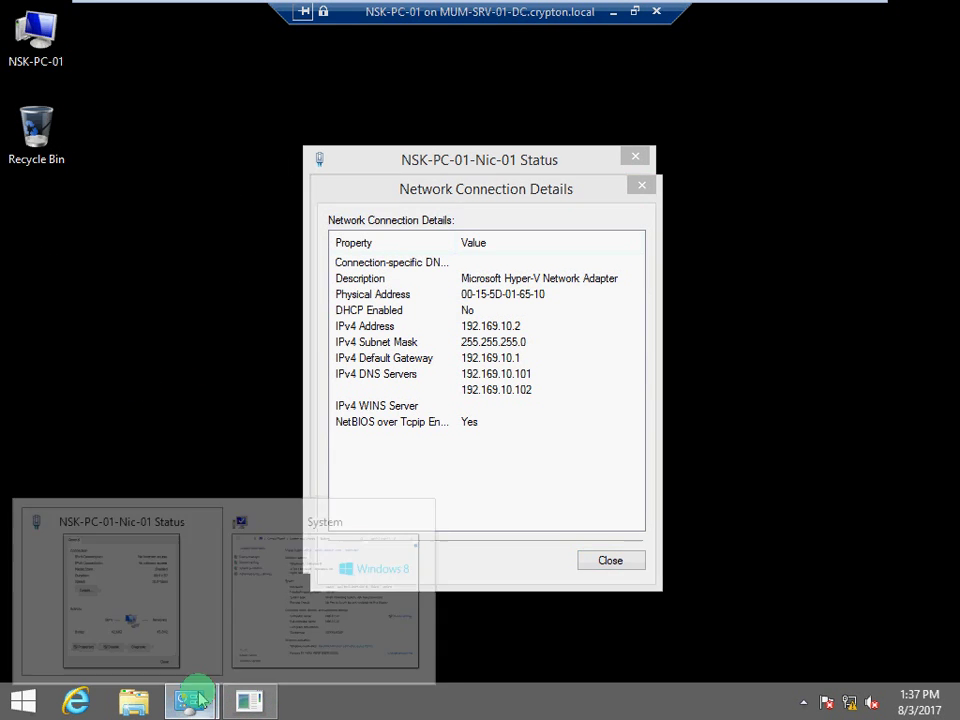
In System Properties, change NSK-PC-01's membership from WORKGROUP to domain orayan.crypton.local
click(323, 590)
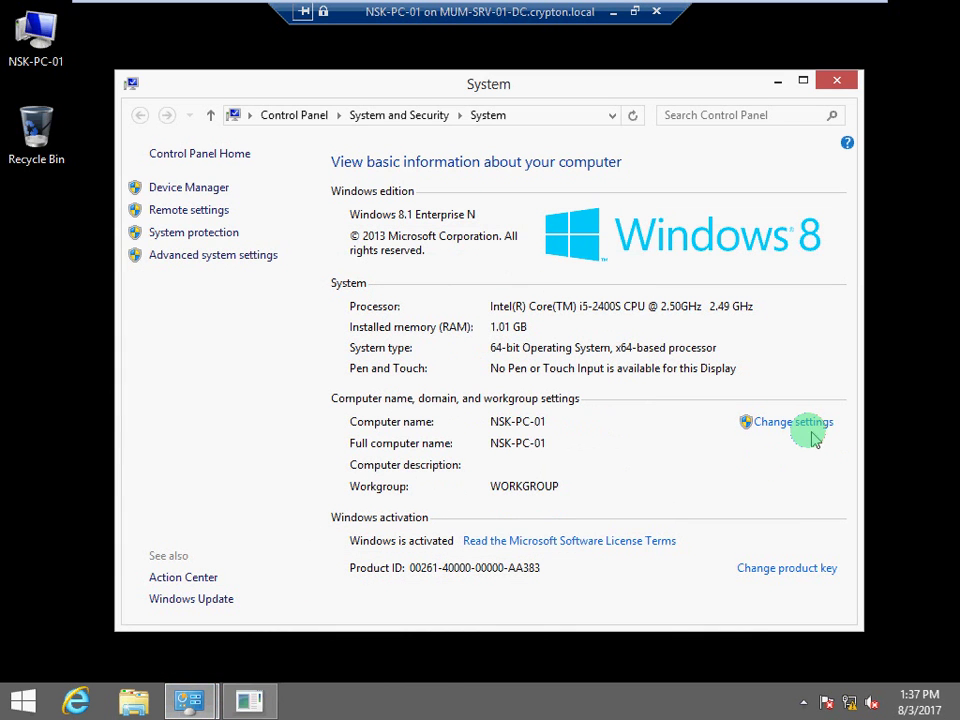
click(800, 423)
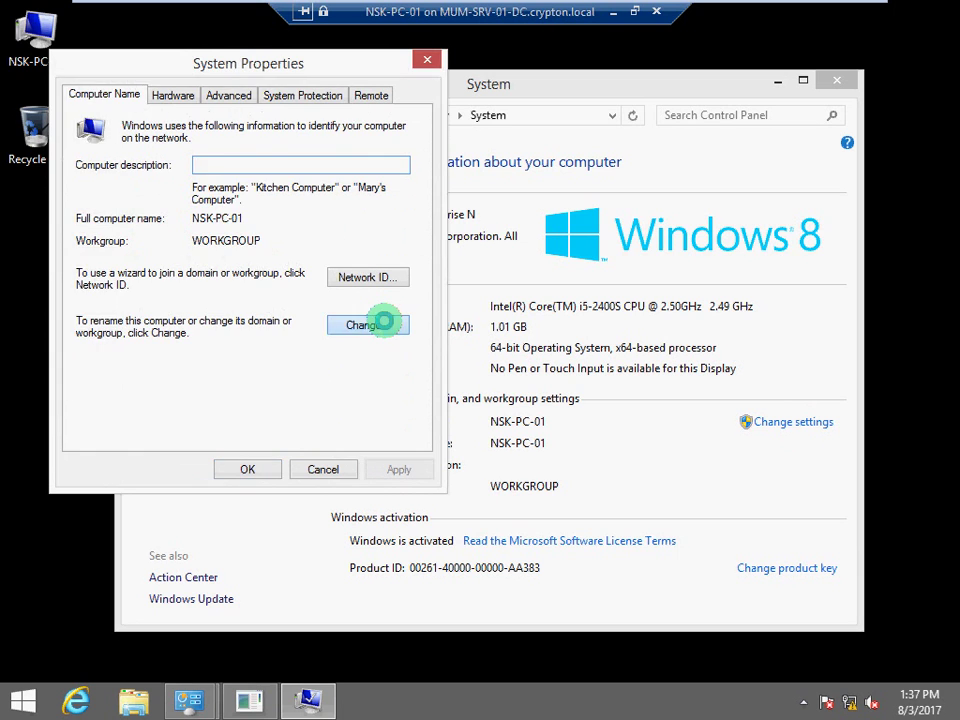
click(379, 325)
click(95, 316)
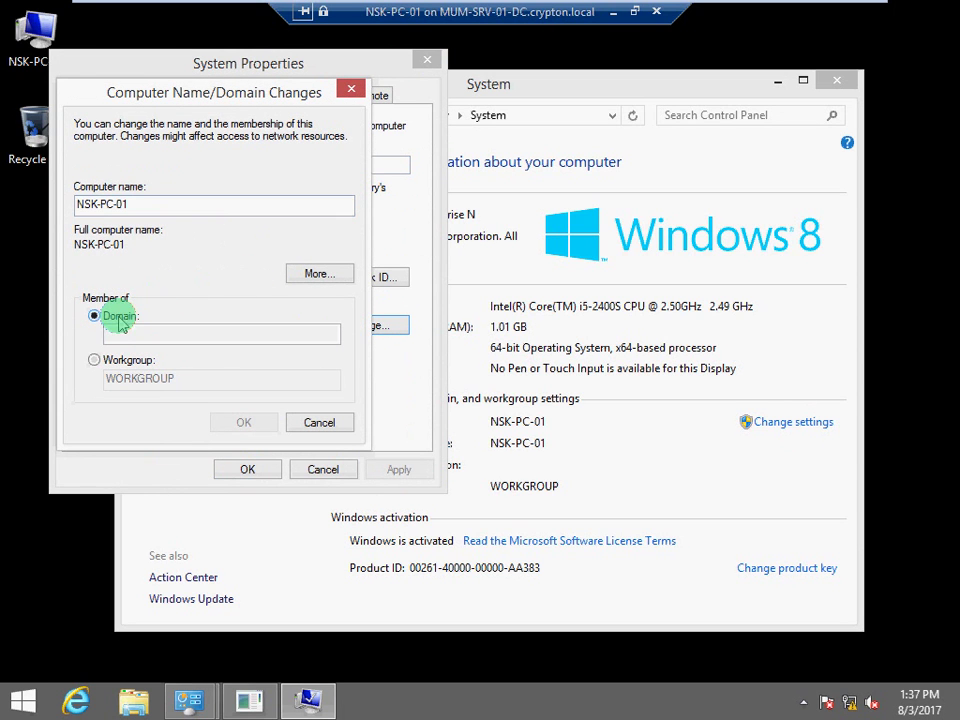
click(130, 332)
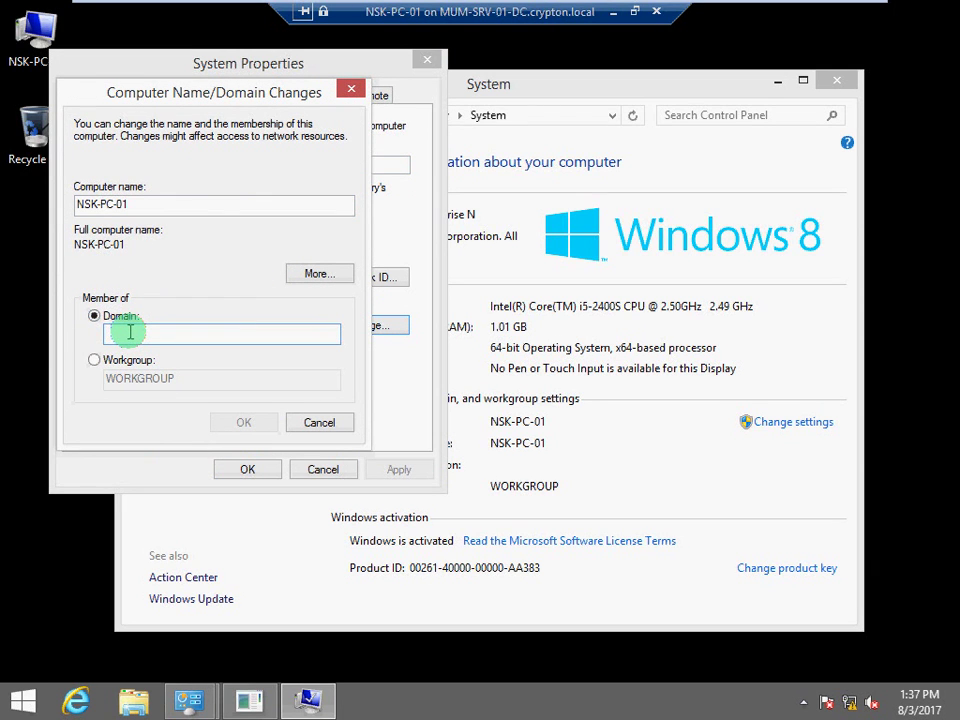
text(crypto)
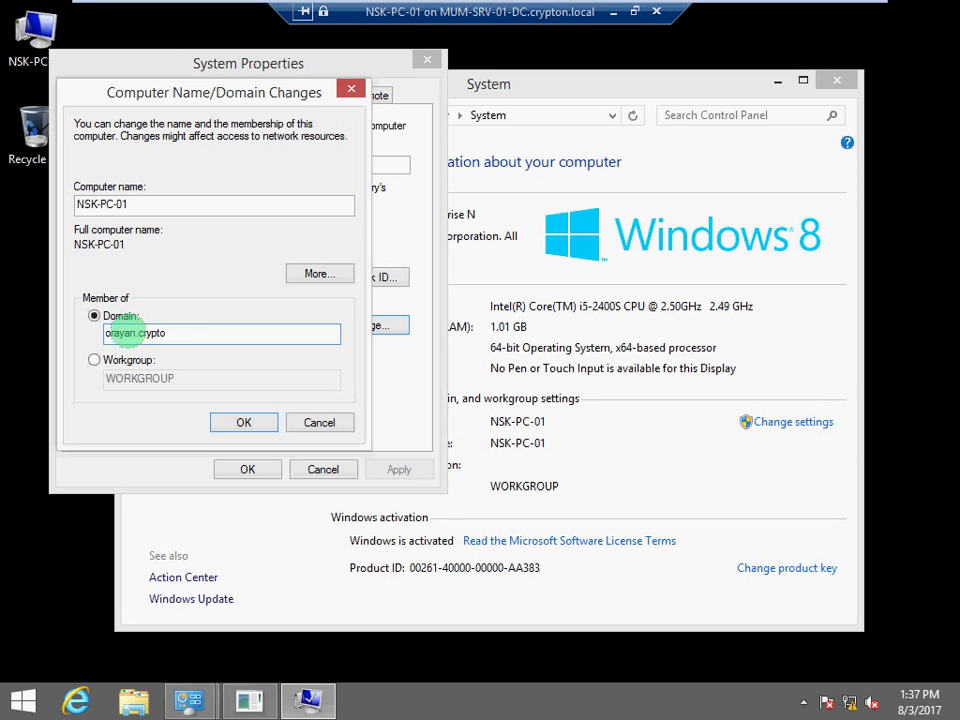
text(n.clocal)
Submit the domain join and authenticate with the domain administrator account's user name and password
click(128, 332)
key(Return)
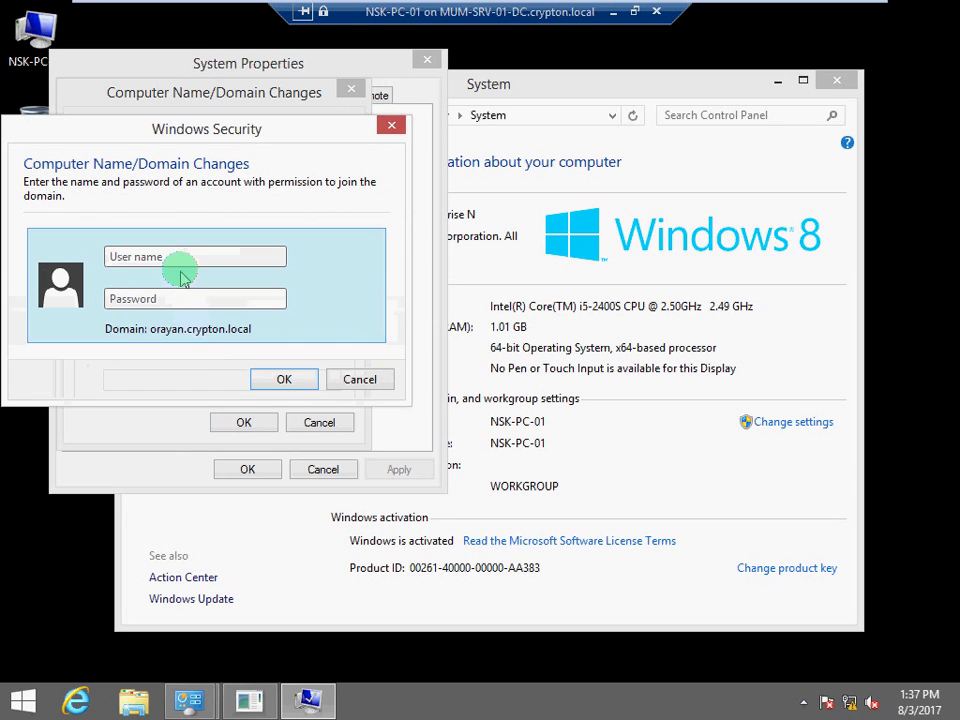
click(182, 255)
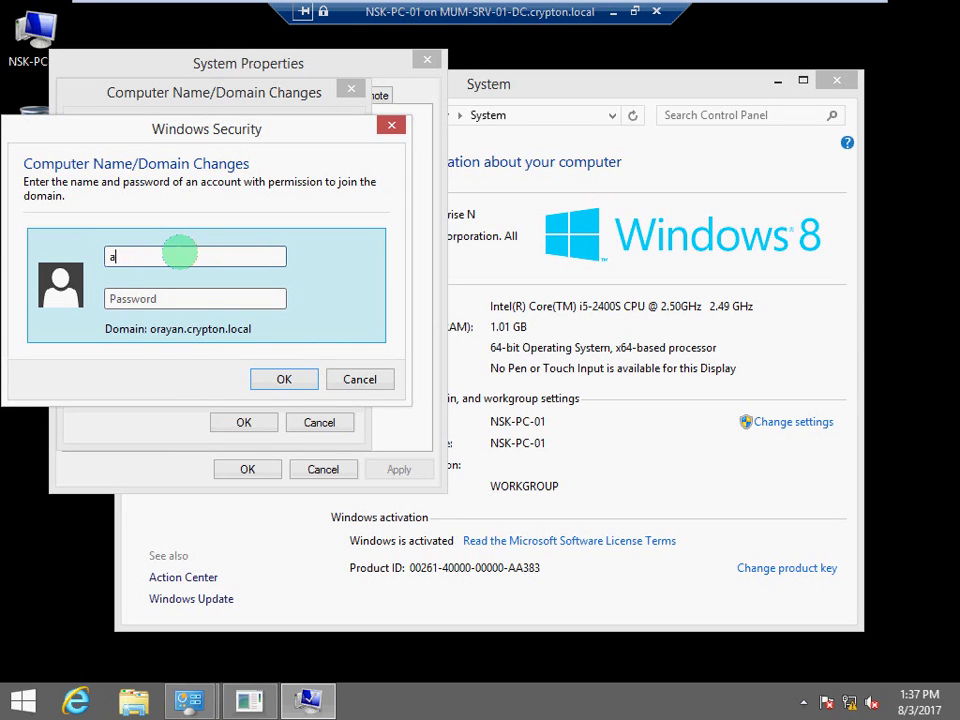
text(administrator@)
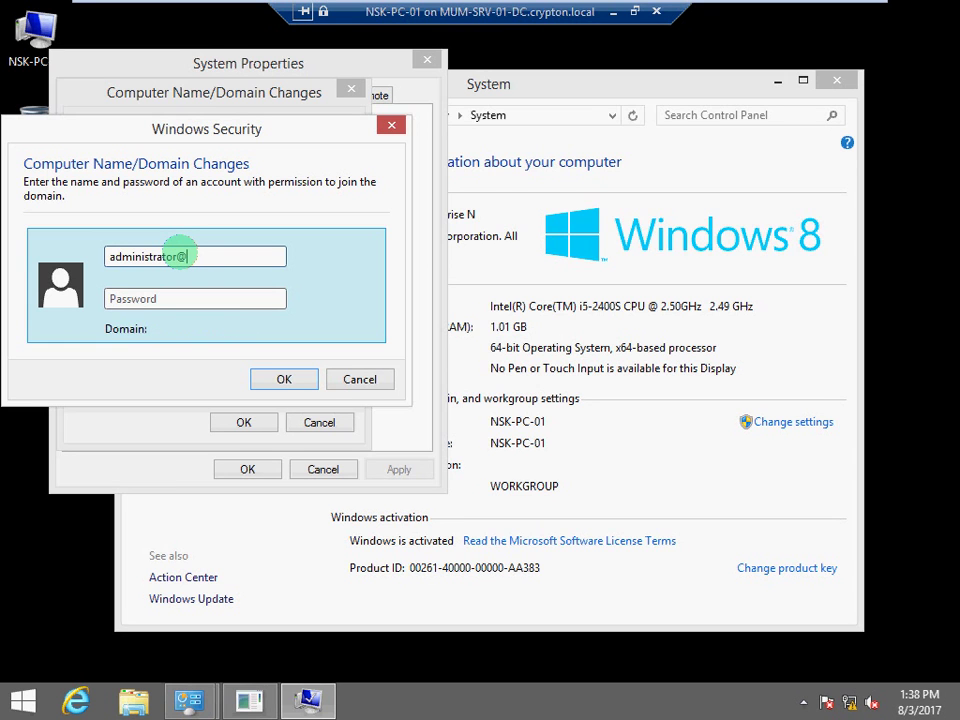
text(ora)
text(yab)
text(n.cr)
text(ypton)
text(.local)
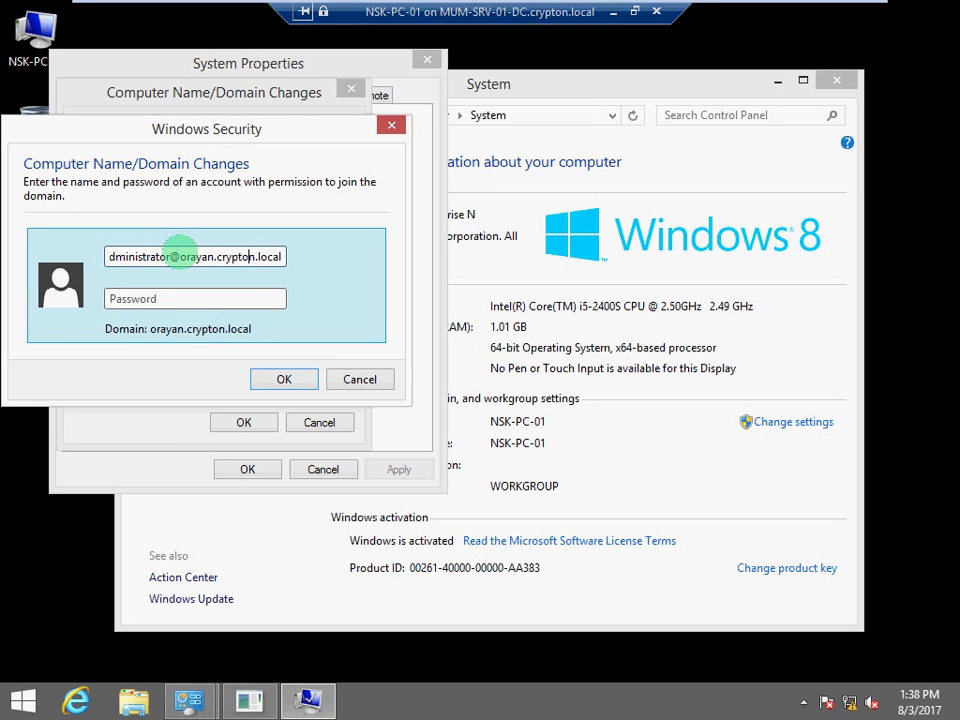
key(Left)
key(Left)
key(Left)
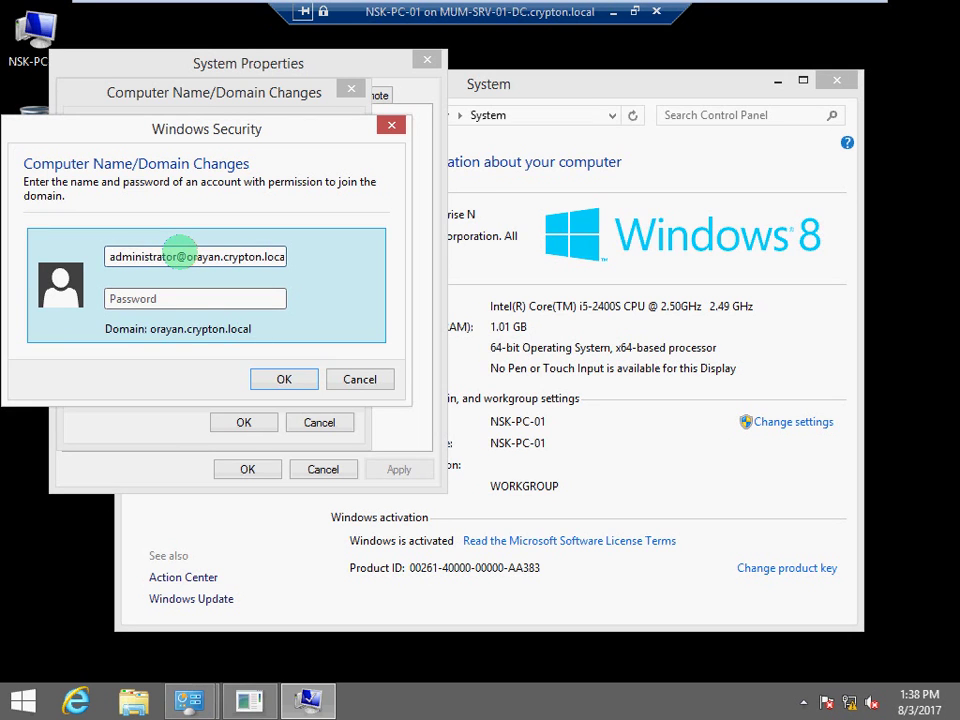
key(Delete)
key(Delete)
key(Delete)
key(Delete)
key(Delete)
key(Delete)
key(Delete)
key(Delete)
key(Delete)
key(Delete)
key(Delete)
key(Delete)
key(Delete)
key(Delete)
key(Delete)
key(Delete)
key(Delete)
key(Delete)
key(Delete)
key(Delete)
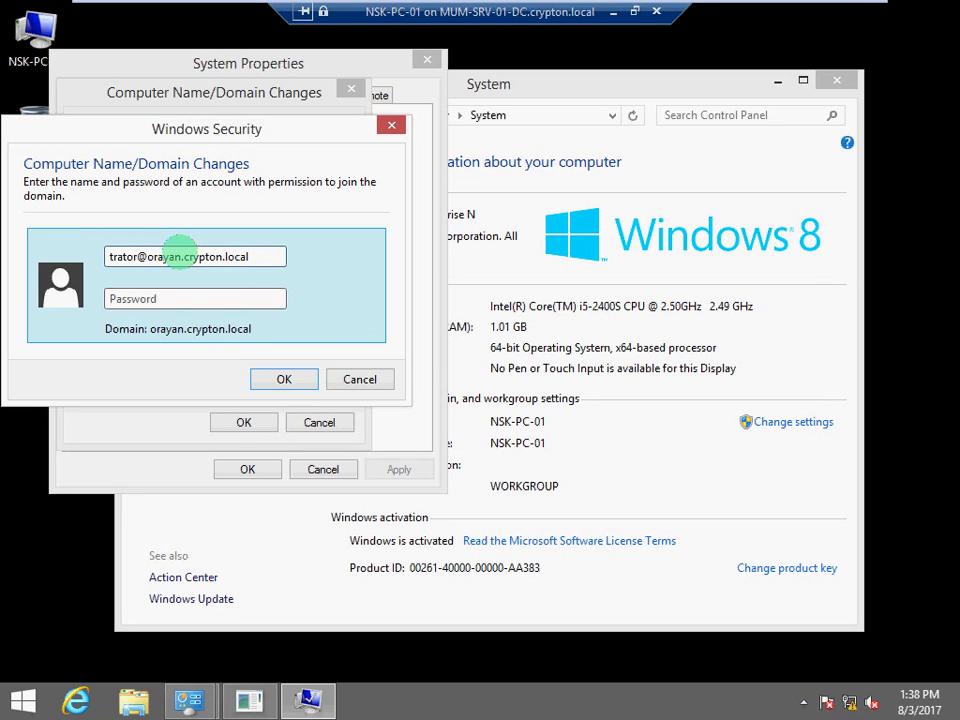
key(Delete)
key(Delete)
key(Delete)
key(Delete)
text(ad)
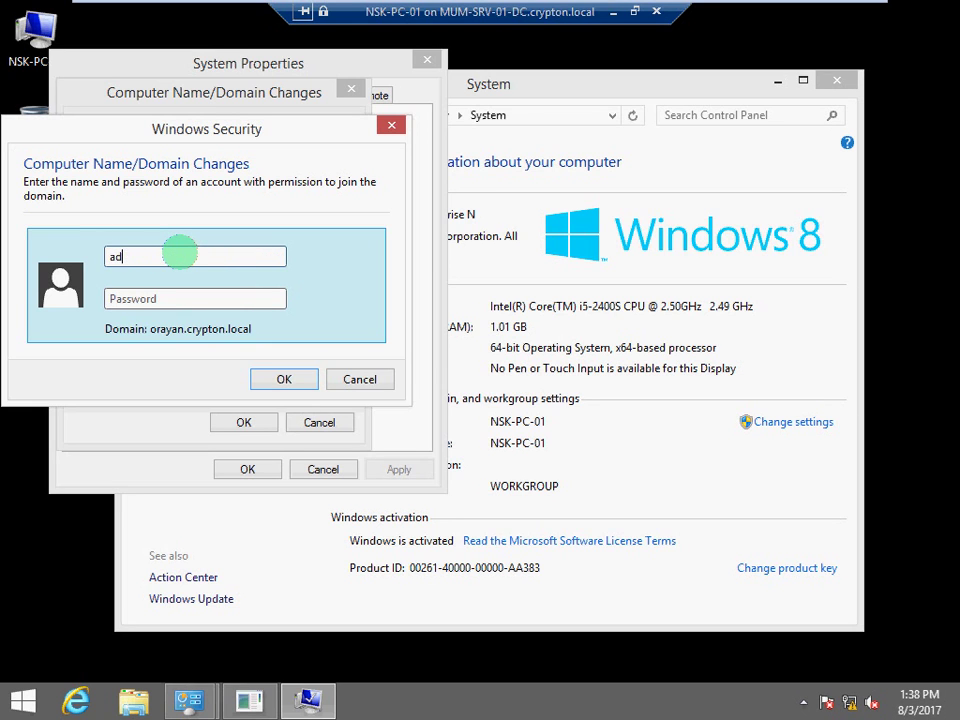
text(ministrator@oraya)
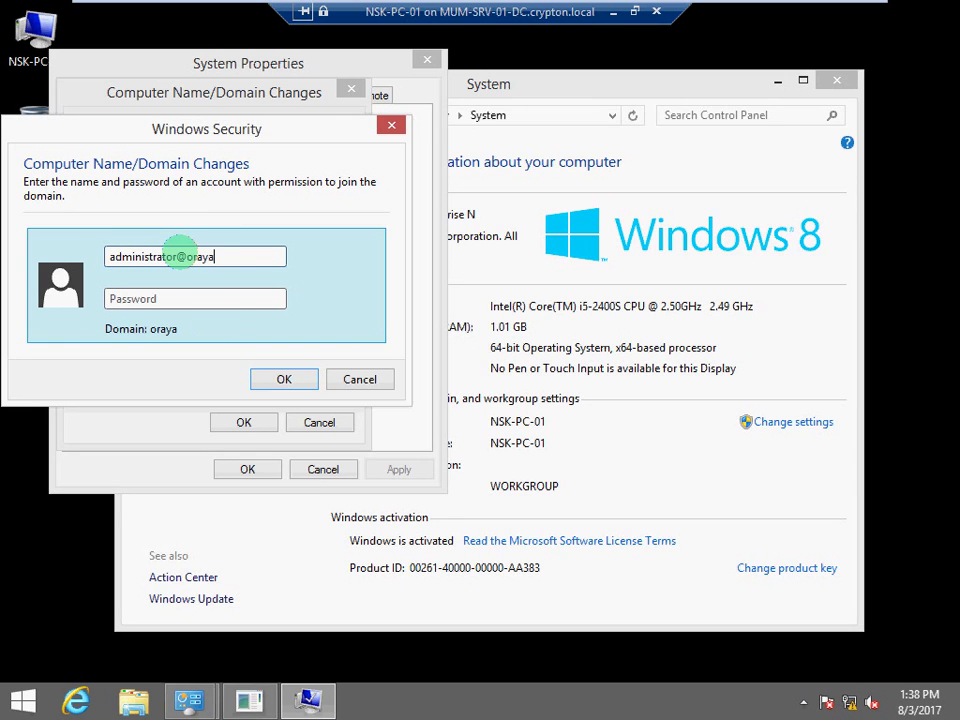
text(n.crypton.local)
key(Tab)
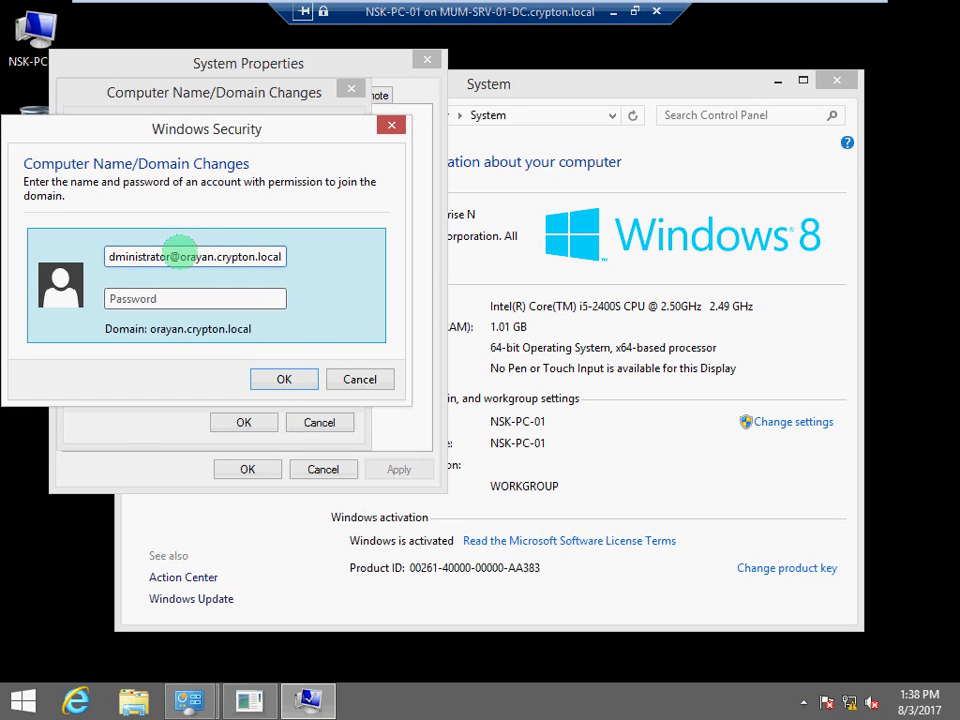
text(••••)
key(Return)
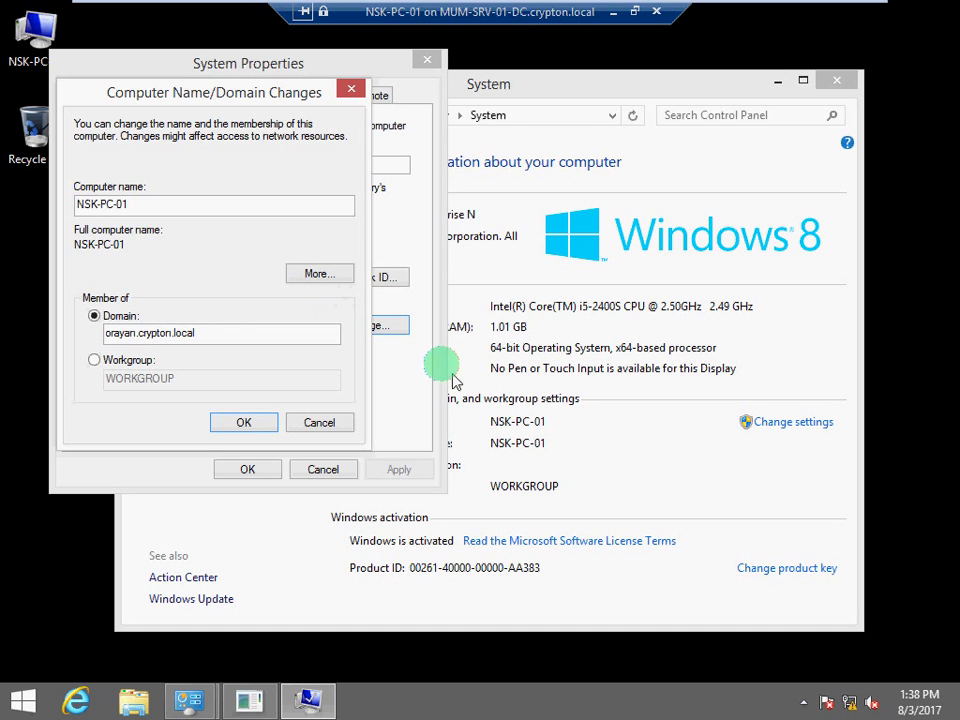
Acknowledge the domain welcome and restart notices, restart NSK-PC-01 now, and minimize its session
mouse_move(700, 8)
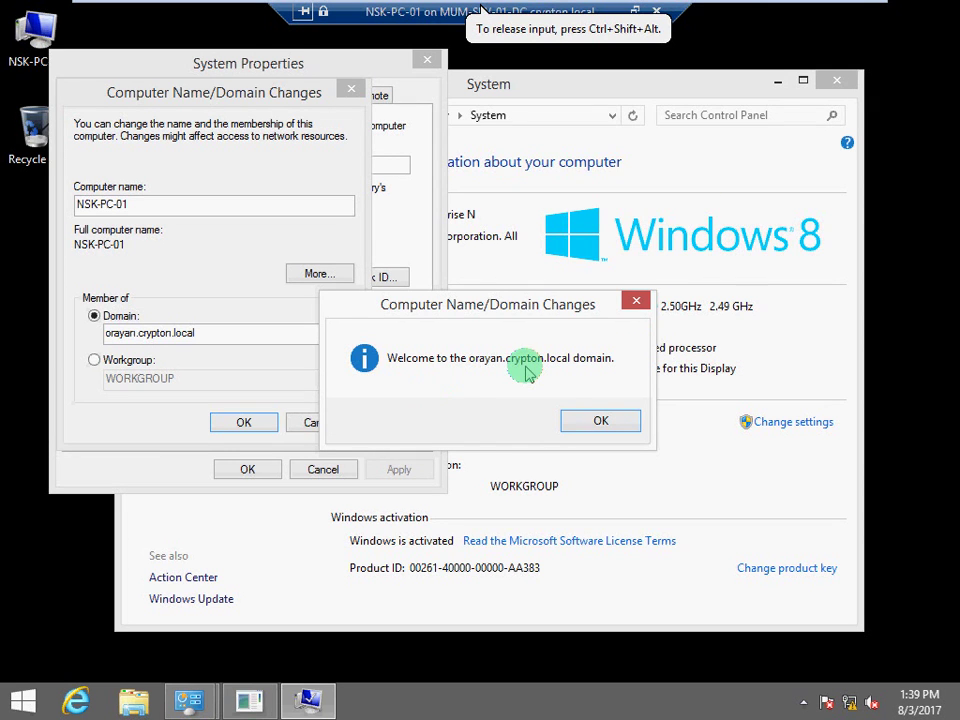
click(601, 423)
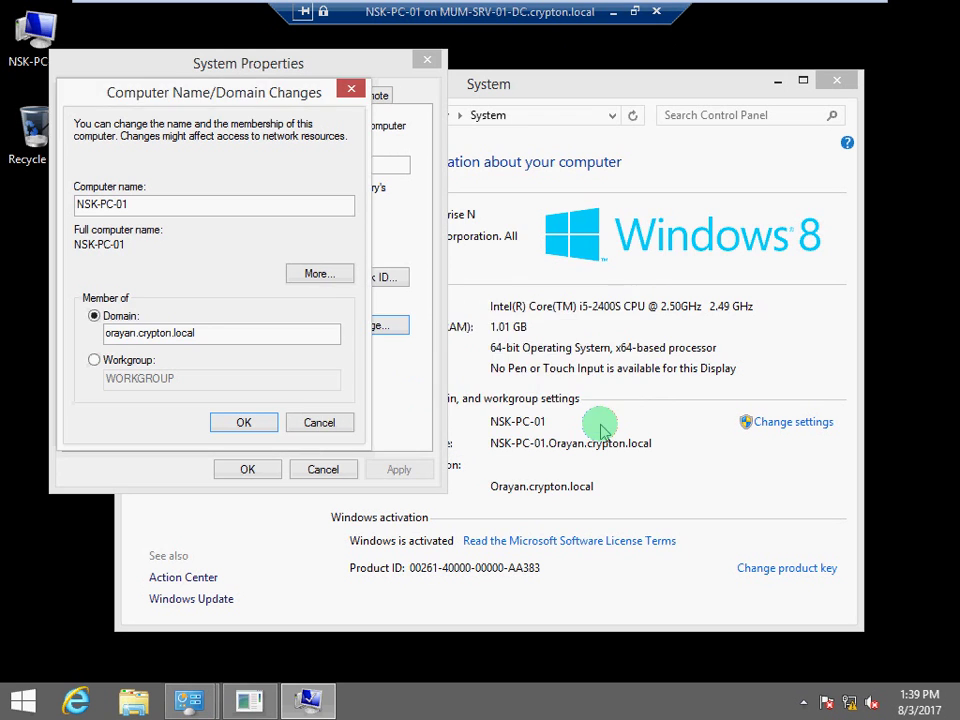
click(598, 376)
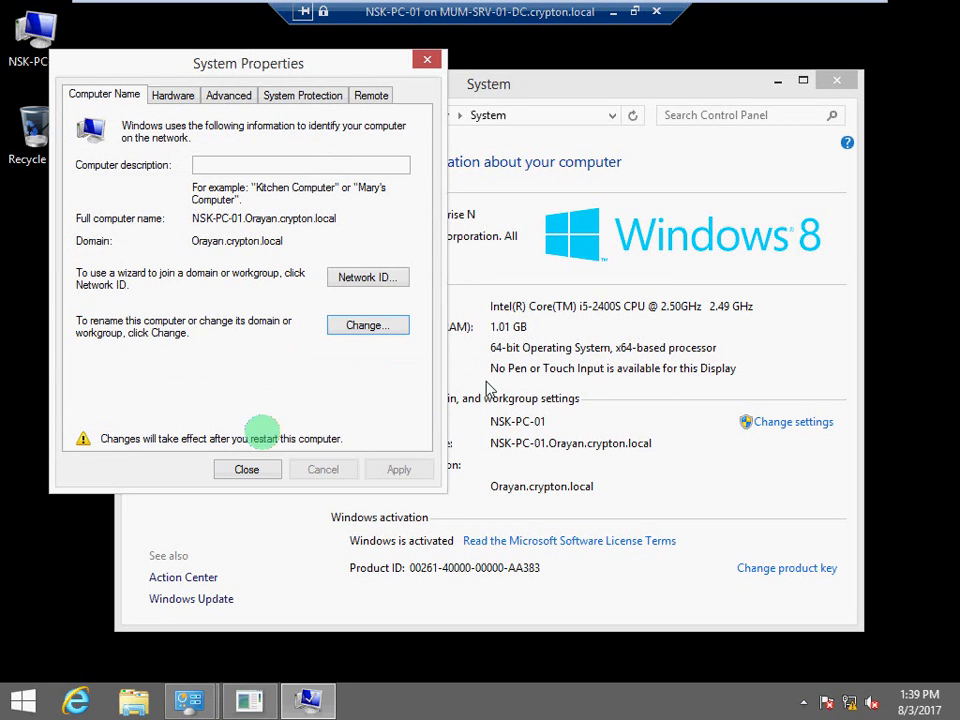
click(244, 469)
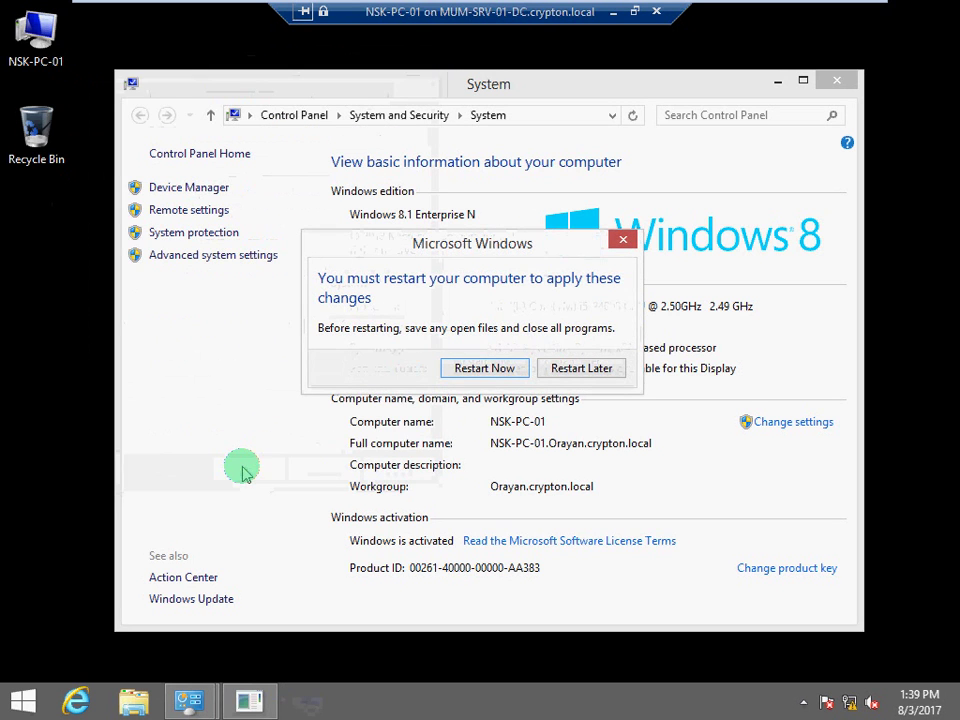
click(497, 373)
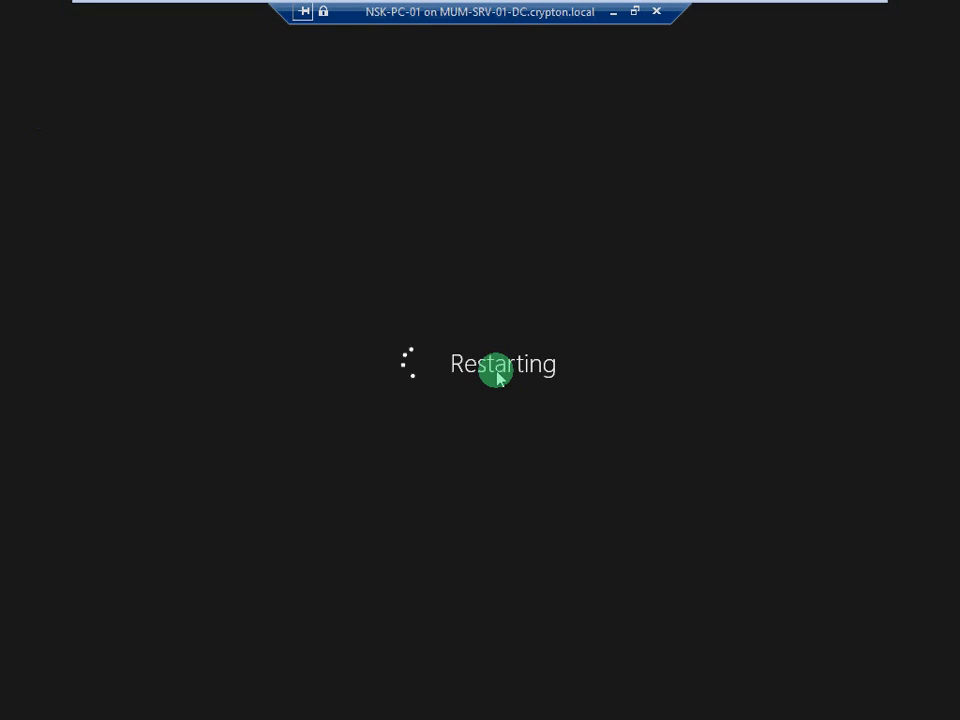
click(613, 14)
Switch to the NSK-SRV-01-CDC session and launch Active Directory Users and Computers from Server Manager's Tools
click(421, 700)
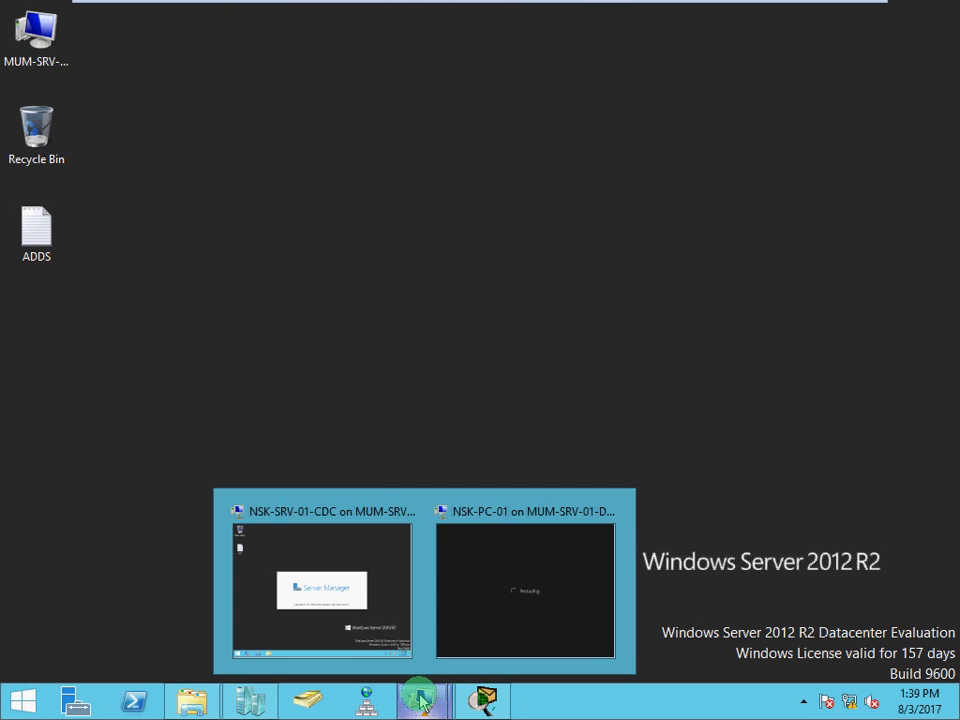
click(330, 568)
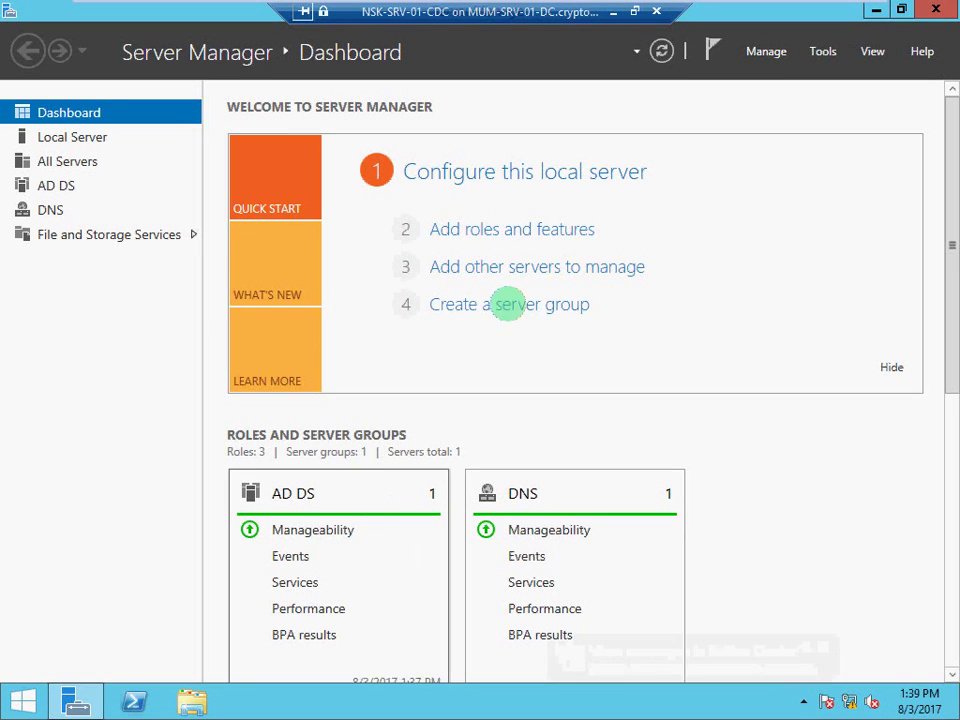
click(101, 145)
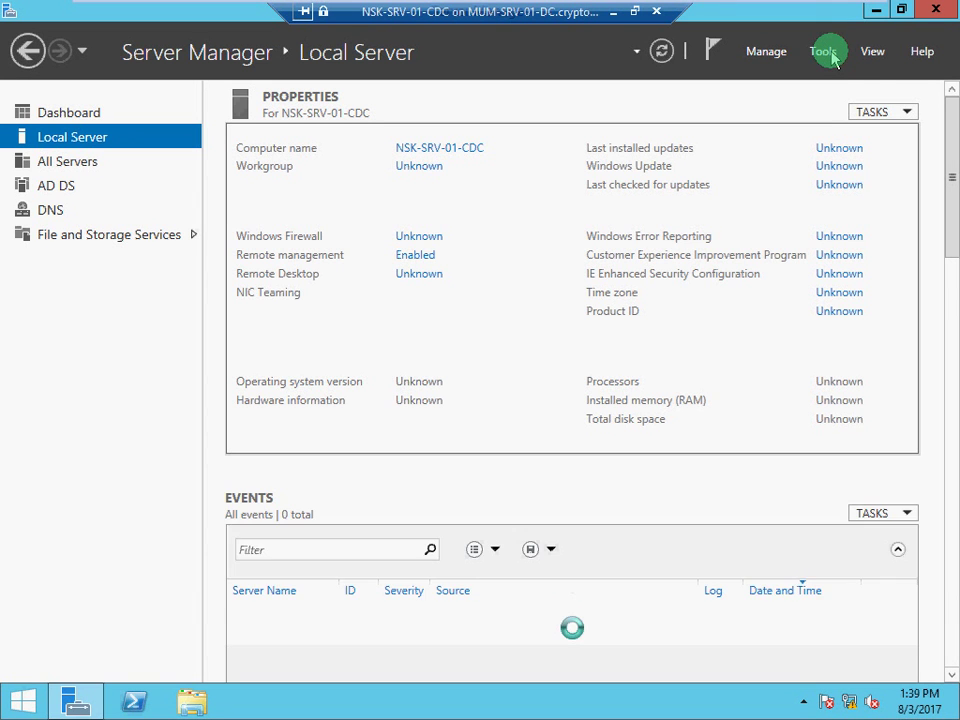
click(824, 52)
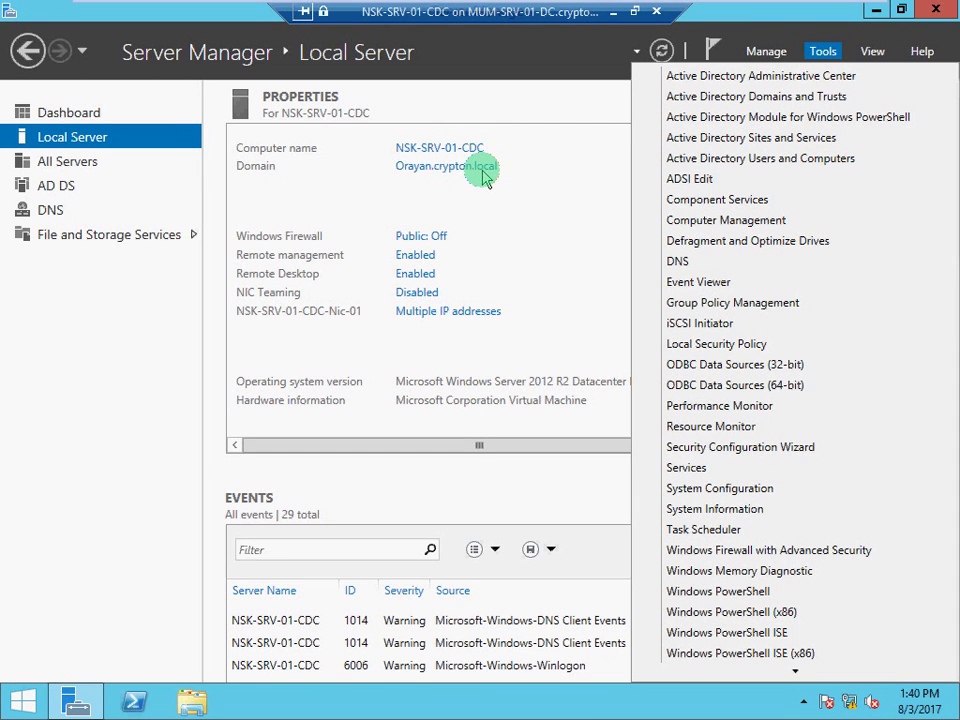
click(693, 163)
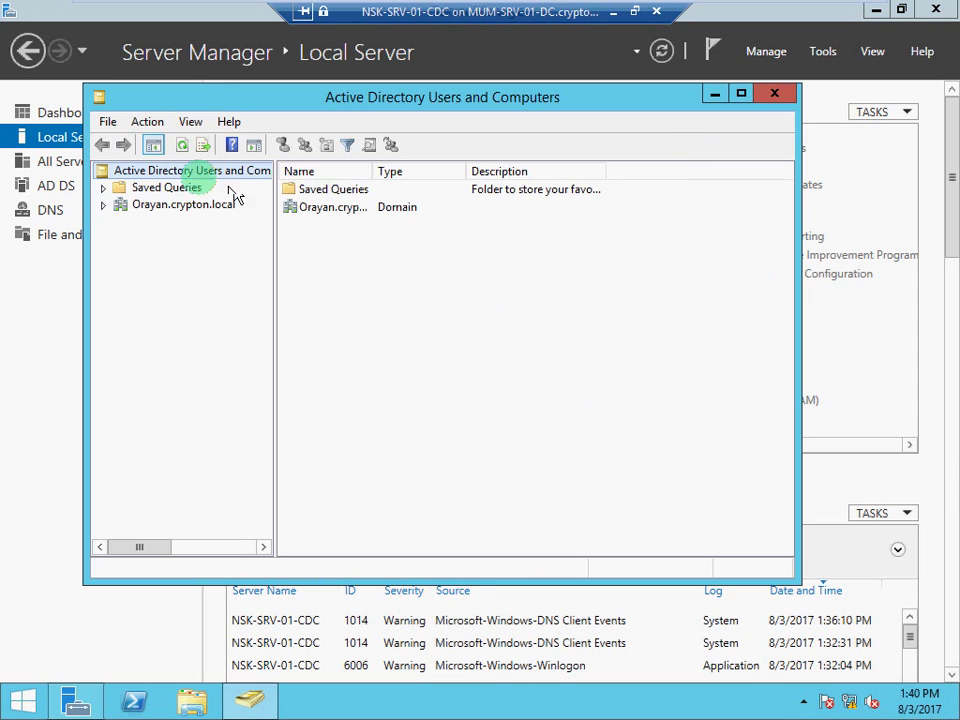
Expand Orayan.crypton.local, see NSK-PC-01 under Computers, and bring up the Users container's context menu
click(106, 206)
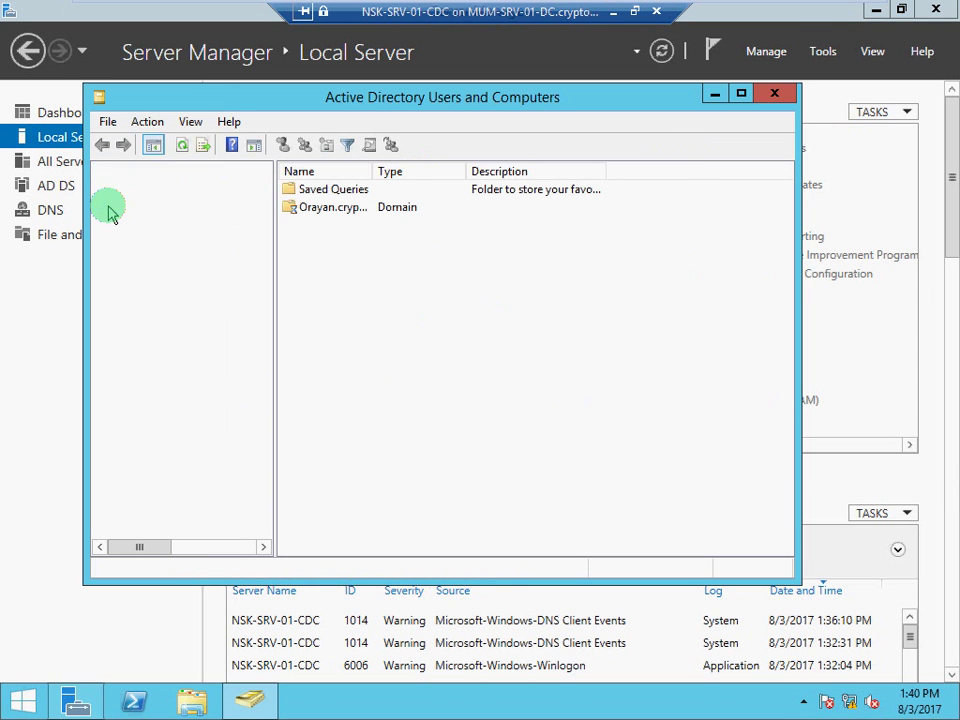
click(175, 240)
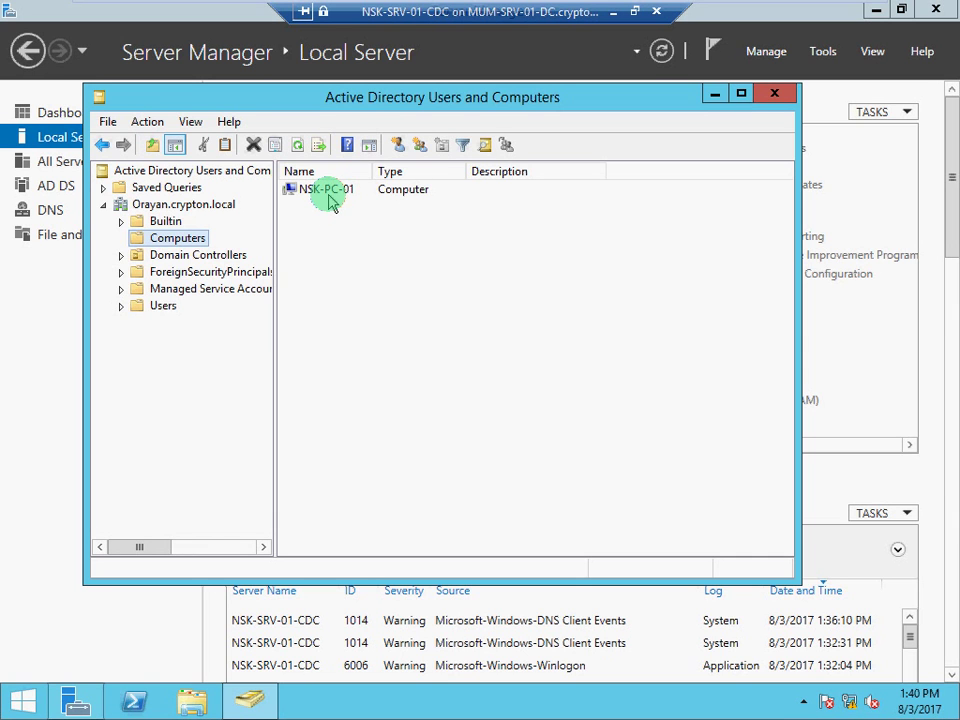
click(162, 308)
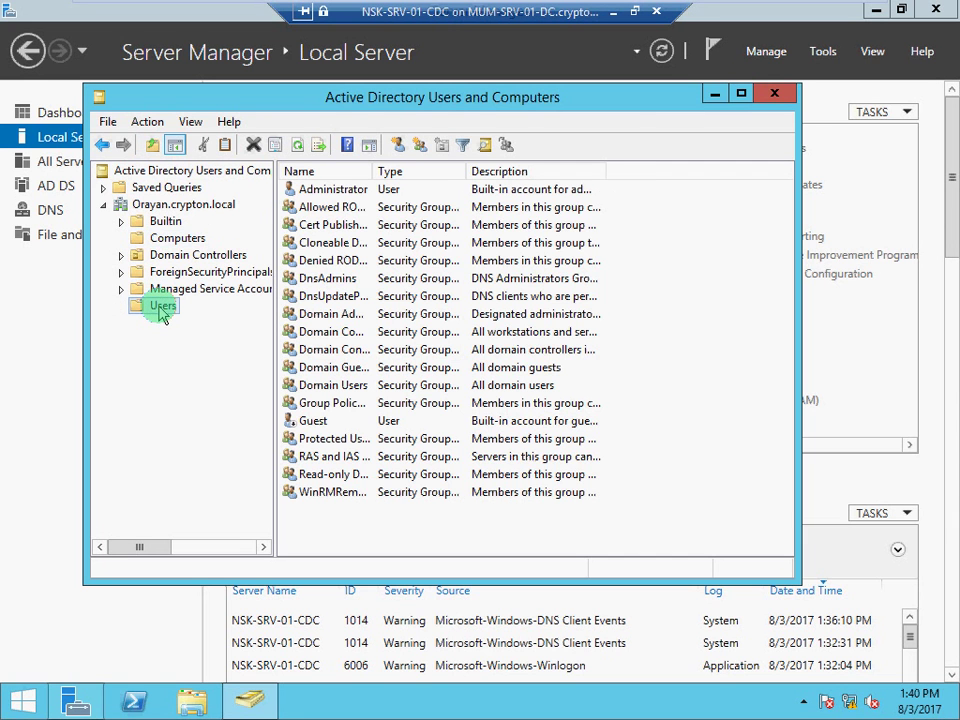
click(492, 530)
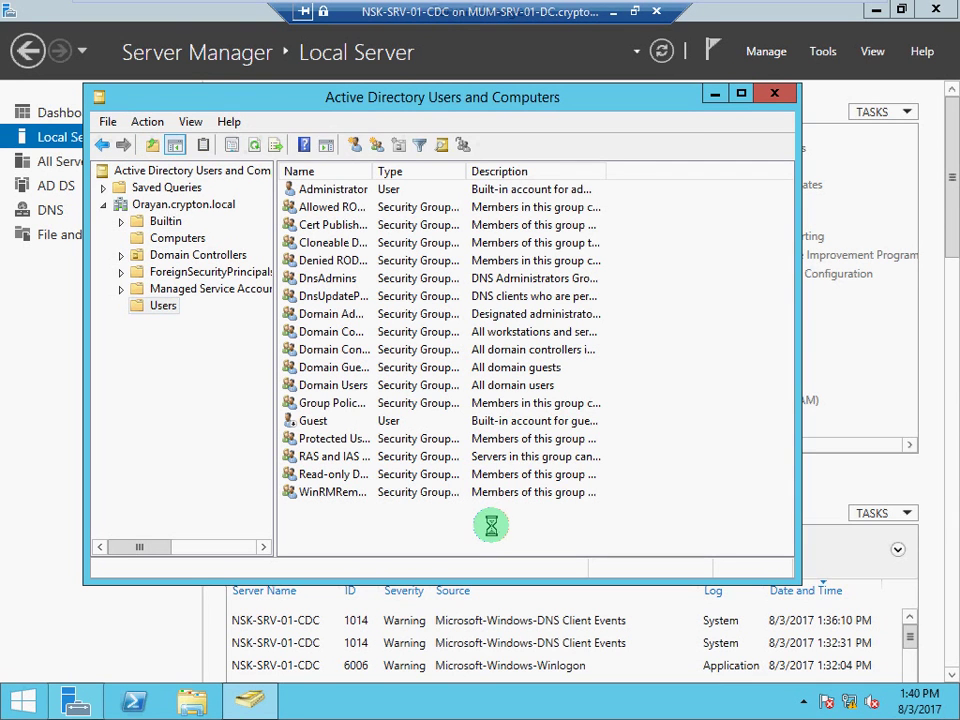
right_click(491, 525)
mouse_move(535, 332)
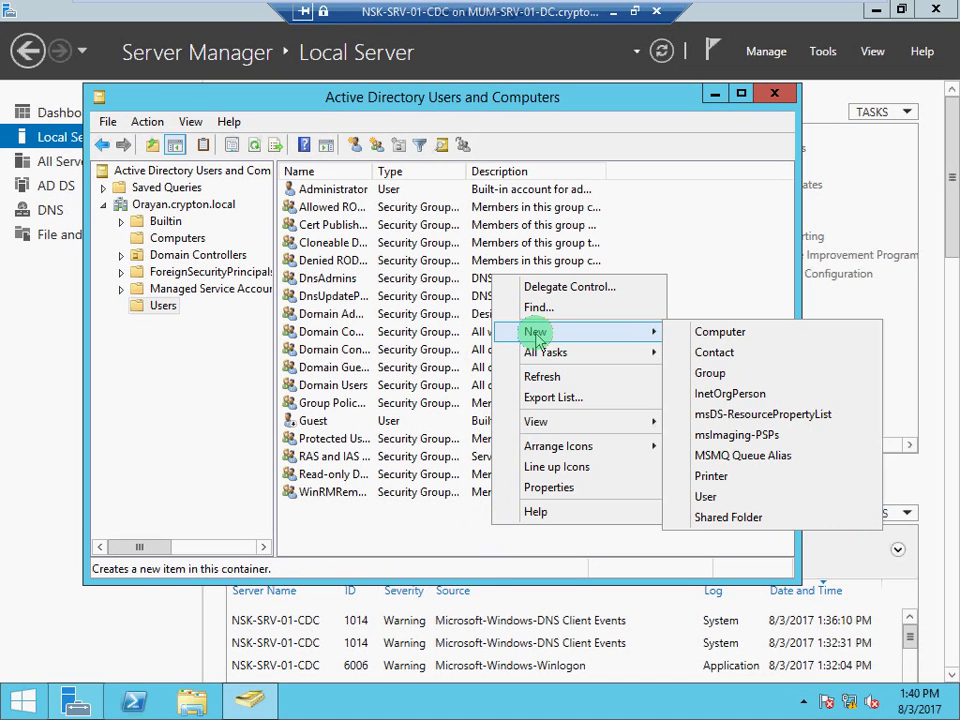
click(716, 497)
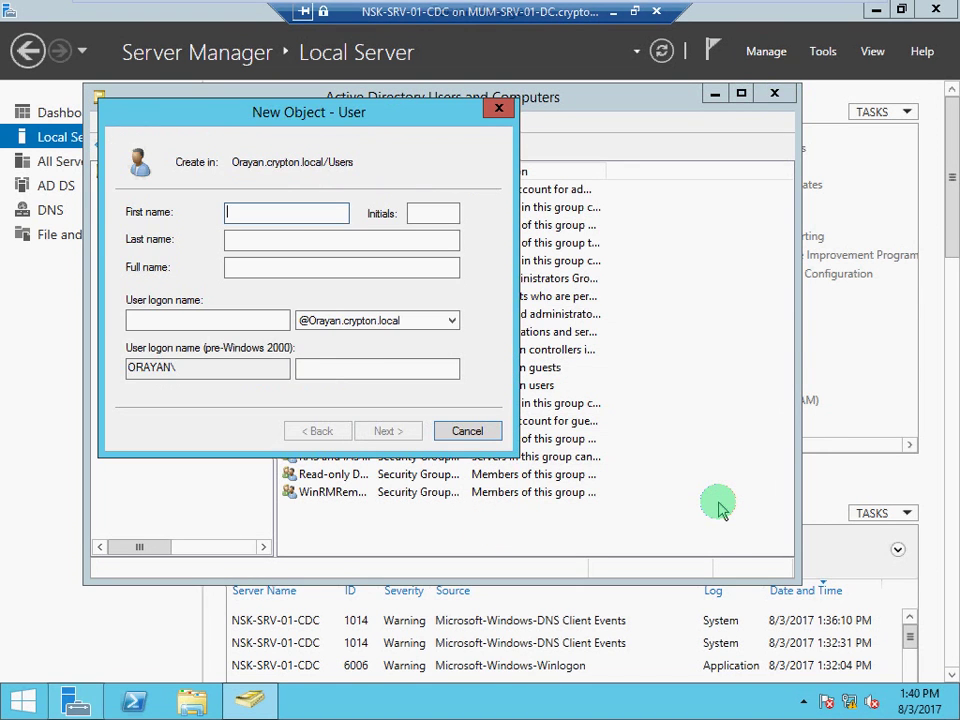
text(NSKuser01)
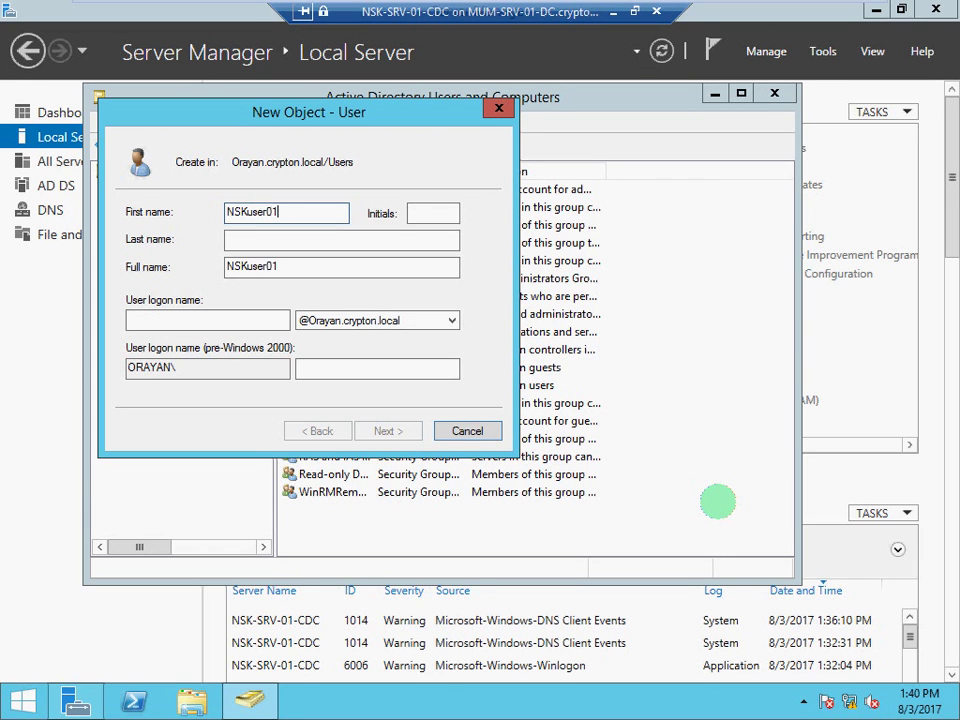
key(ctrl+a)
key(ctrl+c)
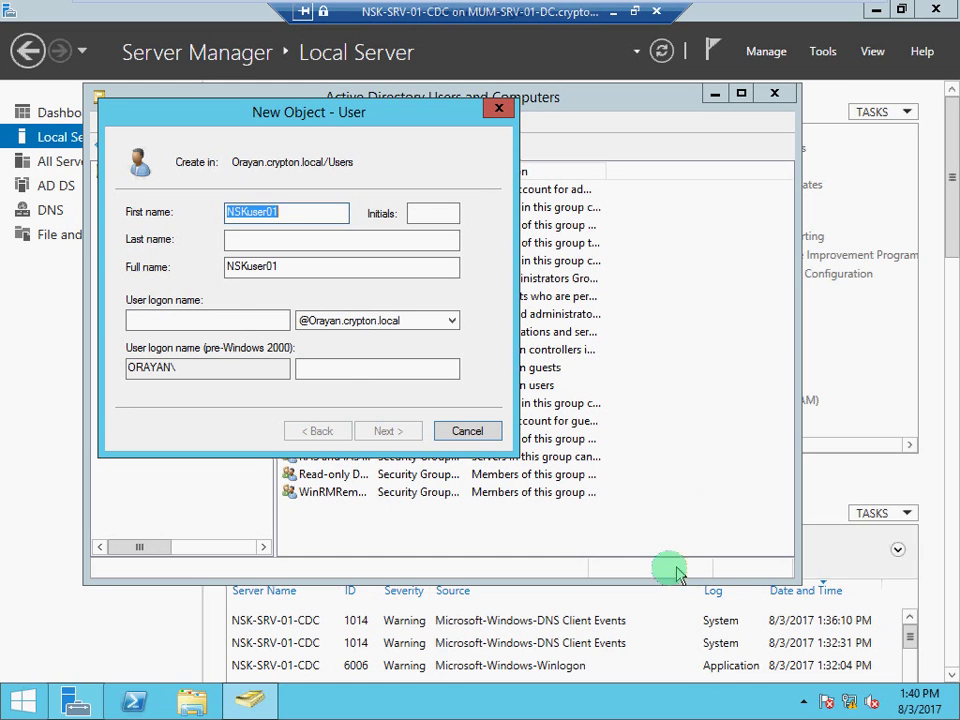
click(229, 321)
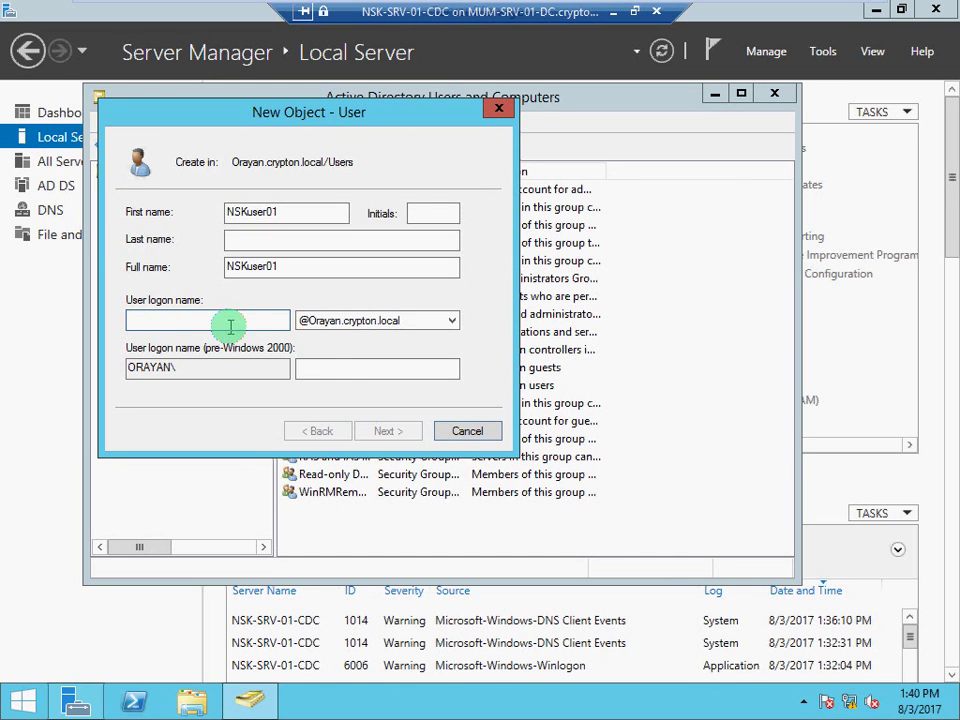
key(ctrl+v)
click(347, 320)
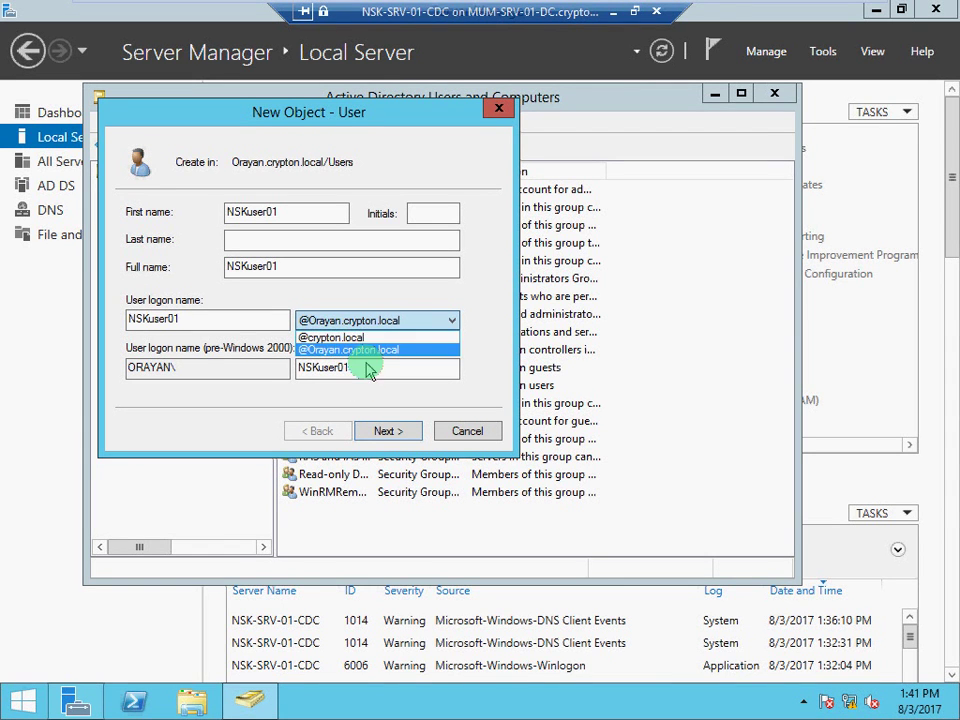
click(366, 354)
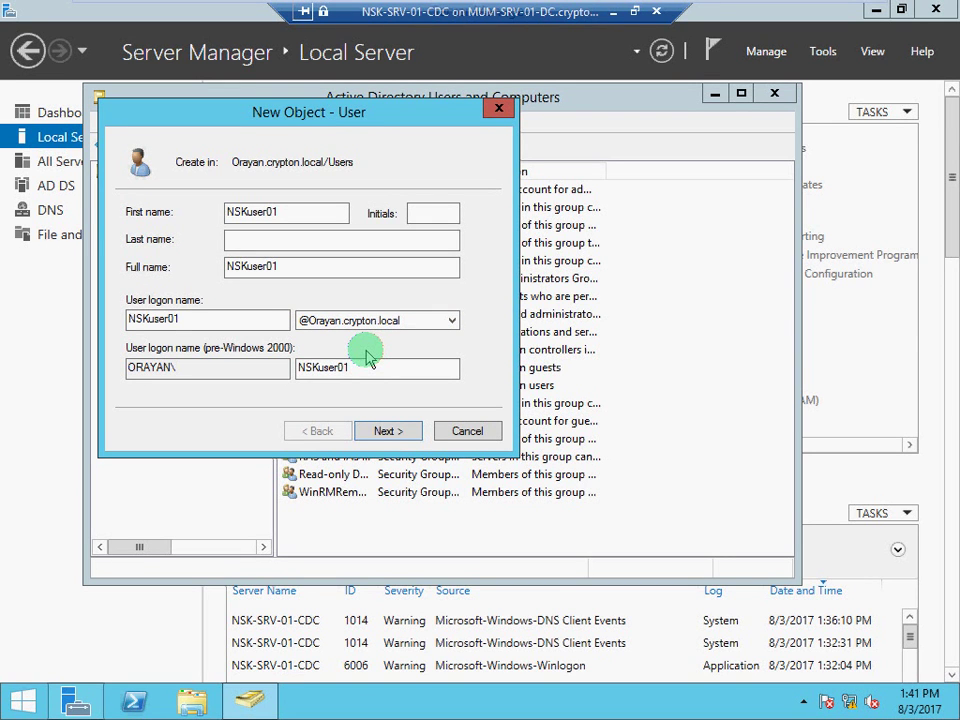
Set NSKuser01's password so it never expires and cannot be changed, then finish the wizard
click(388, 431)
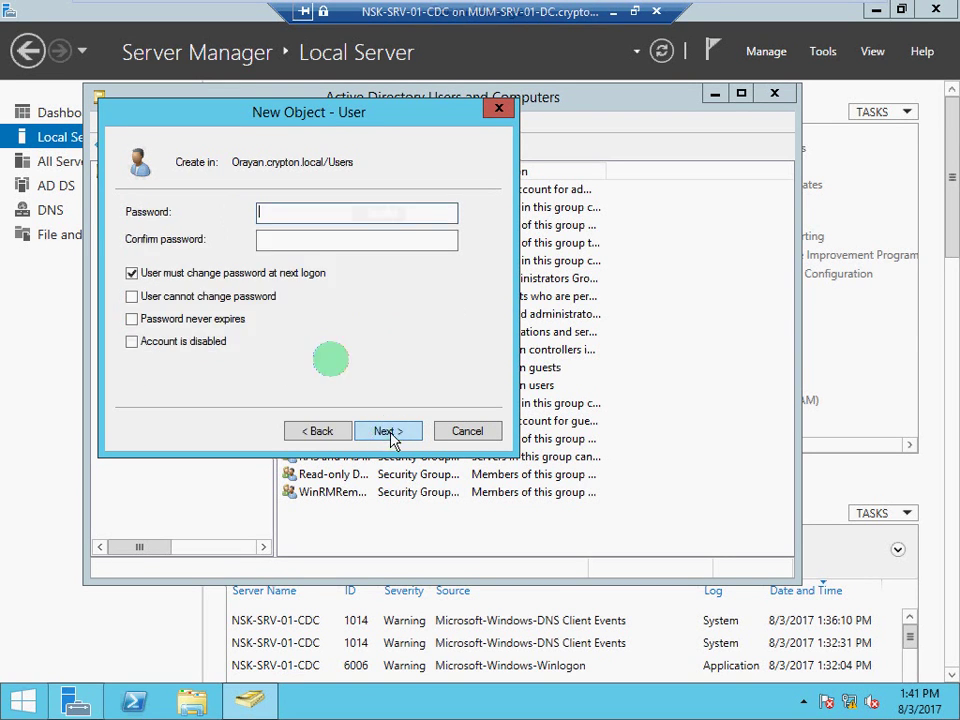
click(132, 273)
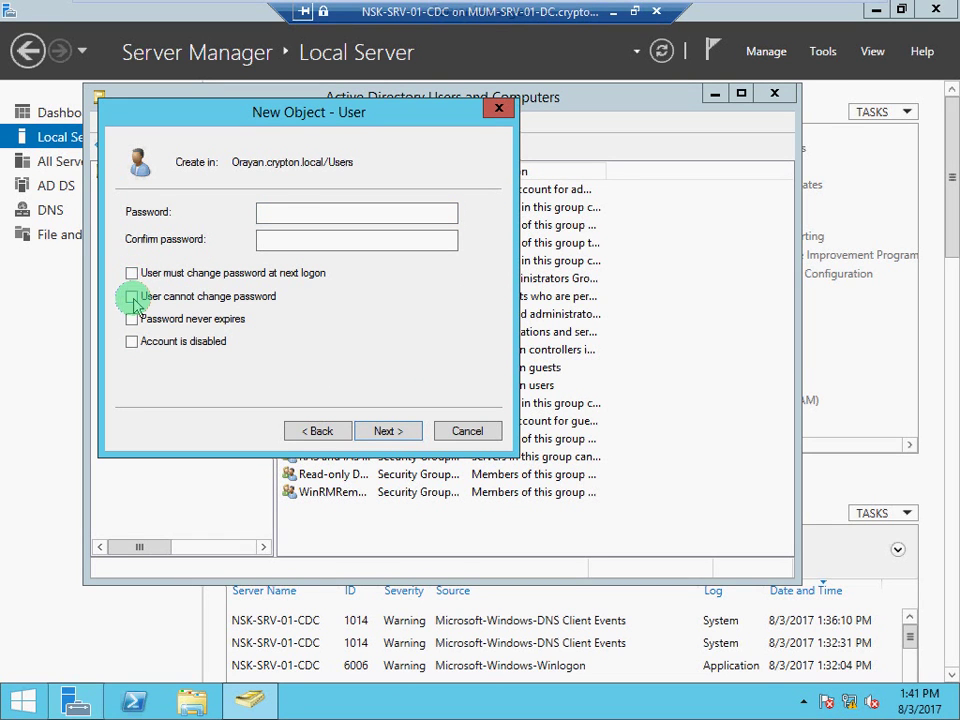
click(132, 296)
click(132, 318)
click(295, 212)
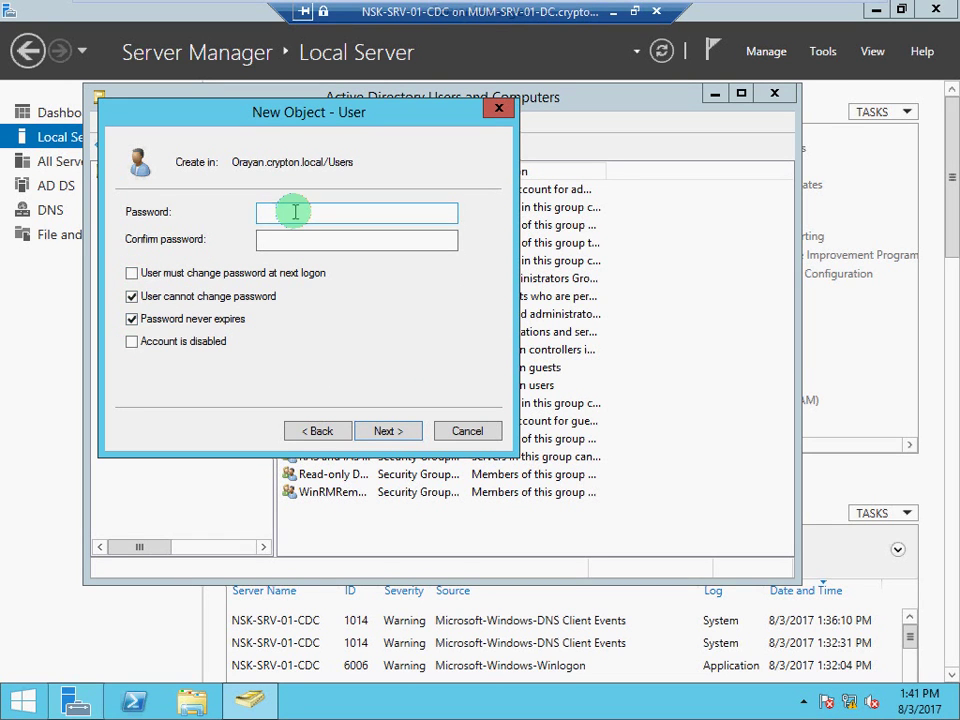
text(••••)
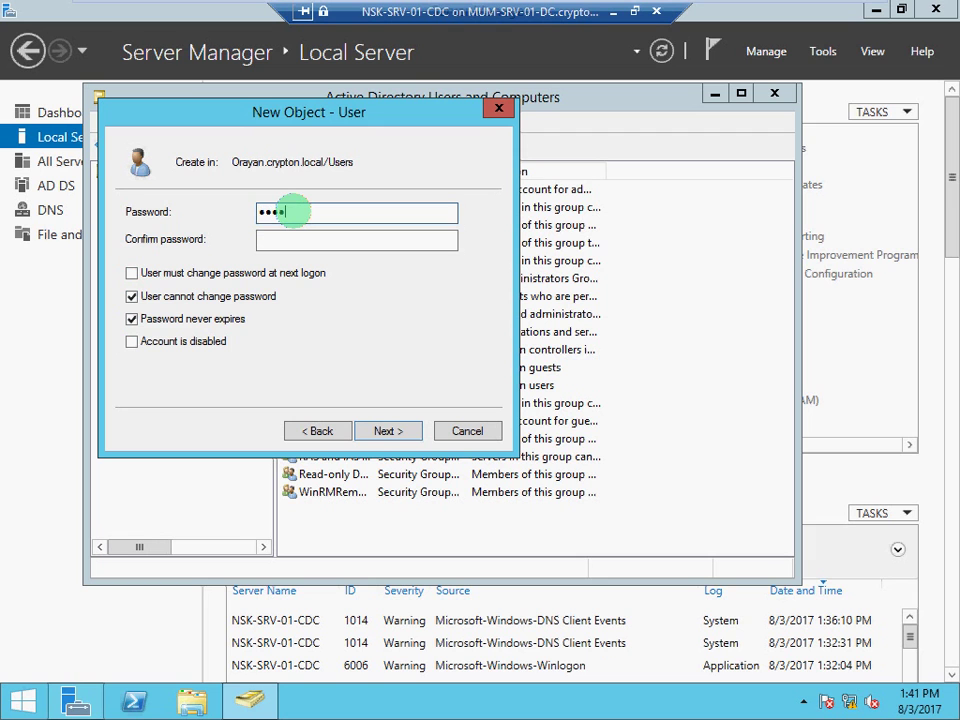
text(••••)
key(Tab)
text(••••••••)
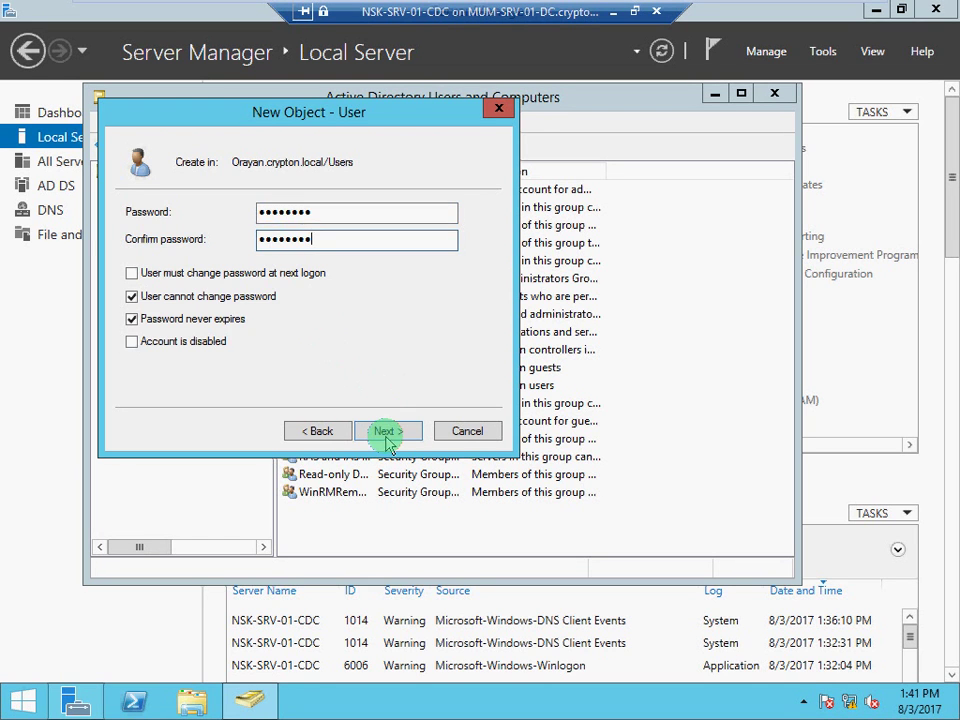
click(385, 432)
click(385, 433)
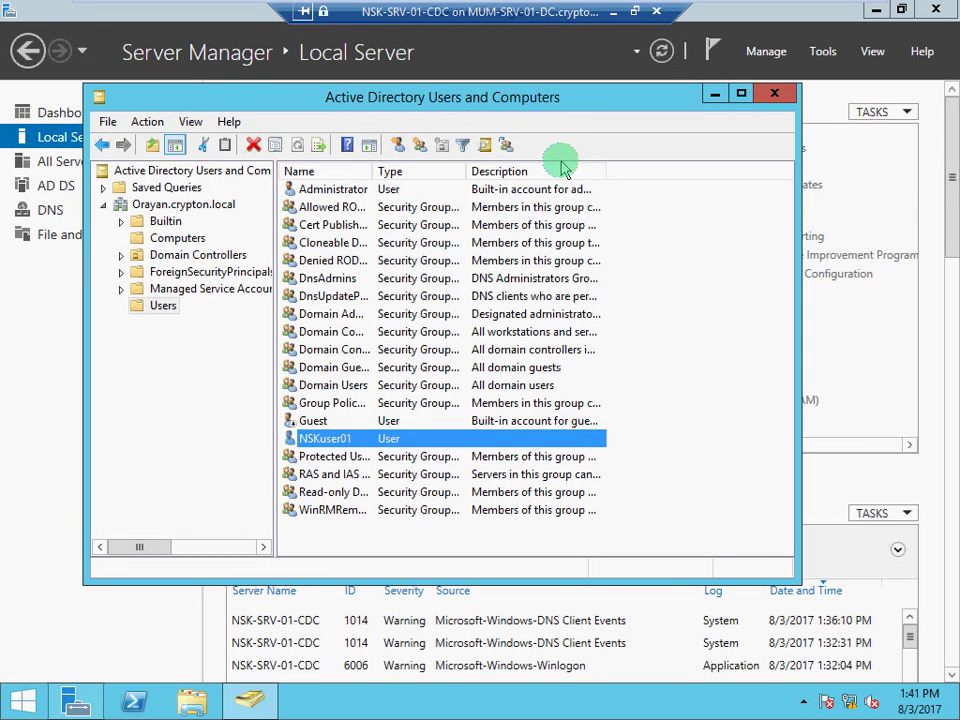
Check the Computers and Users containers for NSKuser01, then close Active Directory Users and Computers
click(192, 238)
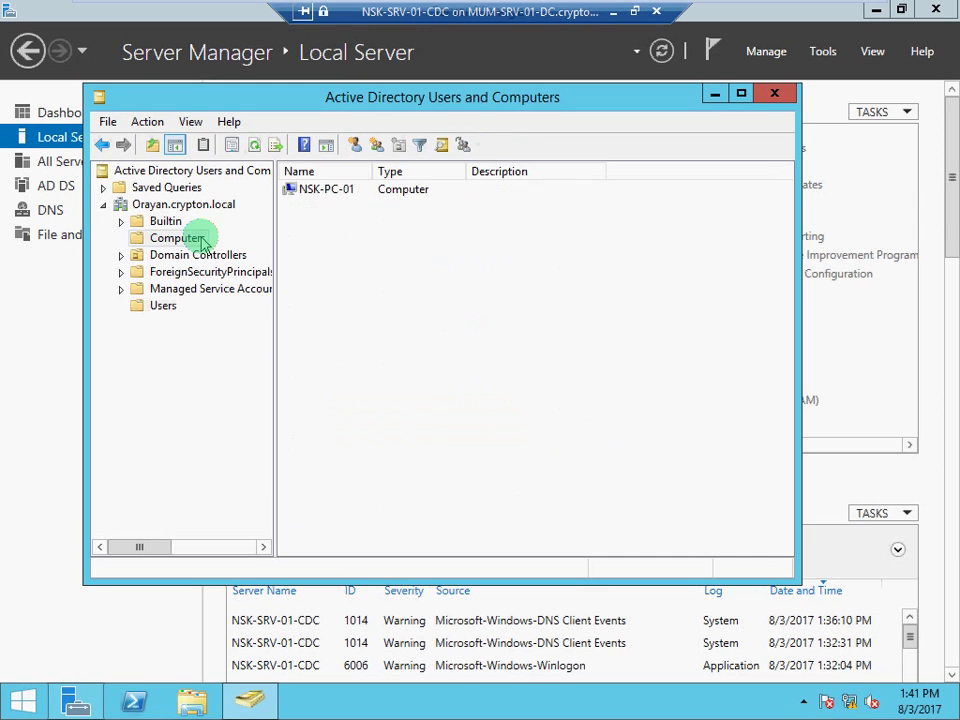
click(160, 308)
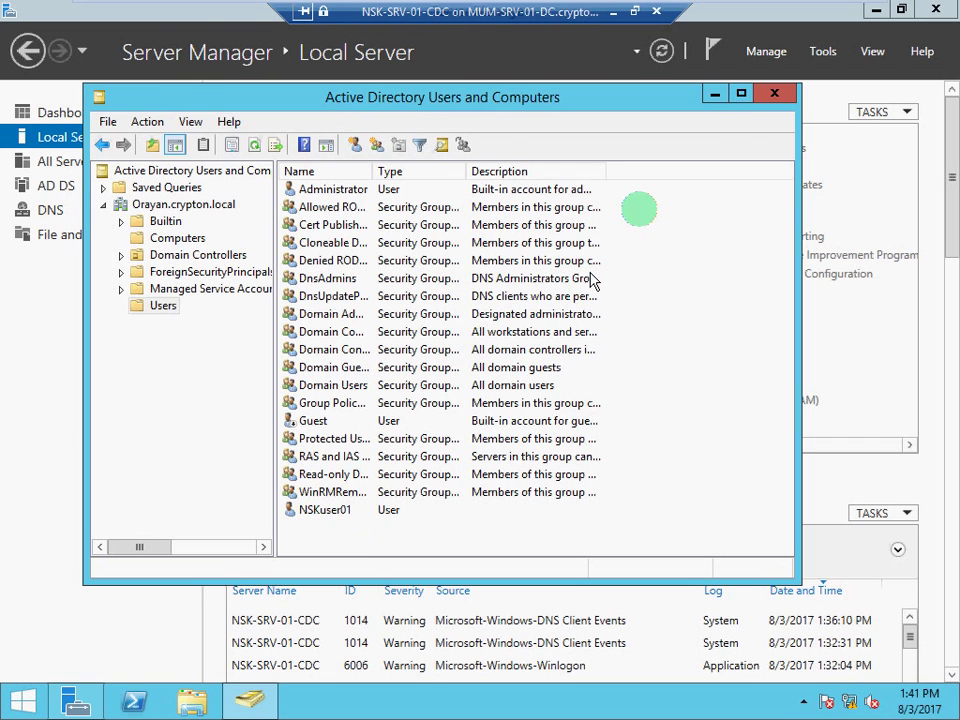
click(775, 95)
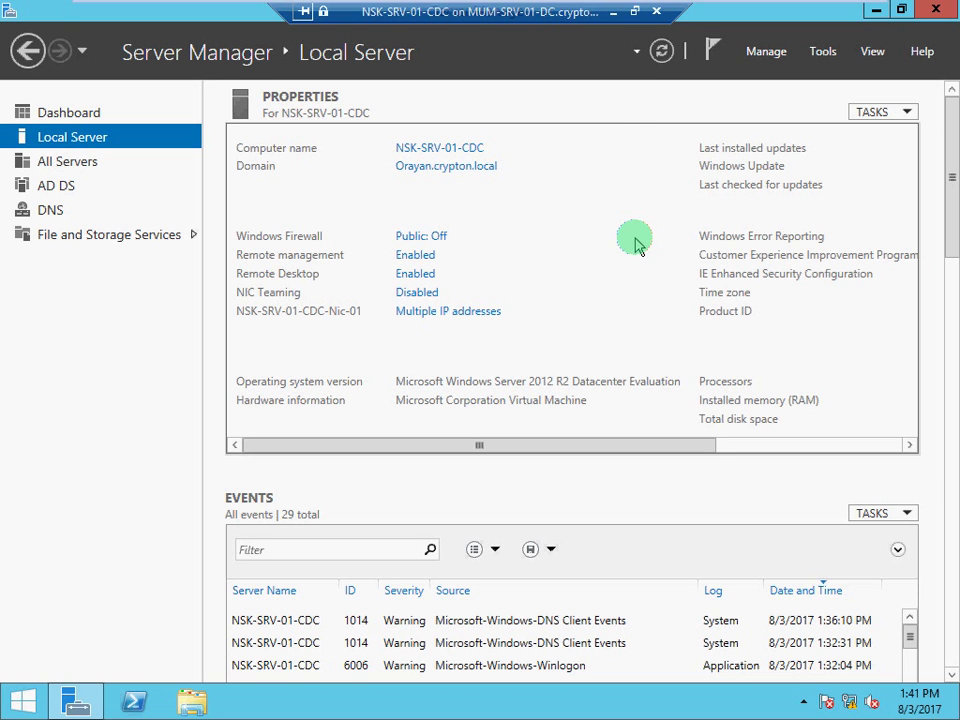
mouse_move(745, 12)
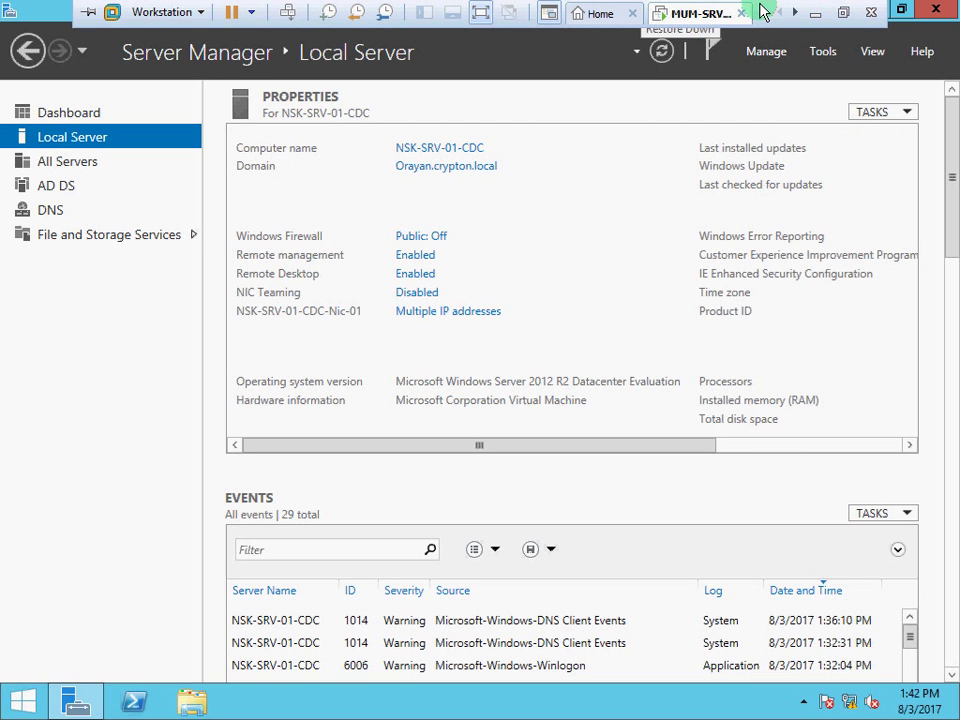